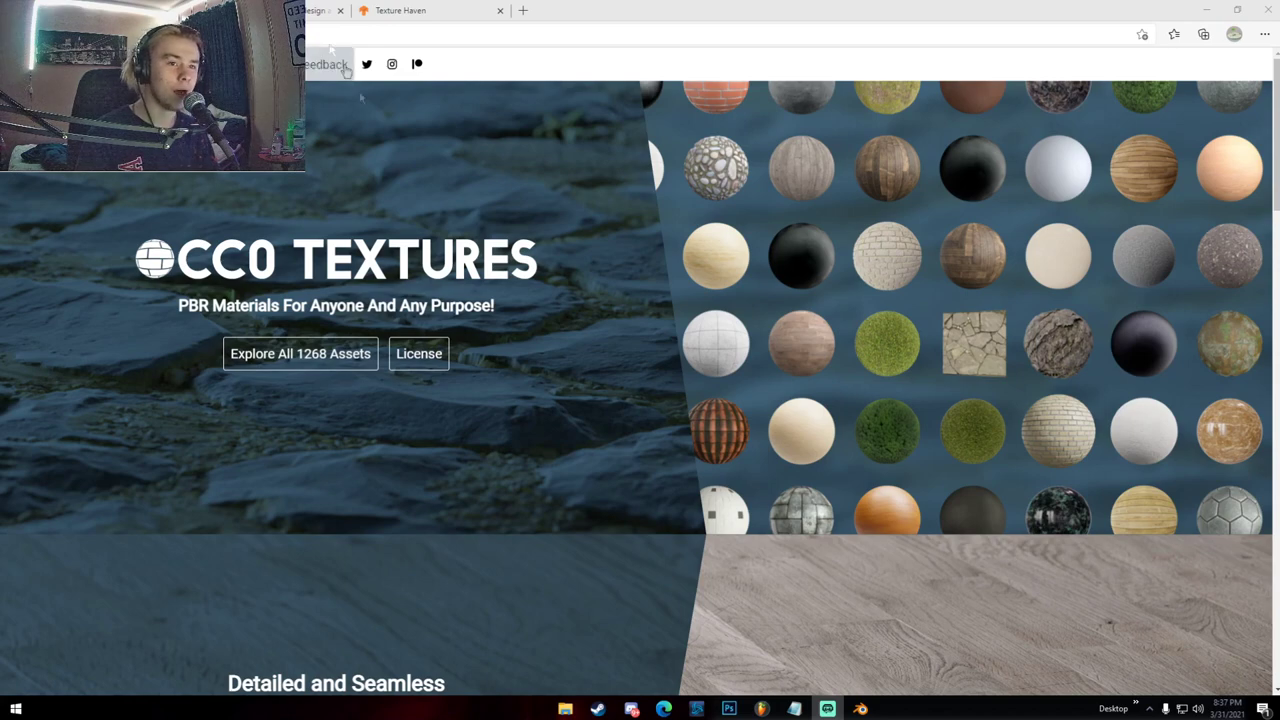
Browse the texture catalogues of Texture Haven and CC0 Textures for free PBR materials
key(alt+Left)
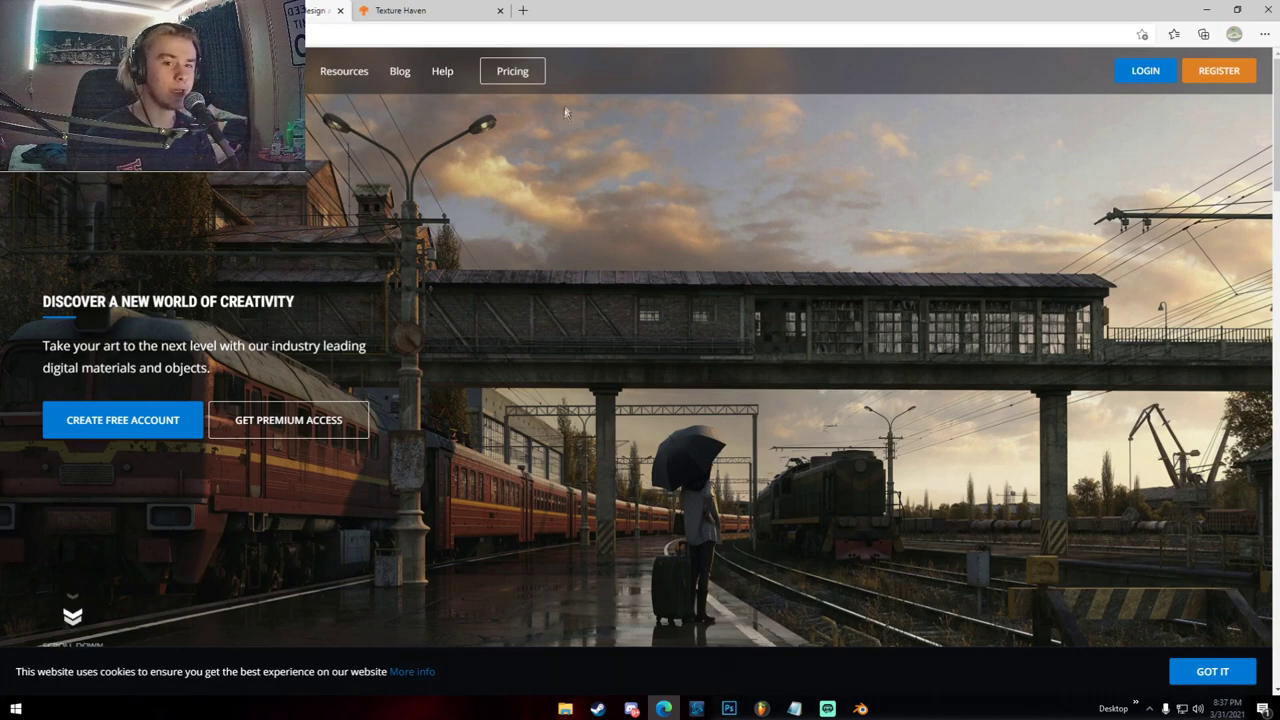
click(408, 10)
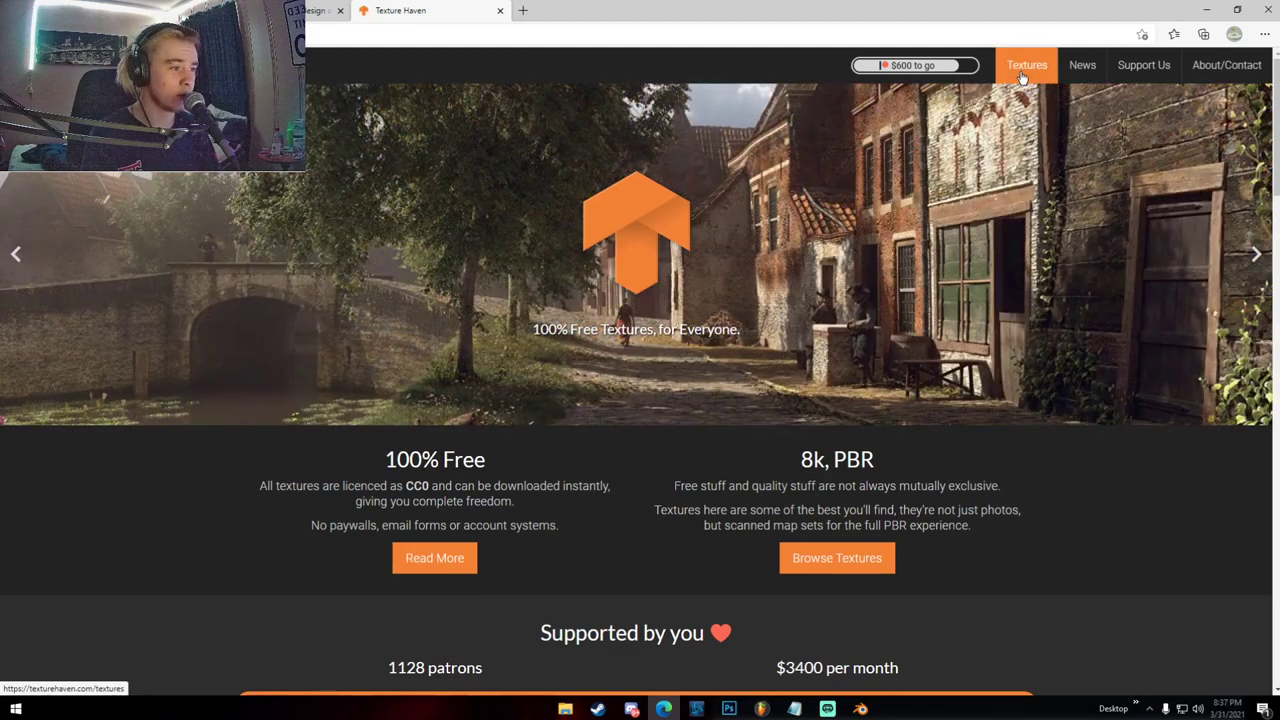
click(1021, 76)
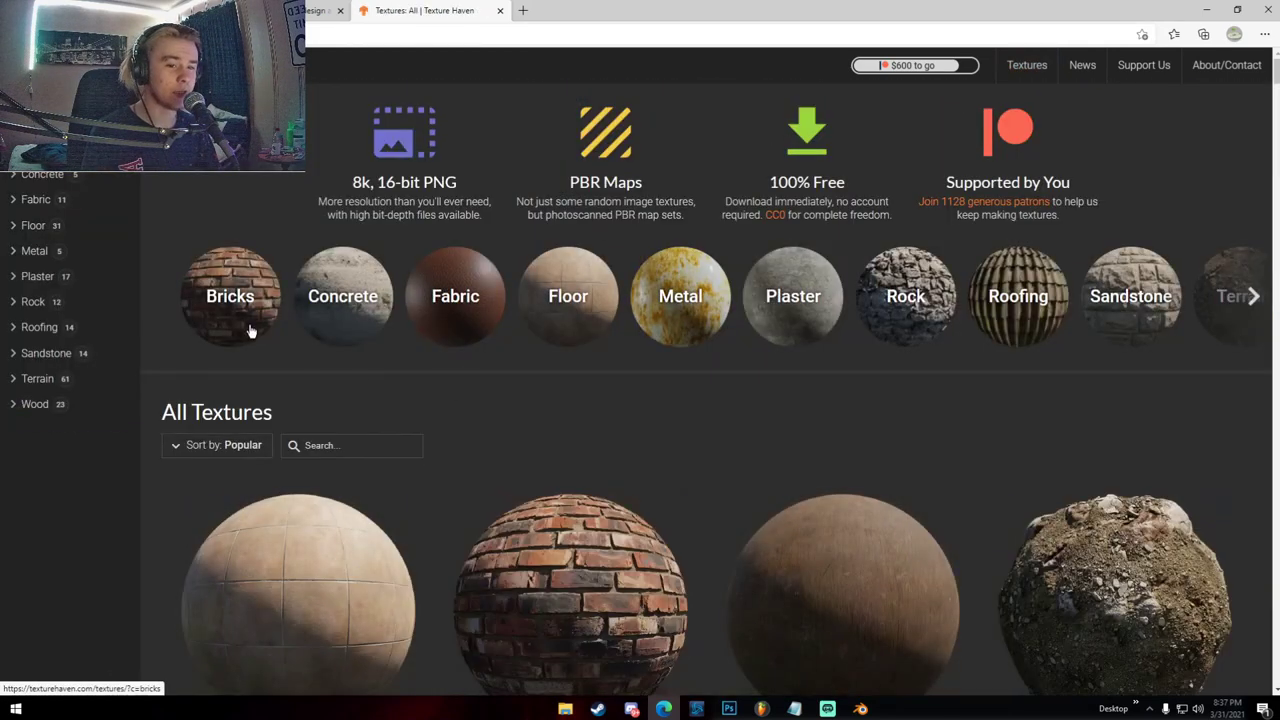
scroll(846, 346, down, 2)
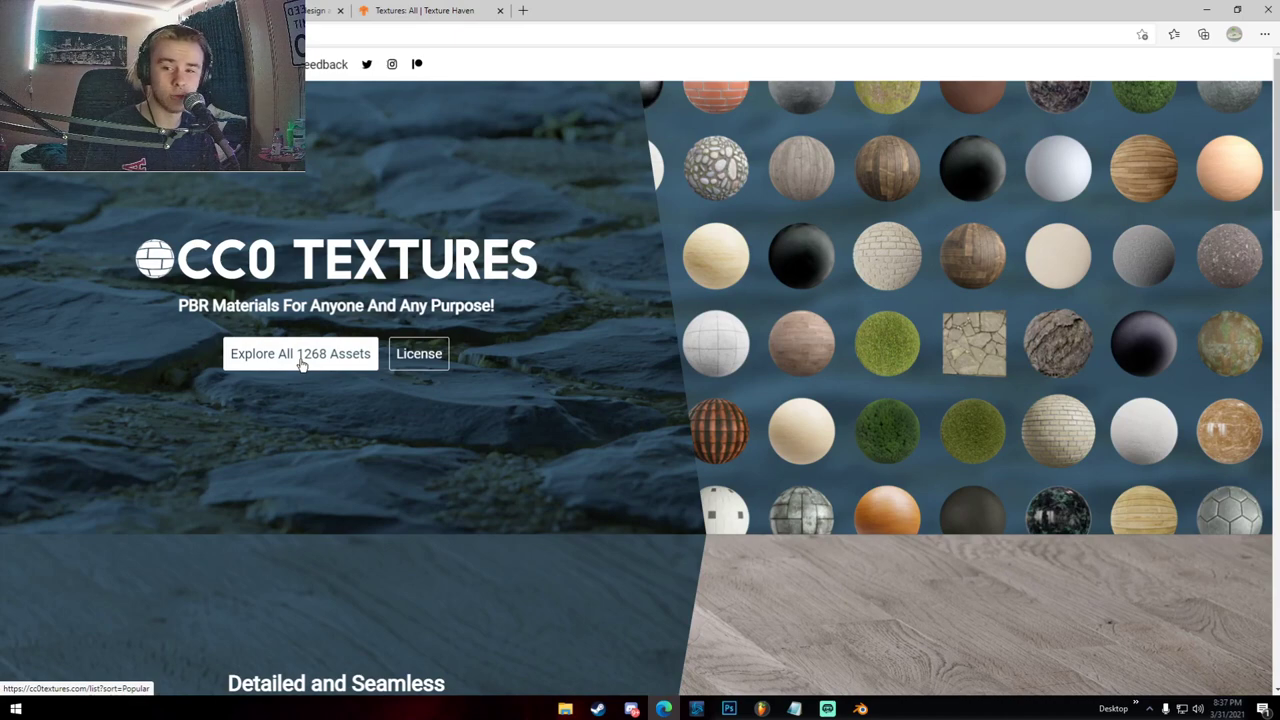
click(302, 363)
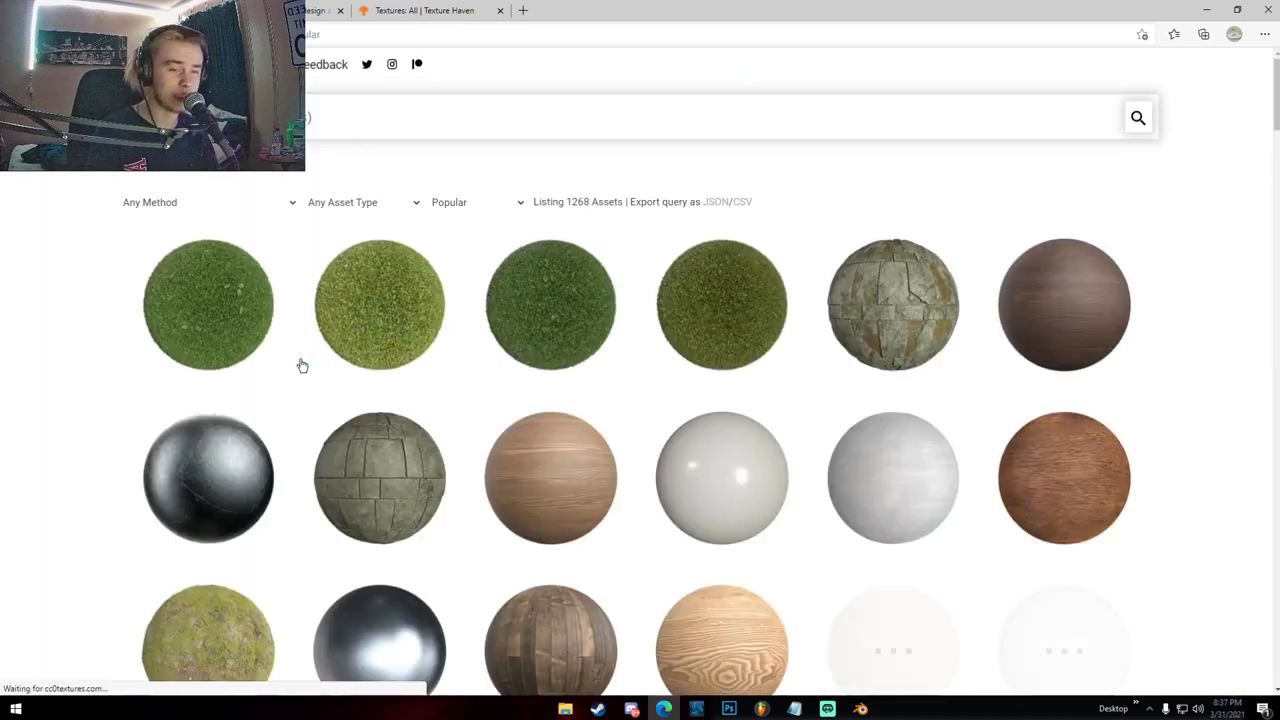
scroll(380, 371, down, 2)
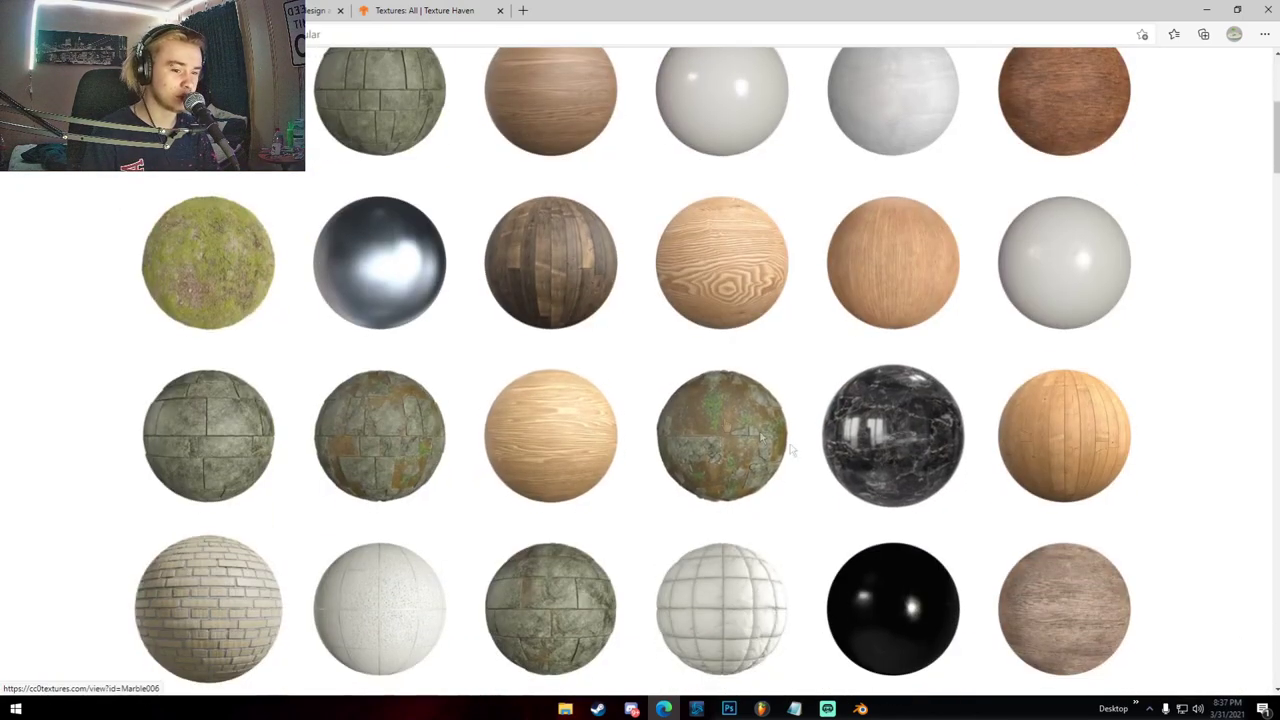
scroll(210, 430, up, 3)
Download all maps of the rocks_ground_02 texture from Texture Haven as 4k JPG
click(362, 12)
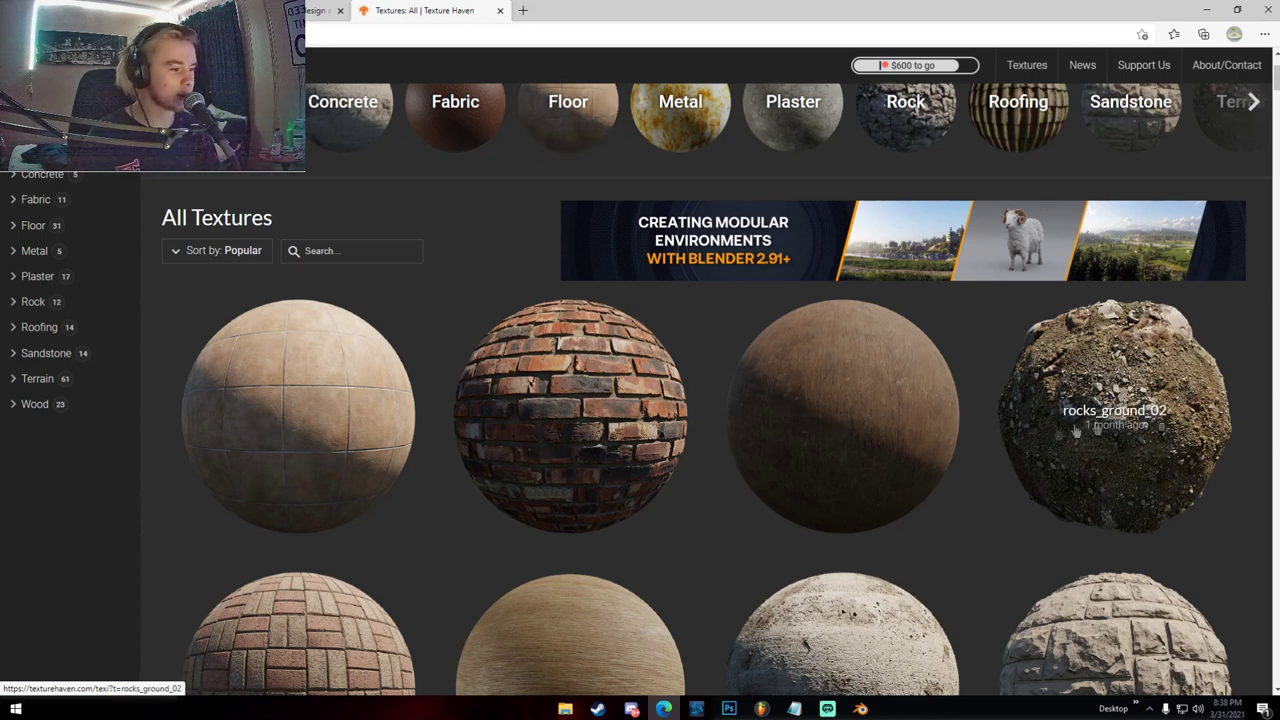
click(1121, 423)
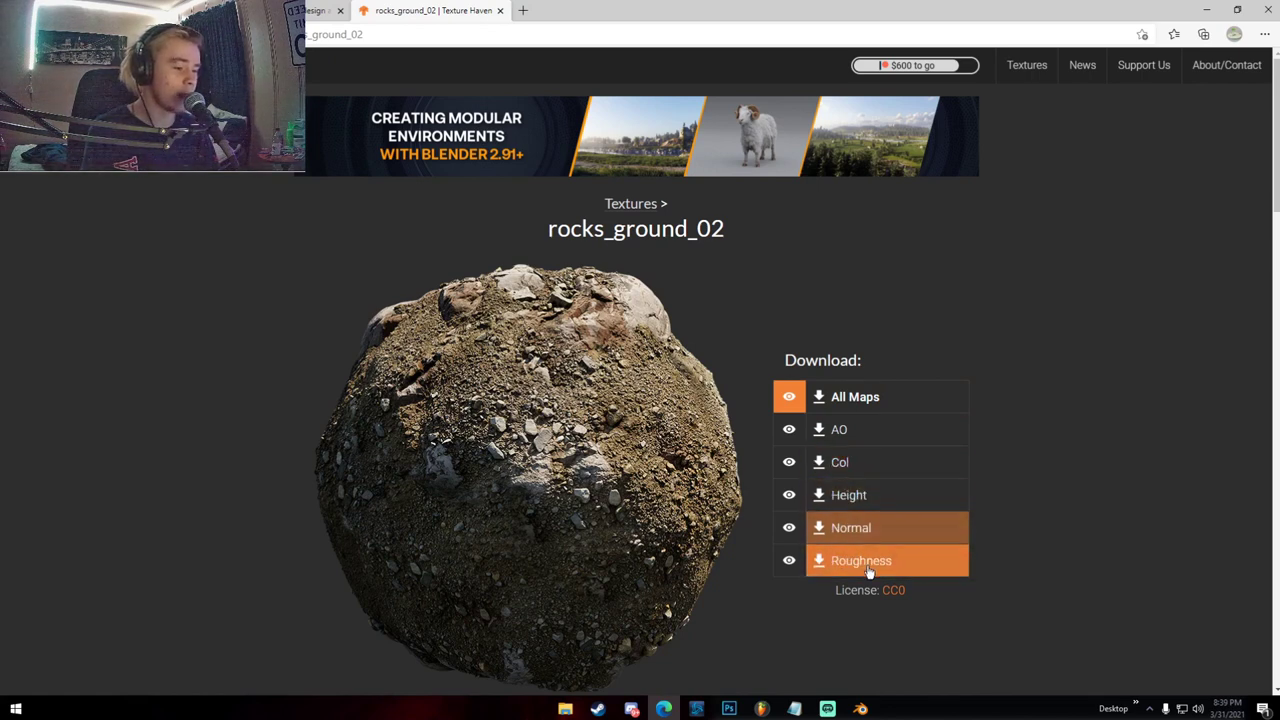
click(826, 397)
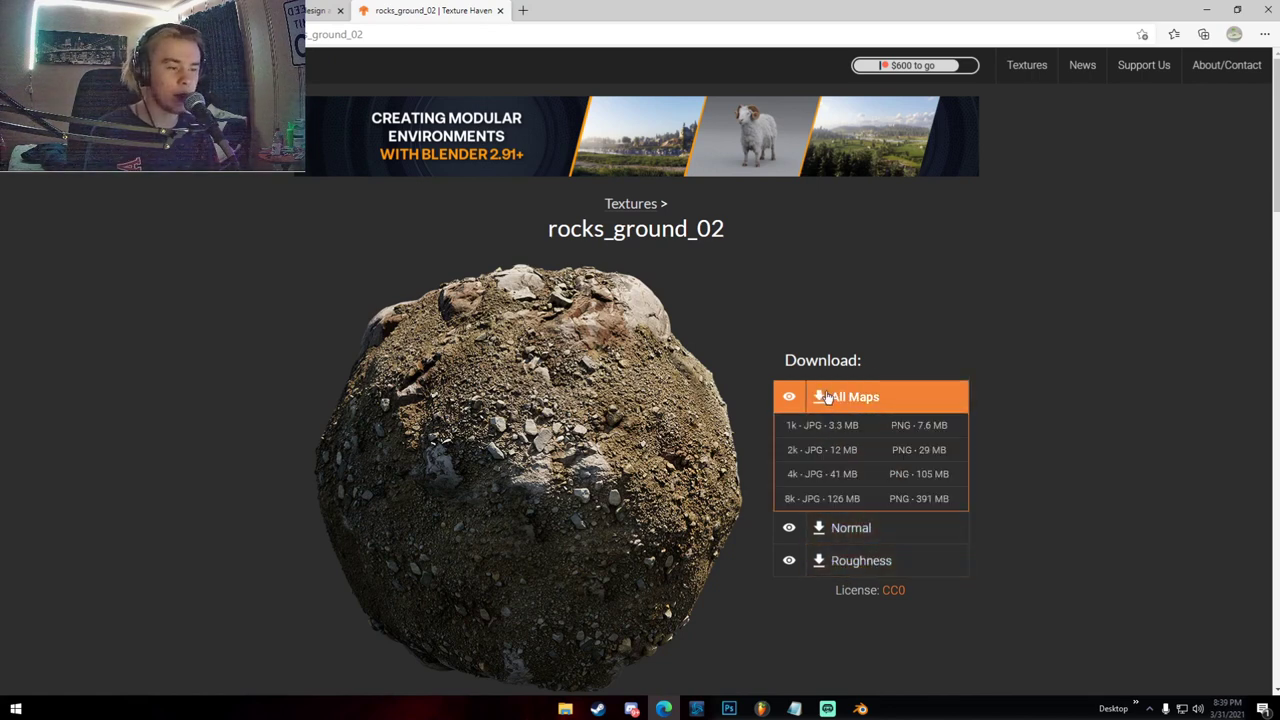
click(835, 476)
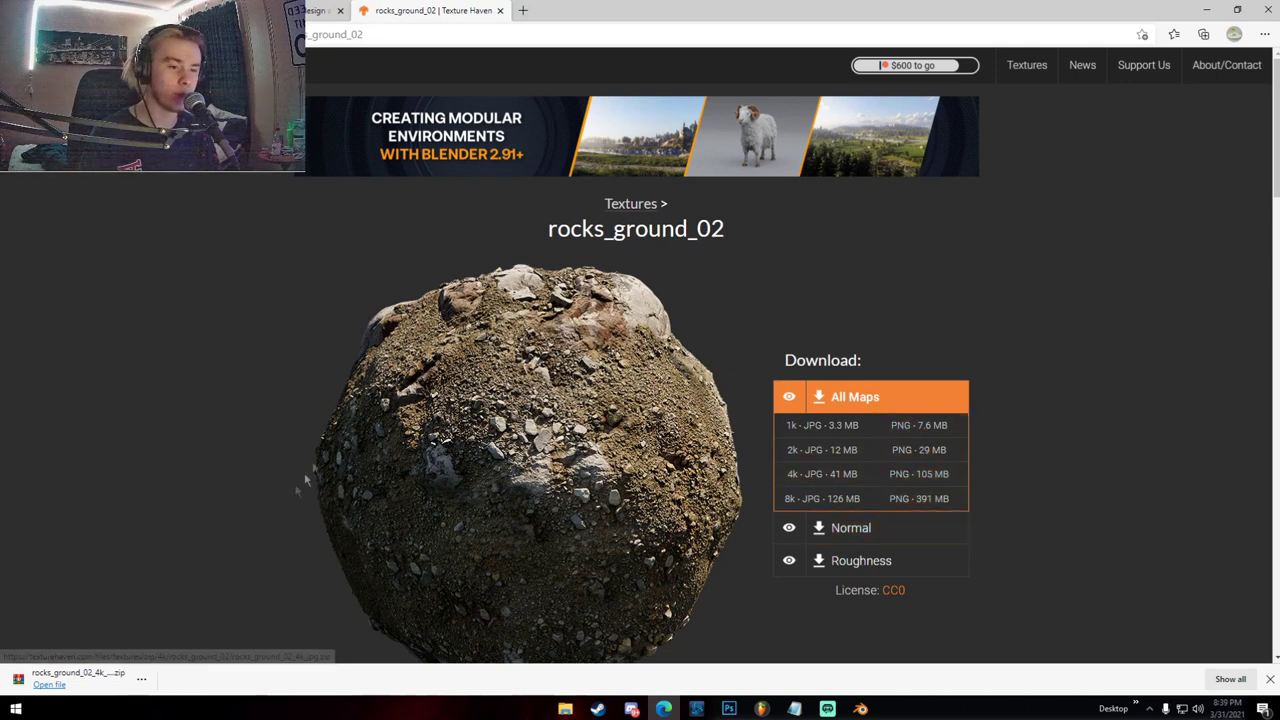
Open the downloaded rocks_ground_02_4k_jpg.zip archive and extract its JPG maps to the Desktop
click(112, 674)
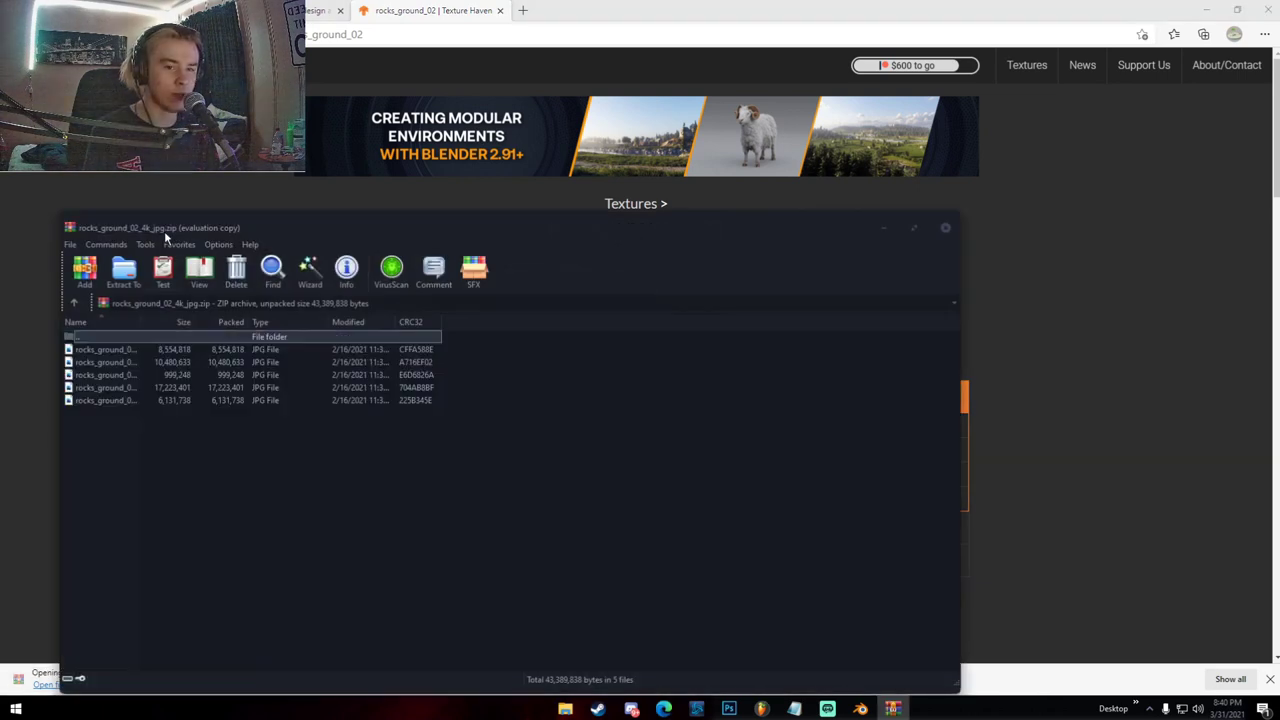
drag(164, 231, 408, 226)
click(856, 401)
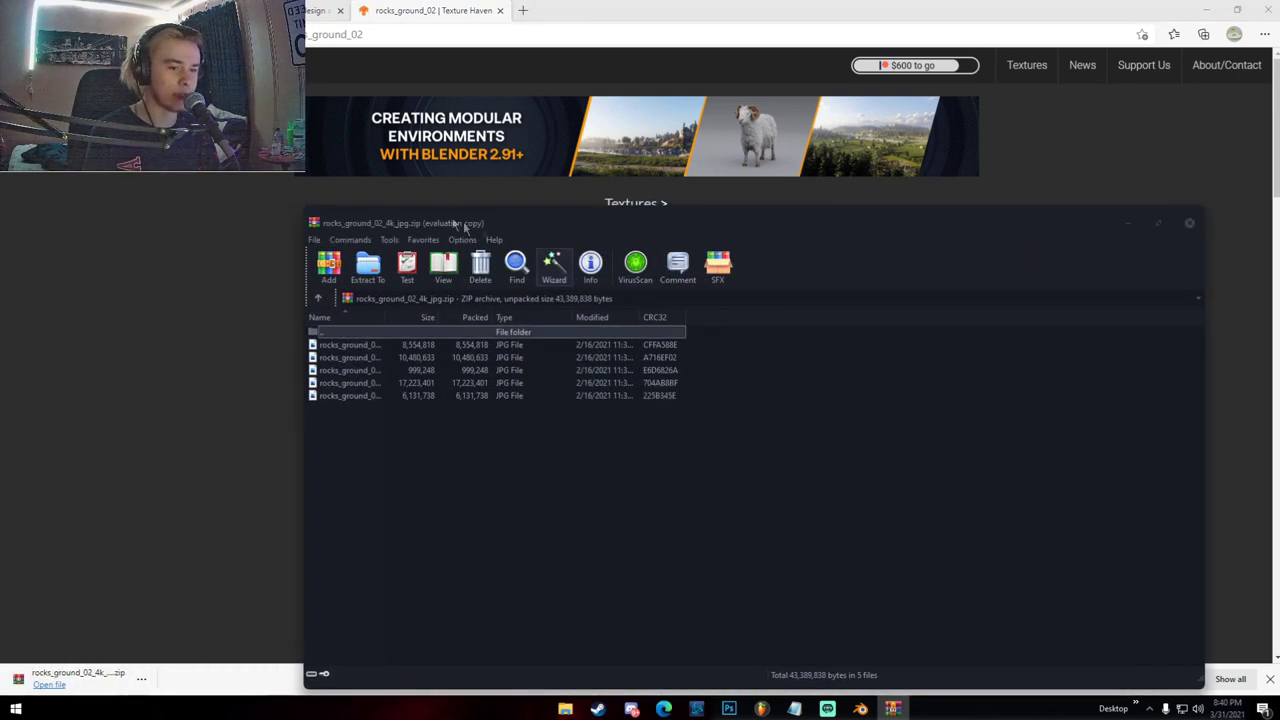
drag(374, 441, 355, 345)
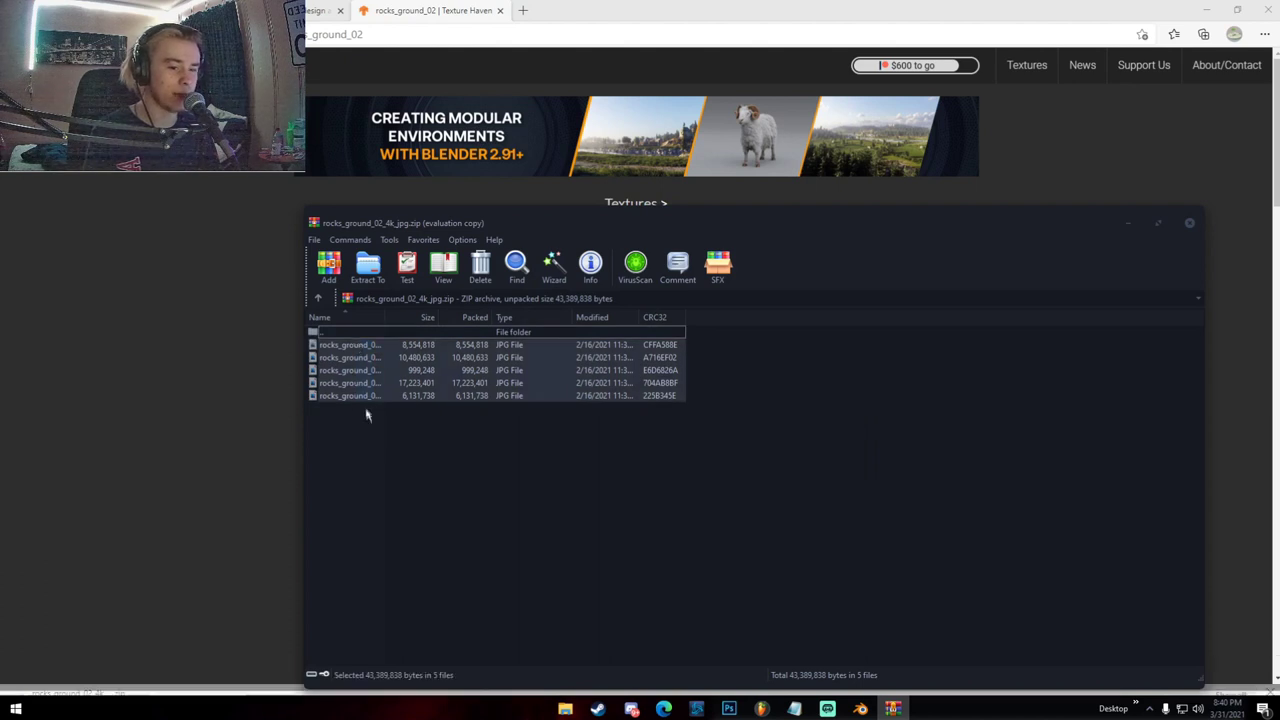
click(366, 428)
click(369, 280)
click(777, 441)
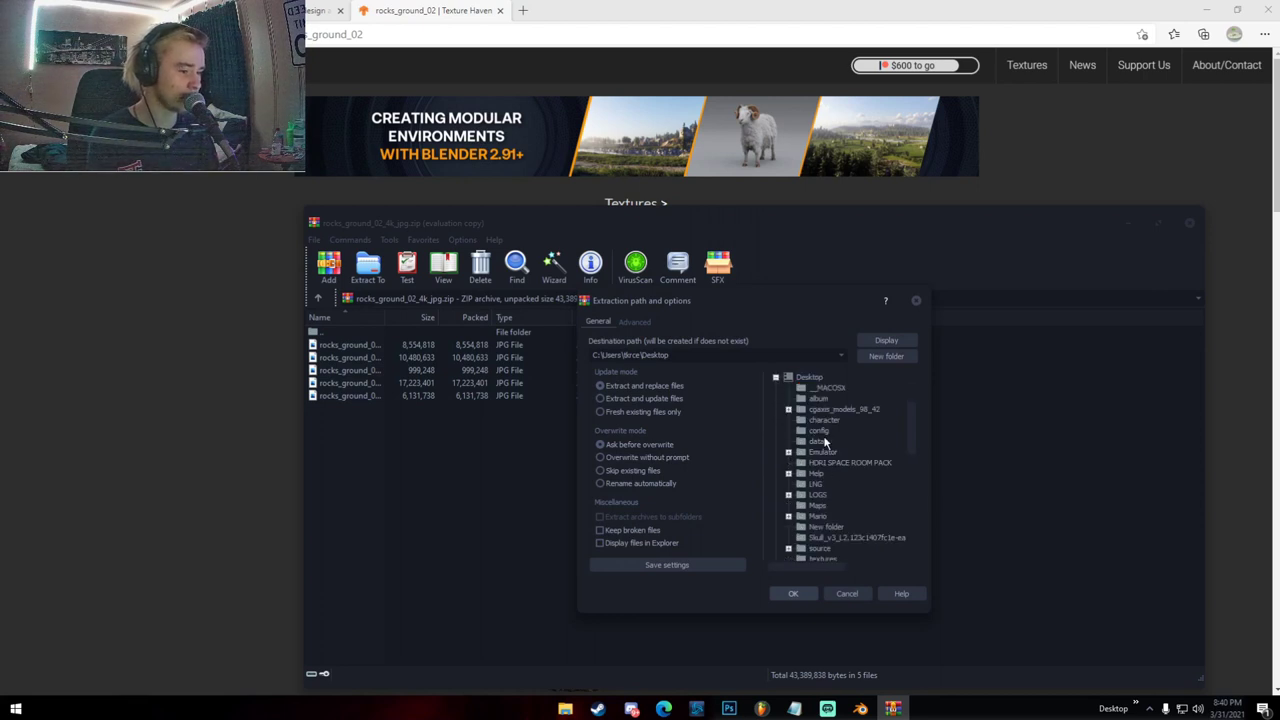
click(794, 593)
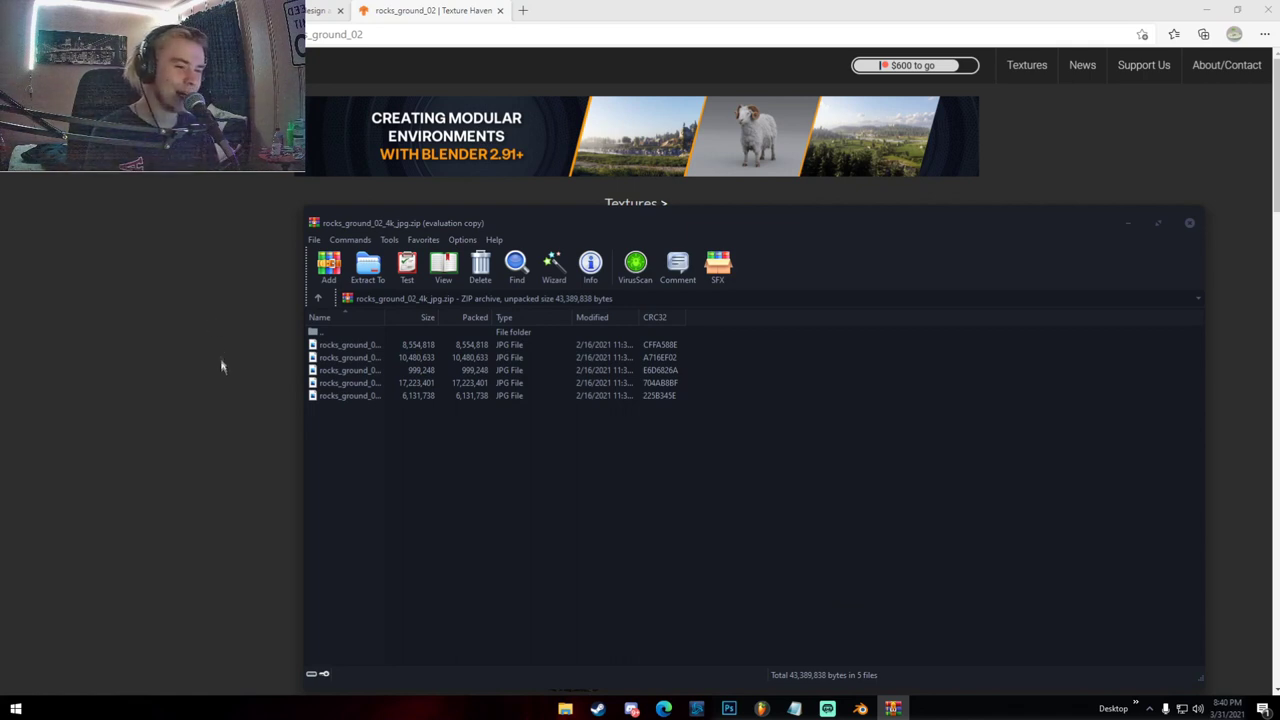
Switch to Blender and delete the default cube from the scene
click(862, 711)
click(388, 350)
middle_drag(463, 343, 571, 340)
scroll(583, 429, up, 2)
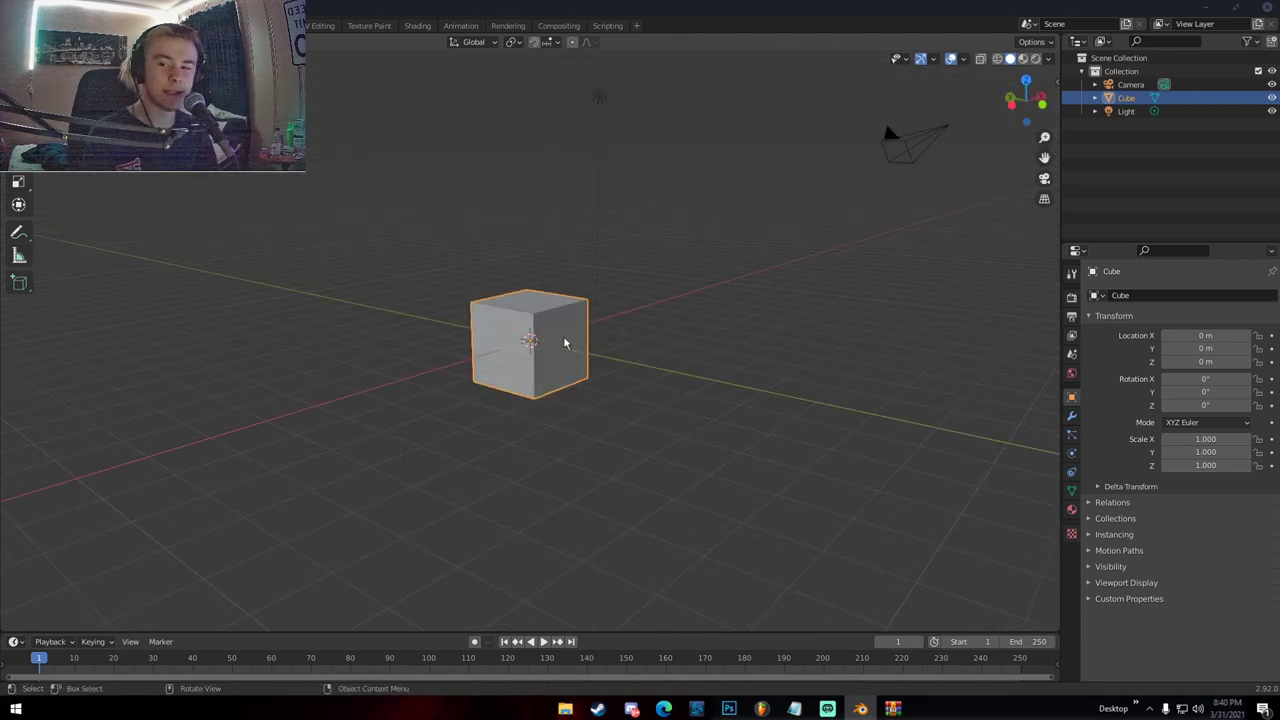
key(Delete)
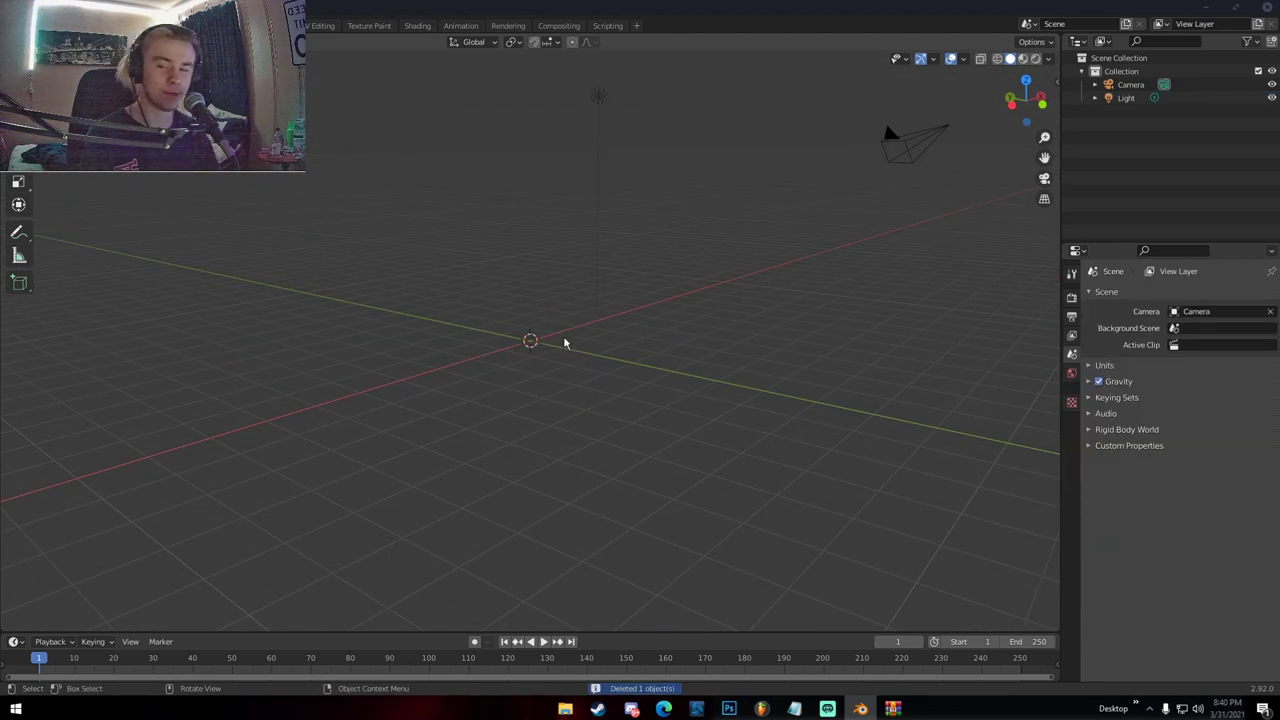
Add a plane mesh at the scene origin and scale it by 10
middle_drag(531, 346, 566, 360)
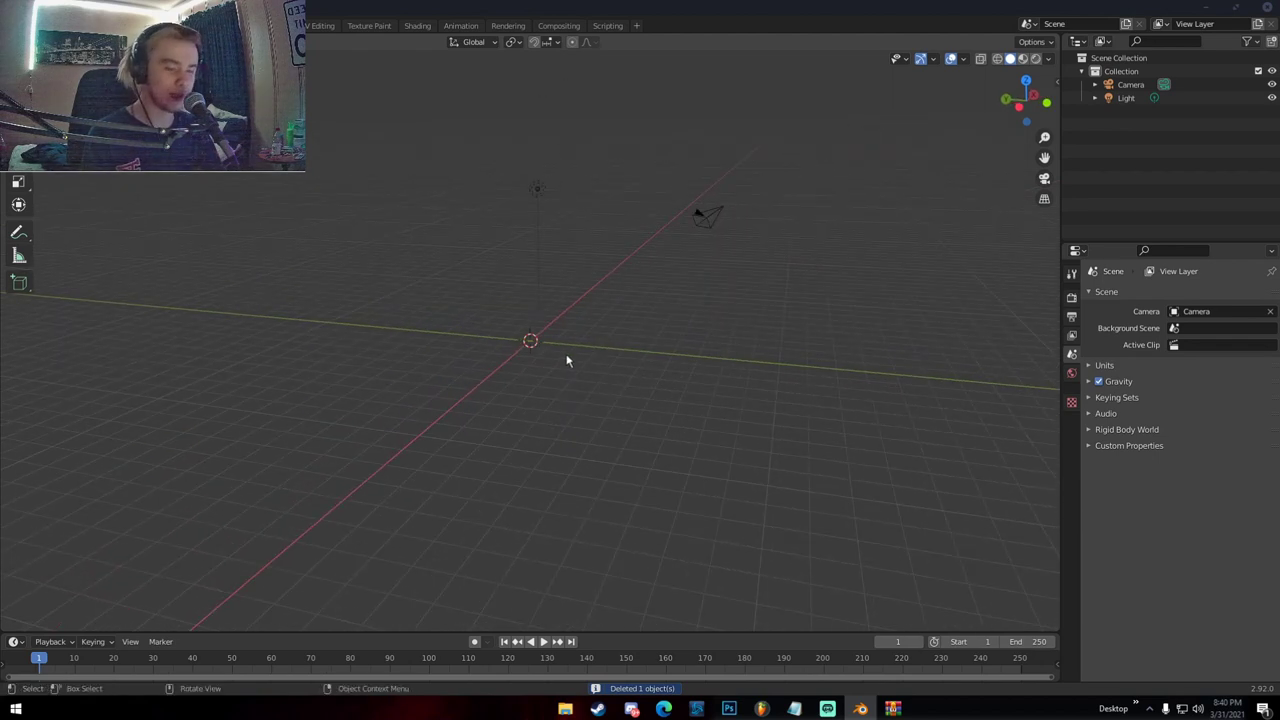
key(shift+a)
mouse_move(487, 274)
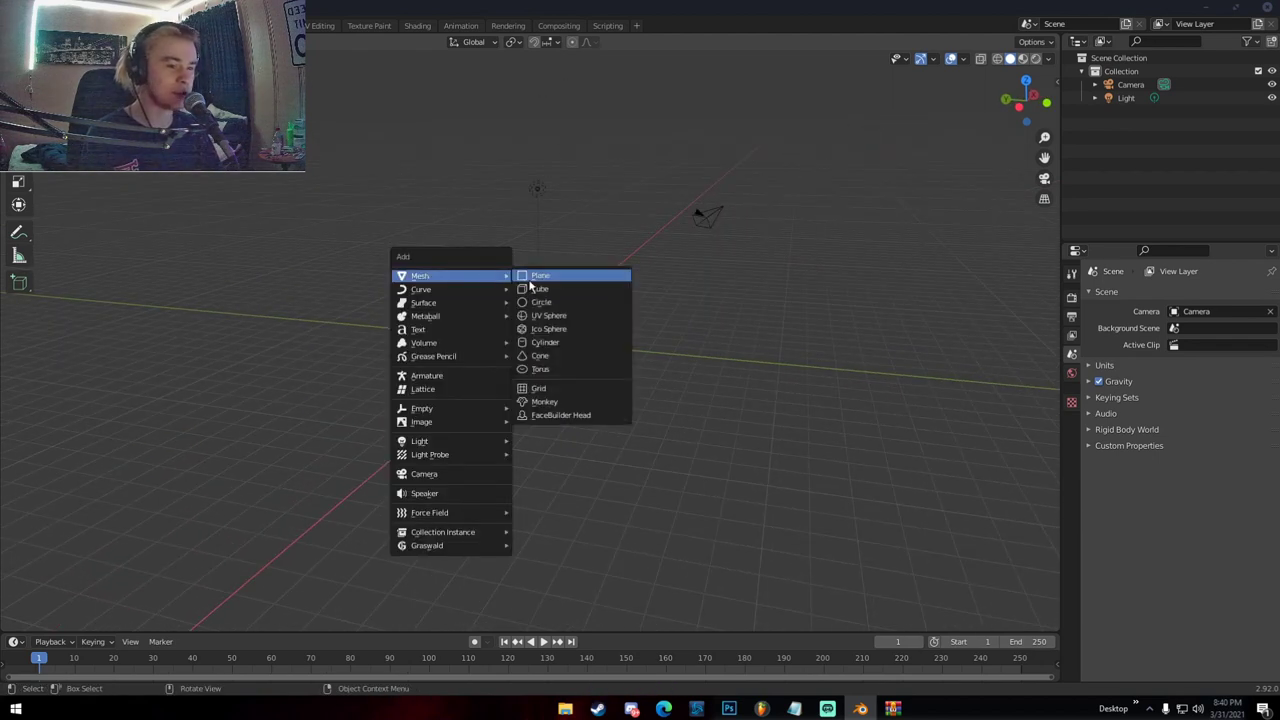
click(530, 280)
middle_drag(566, 356, 583, 359)
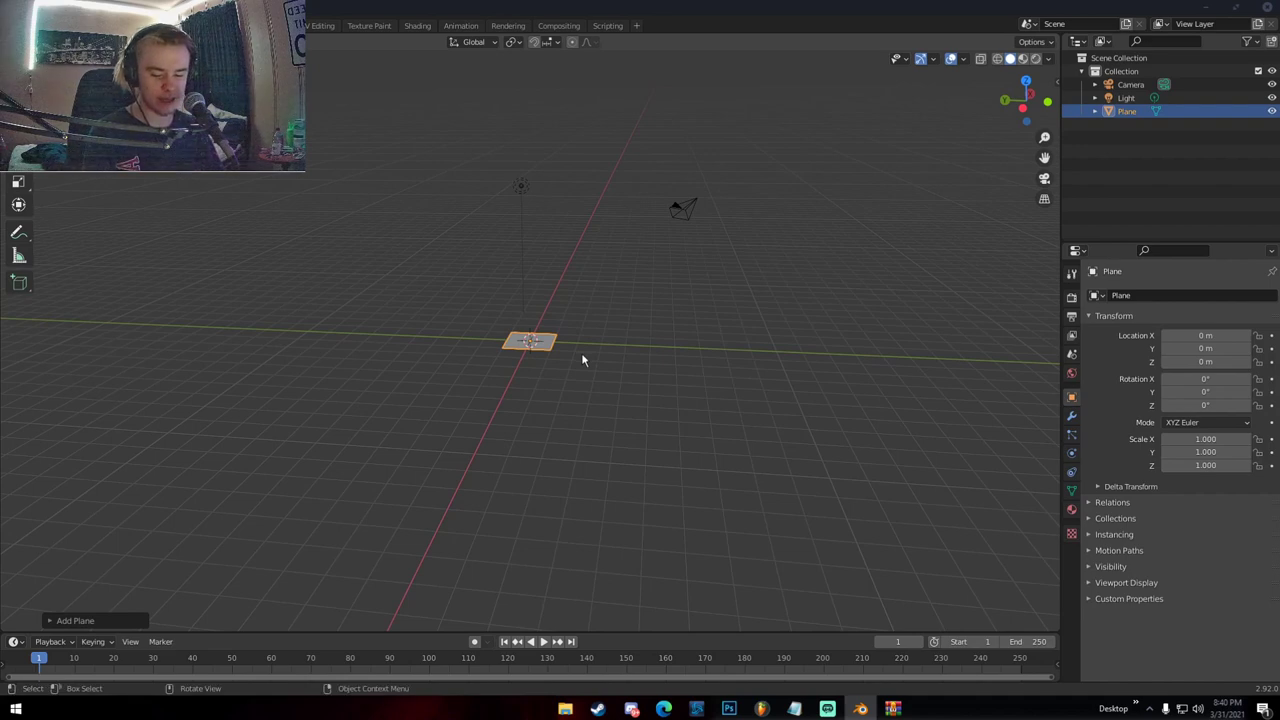
key(s)
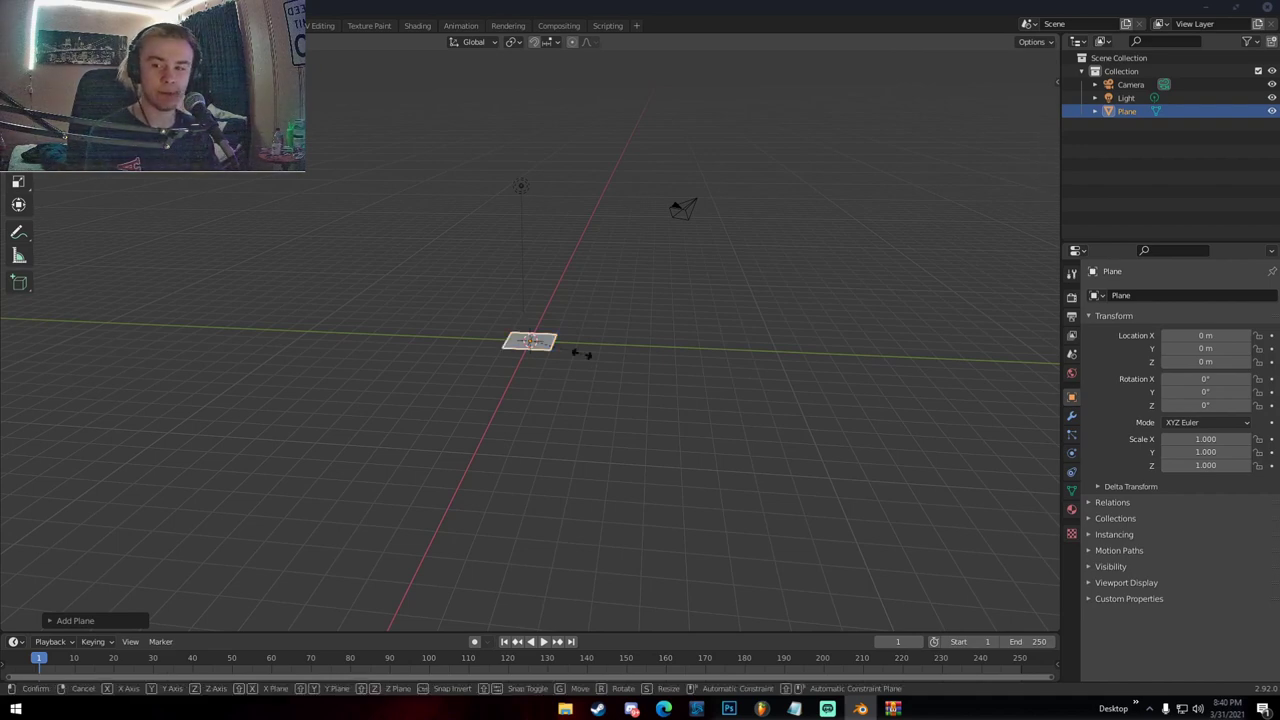
text(10)
key(Return)
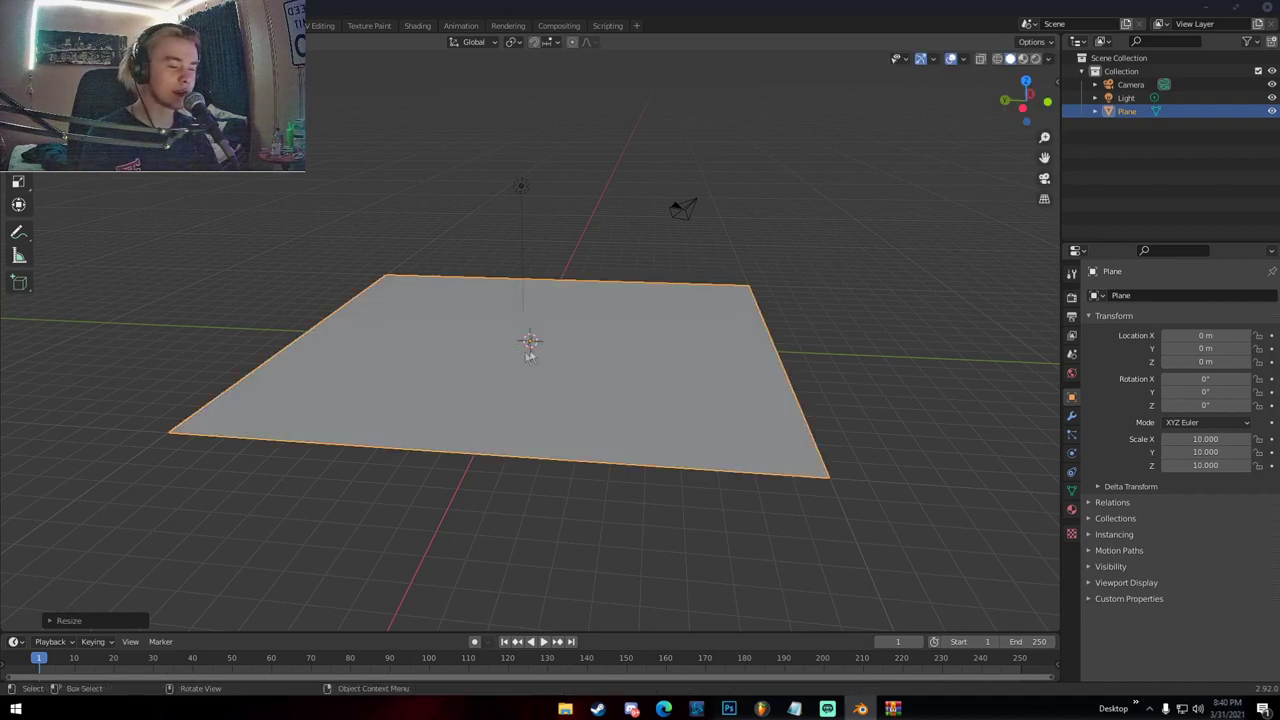
Apply all transforms to the scaled plane and show its transform values and dimensions in the viewport
middle_drag(529, 346, 565, 373)
key(ctrl+a)
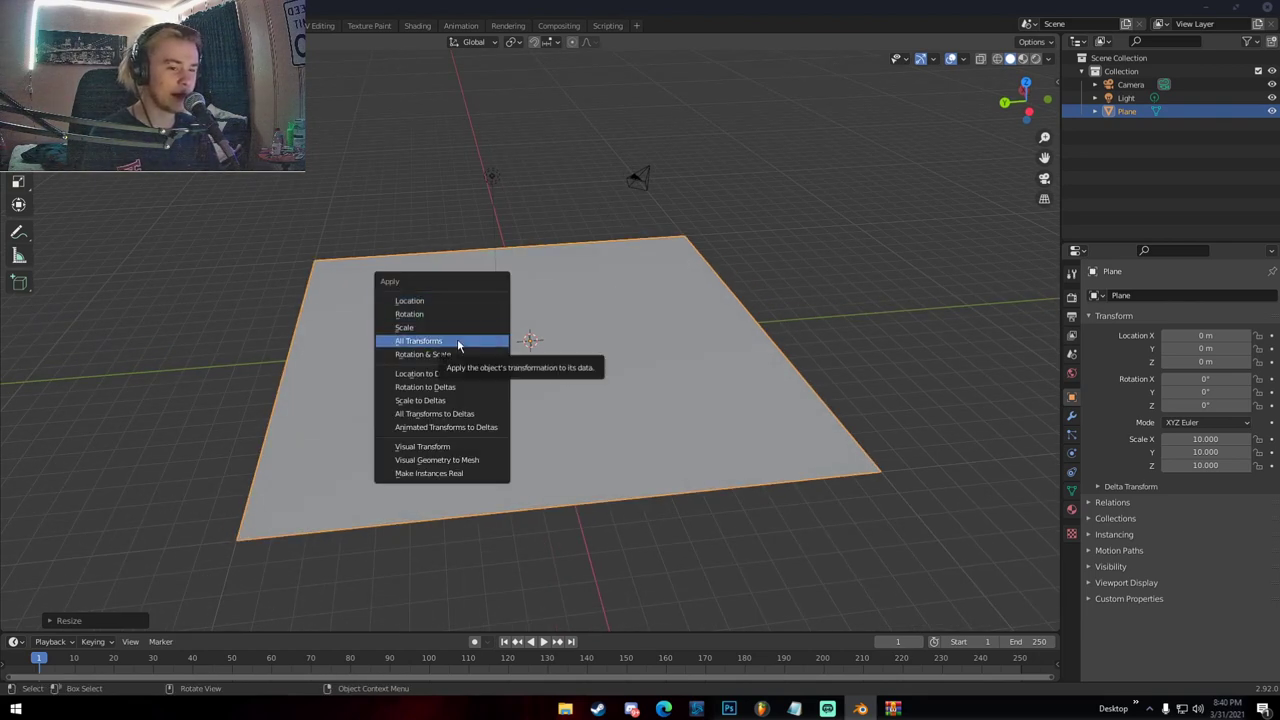
click(457, 340)
mouse_move(513, 350)
middle_down()
mouse_move(538, 346)
mouse_move(508, 328)
middle_up()
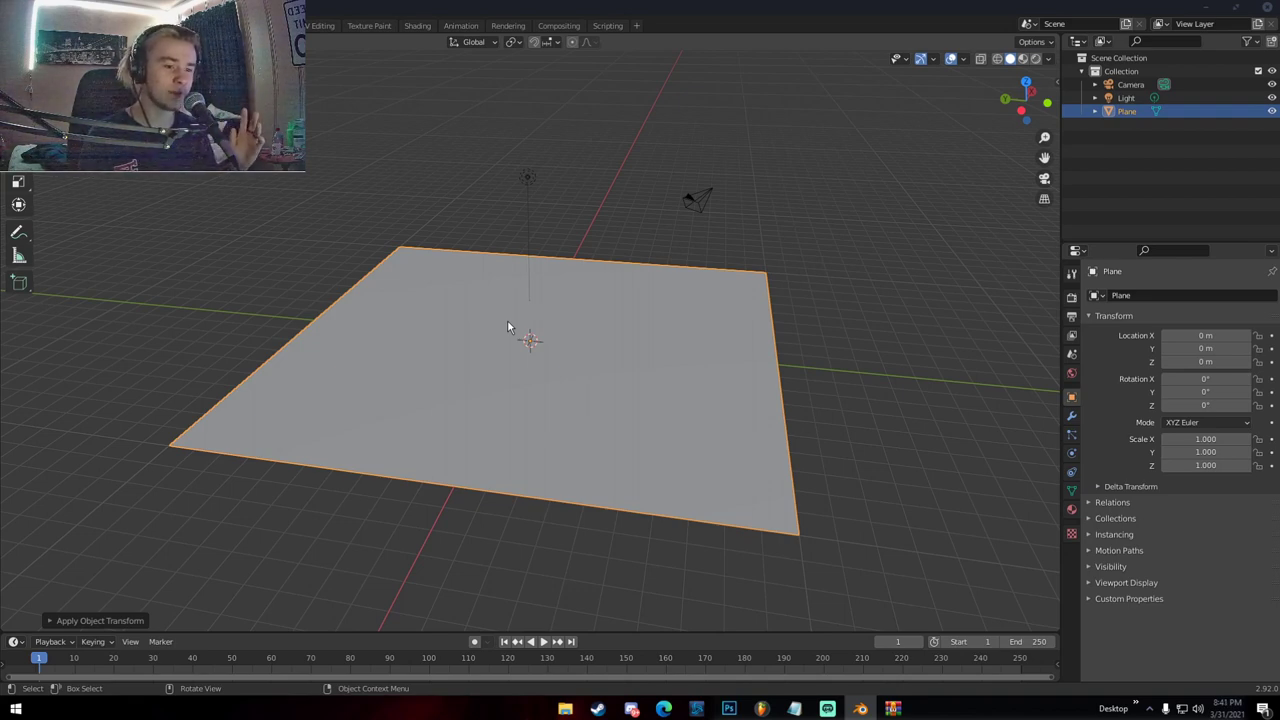
middle_drag(507, 321, 580, 257)
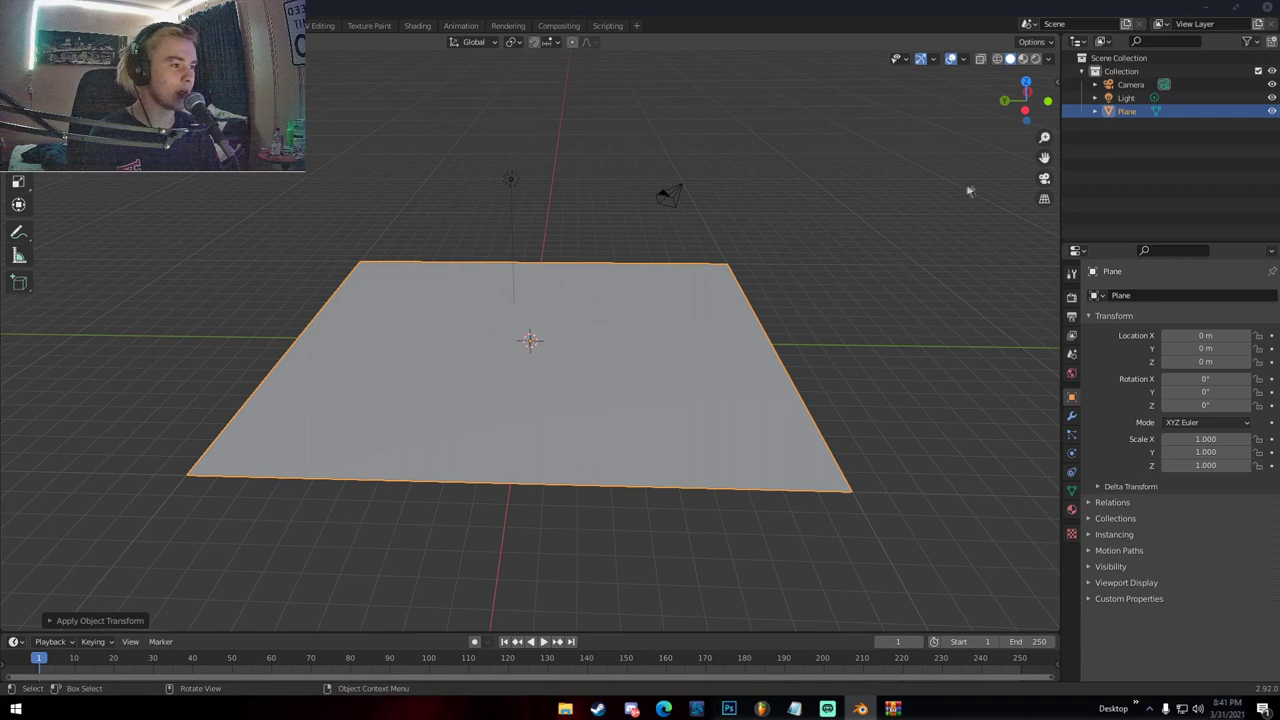
click(1056, 69)
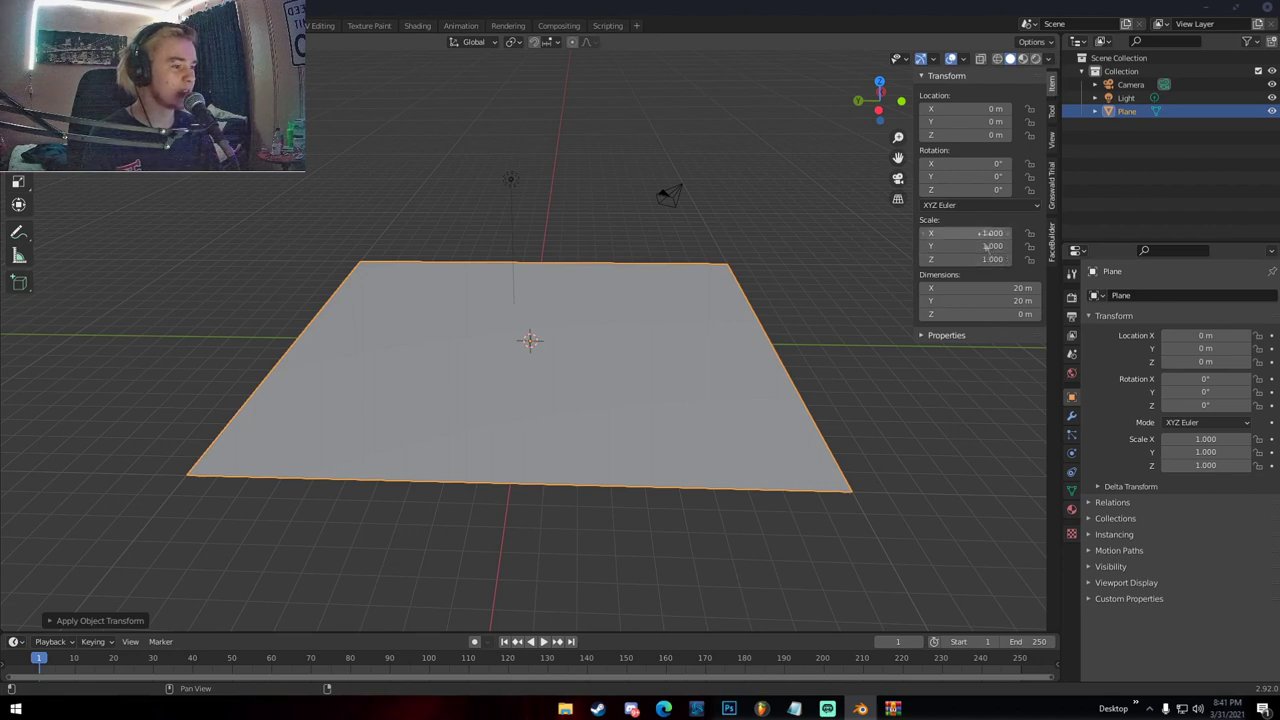
Scale the plane by 2 and apply all transforms to it
text(s)
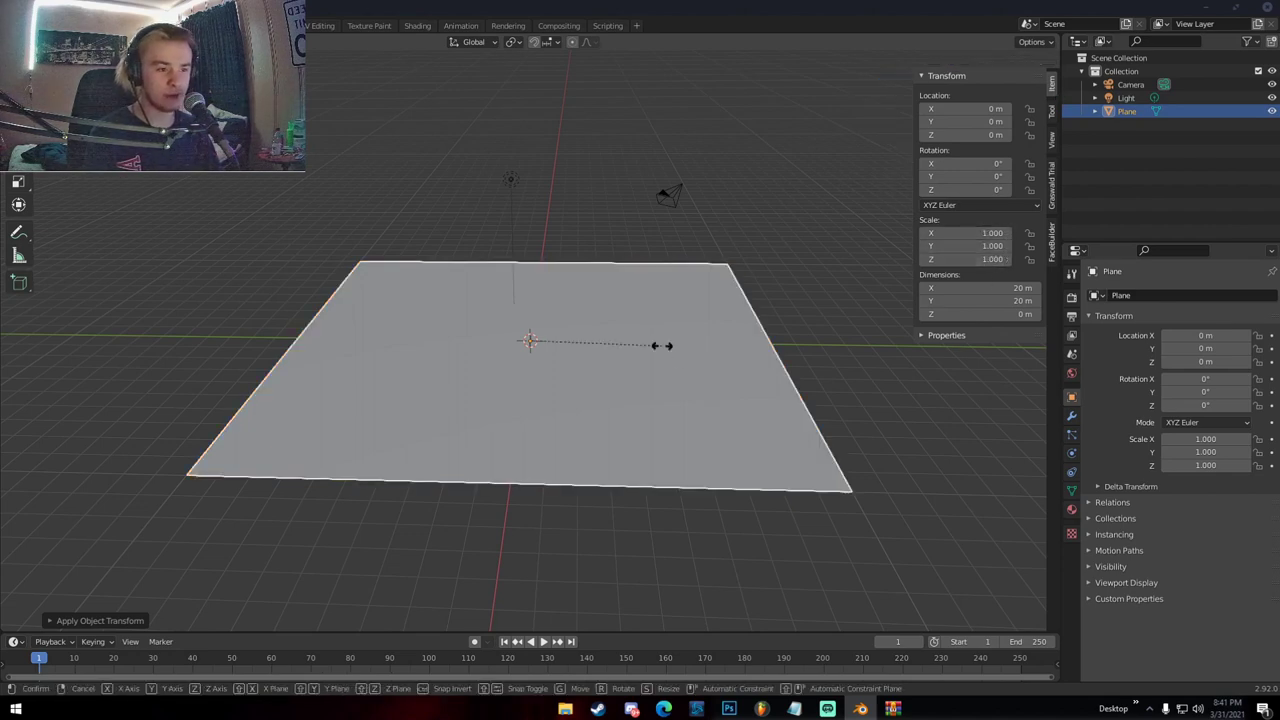
text(2)
key(Return)
scroll(662, 346, down, 2)
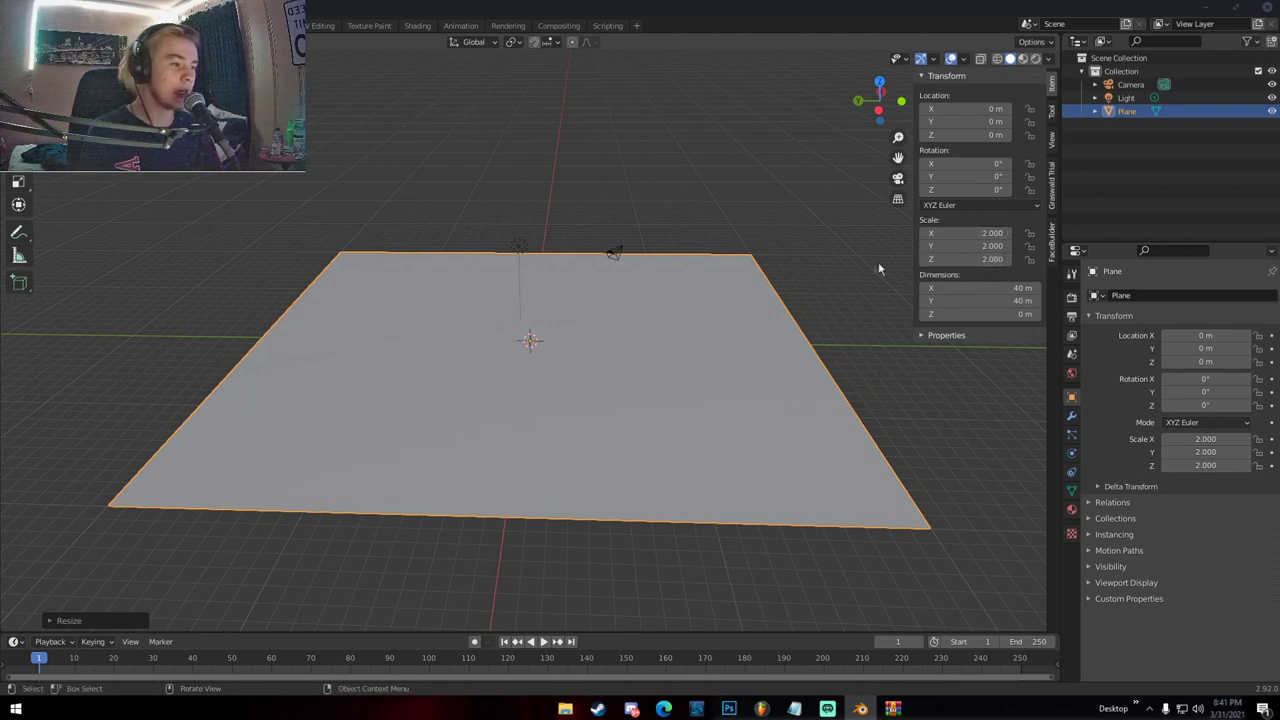
key(ctrl+a)
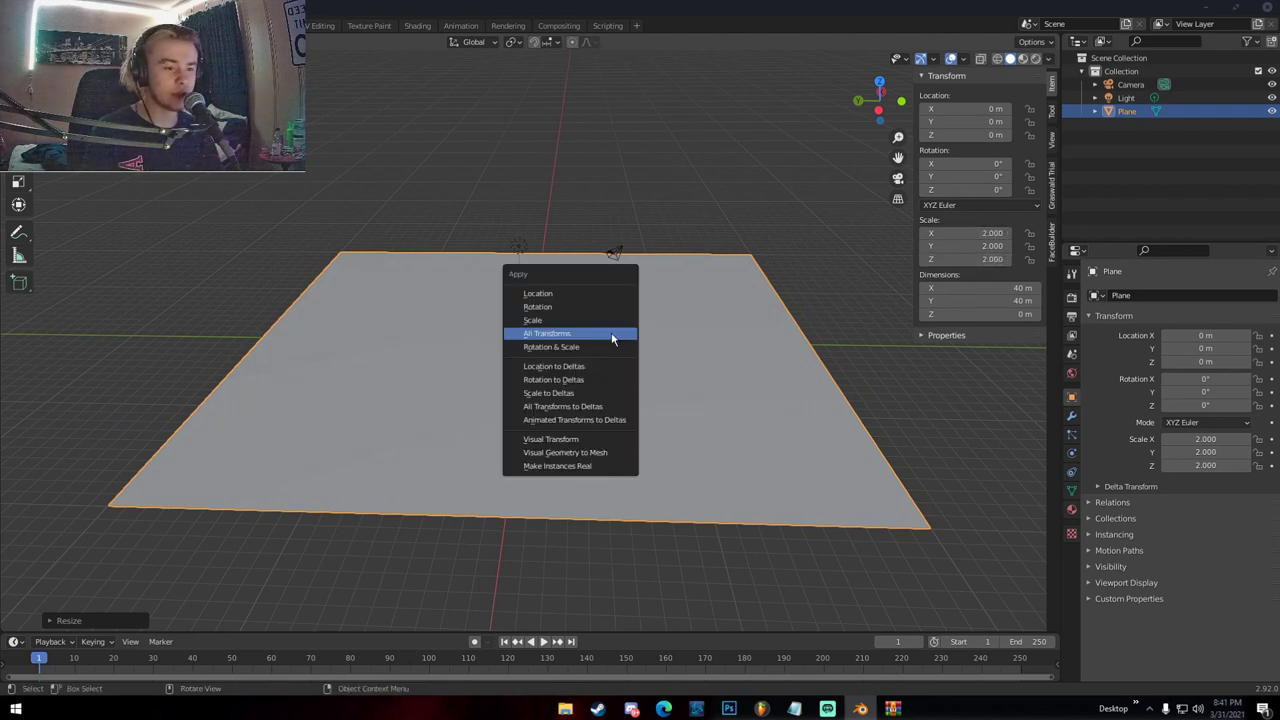
click(605, 335)
Undo the plane's scaling by 2 and its applied transforms
key(ctrl+z)
key(ctrl+z)
middle_drag(746, 303, 701, 410)
scroll(566, 398, up, 8)
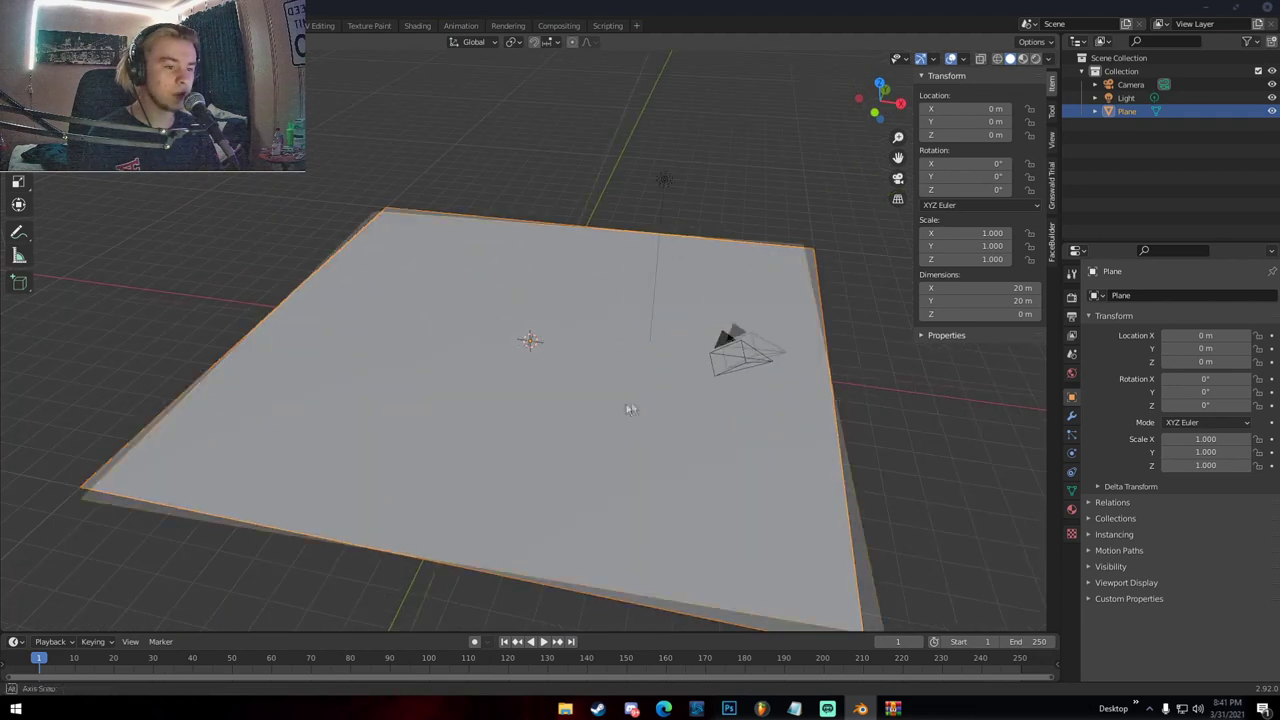
scroll(566, 398, down, 4)
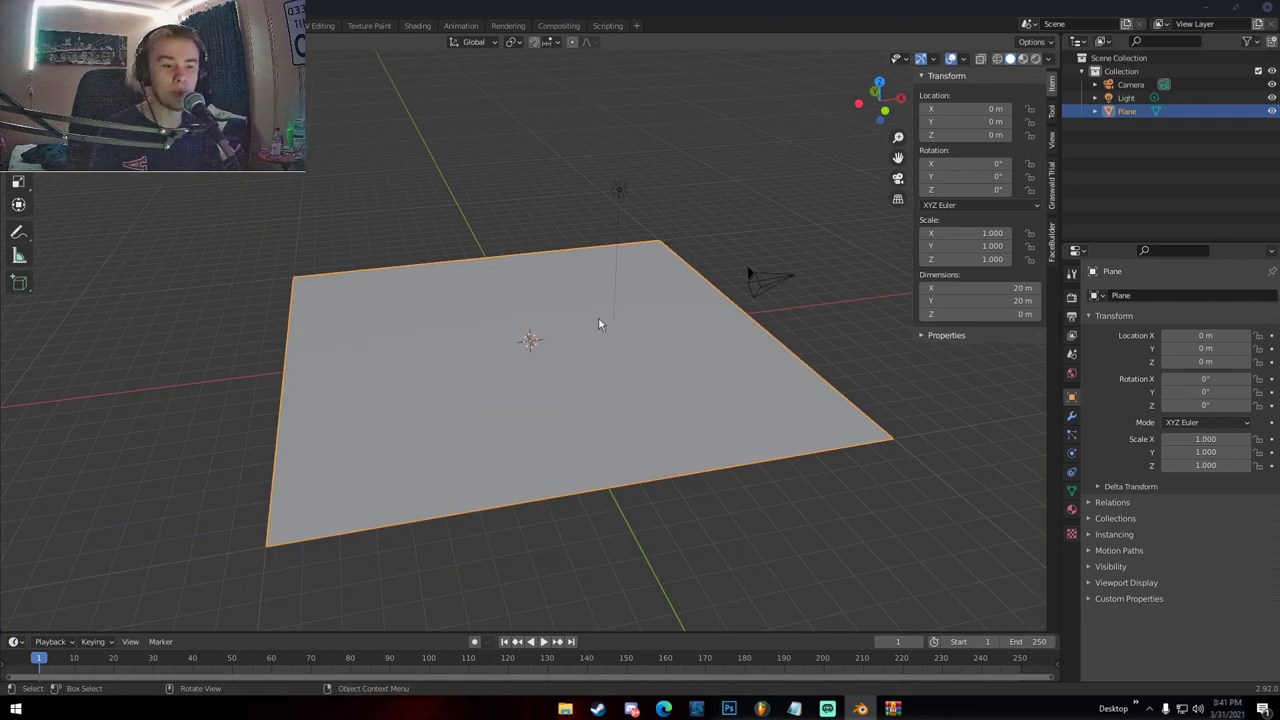
key(shift+a)
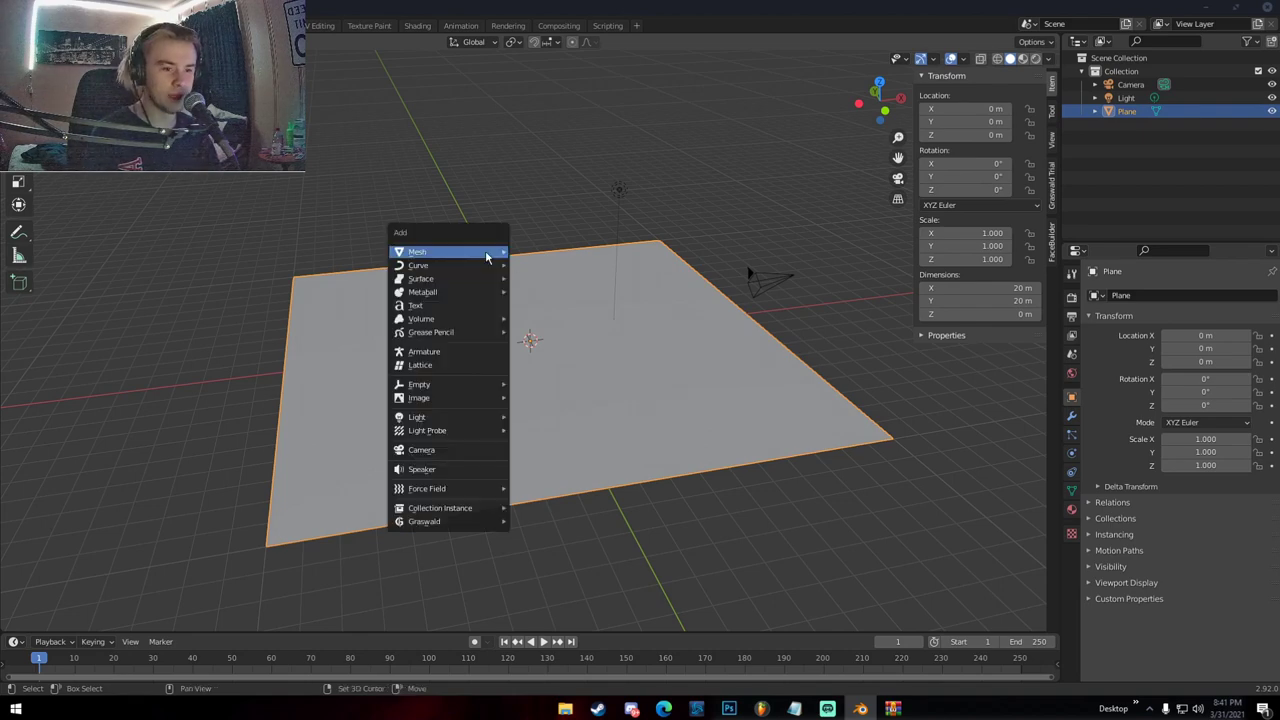
mouse_move(480, 251)
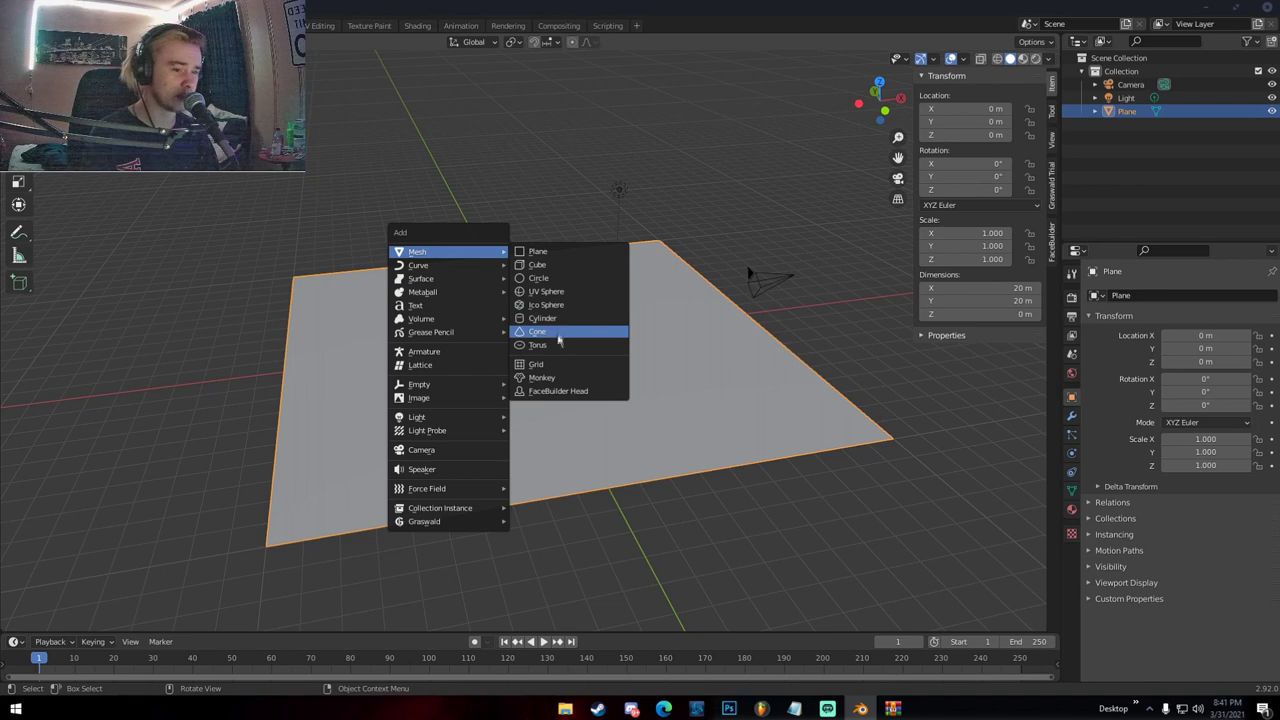
key(Escape)
scroll(530, 225, down, 4)
scroll(534, 255, up, 3)
middle_drag(557, 370, 655, 378)
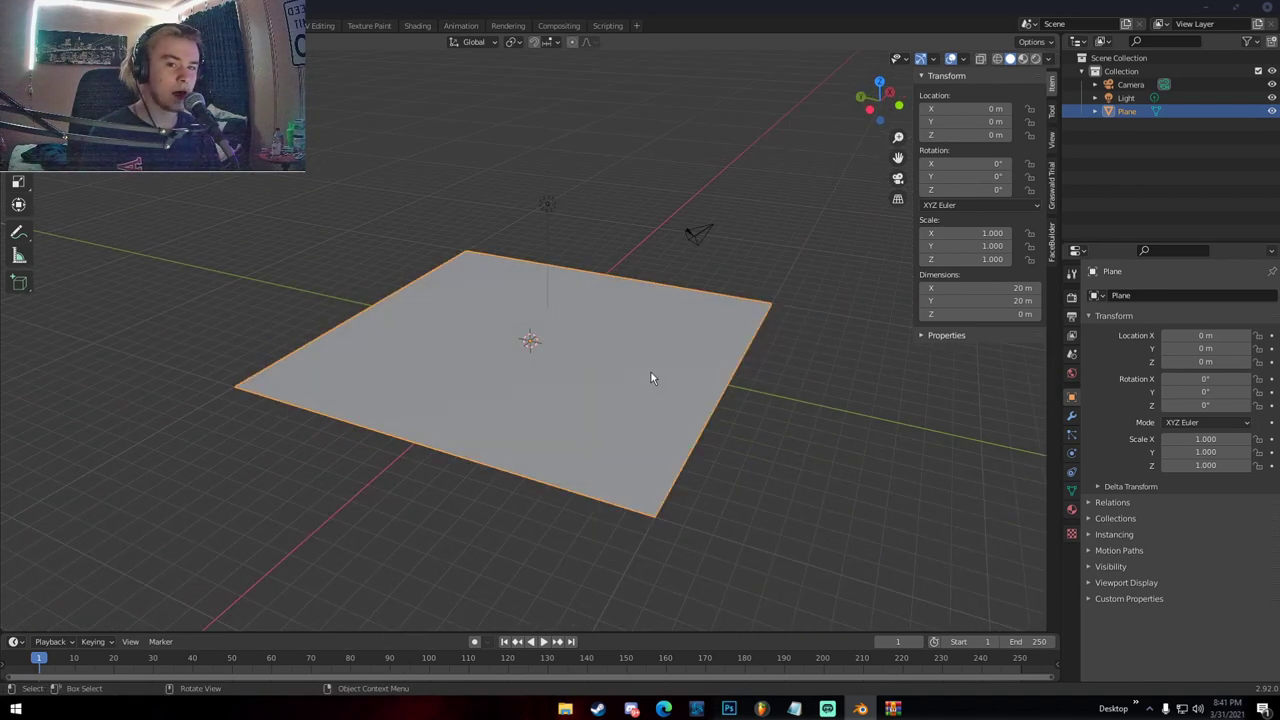
key(shift+a)
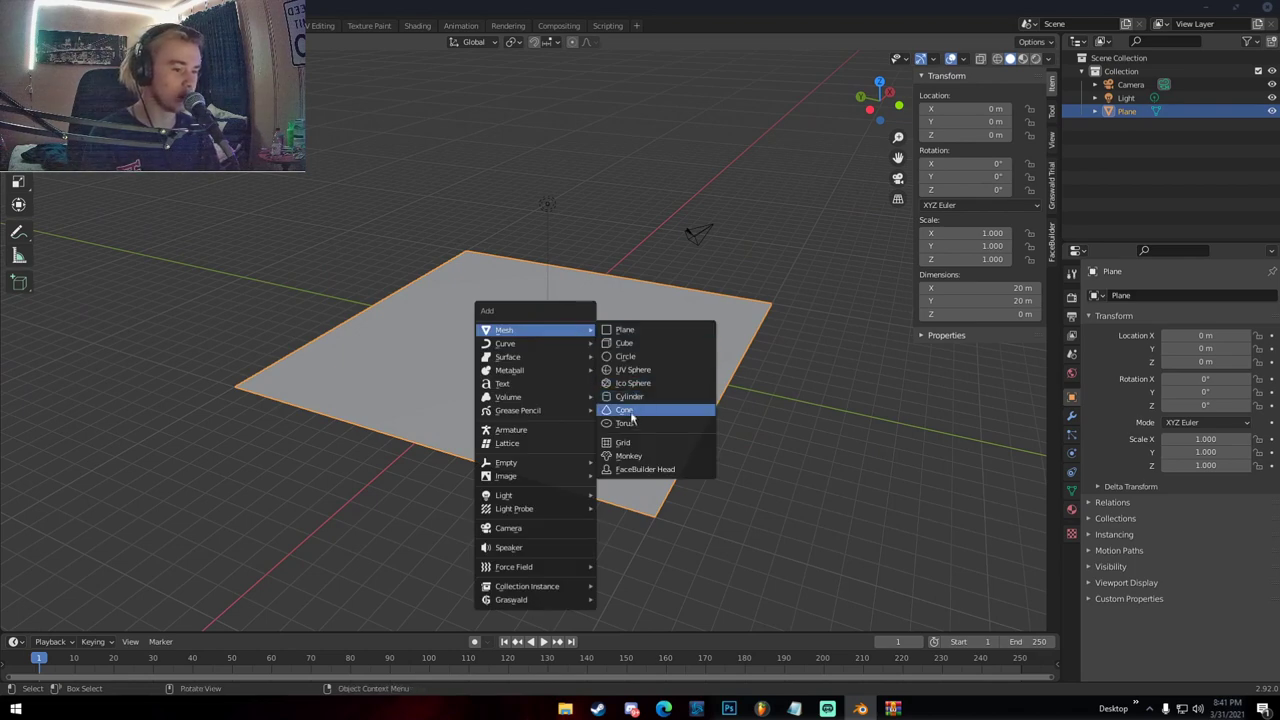
key(Escape)
middle_drag(711, 348, 551, 366)
scroll(558, 404, down, 2)
scroll(558, 404, down, 1)
scroll(540, 370, up, 3)
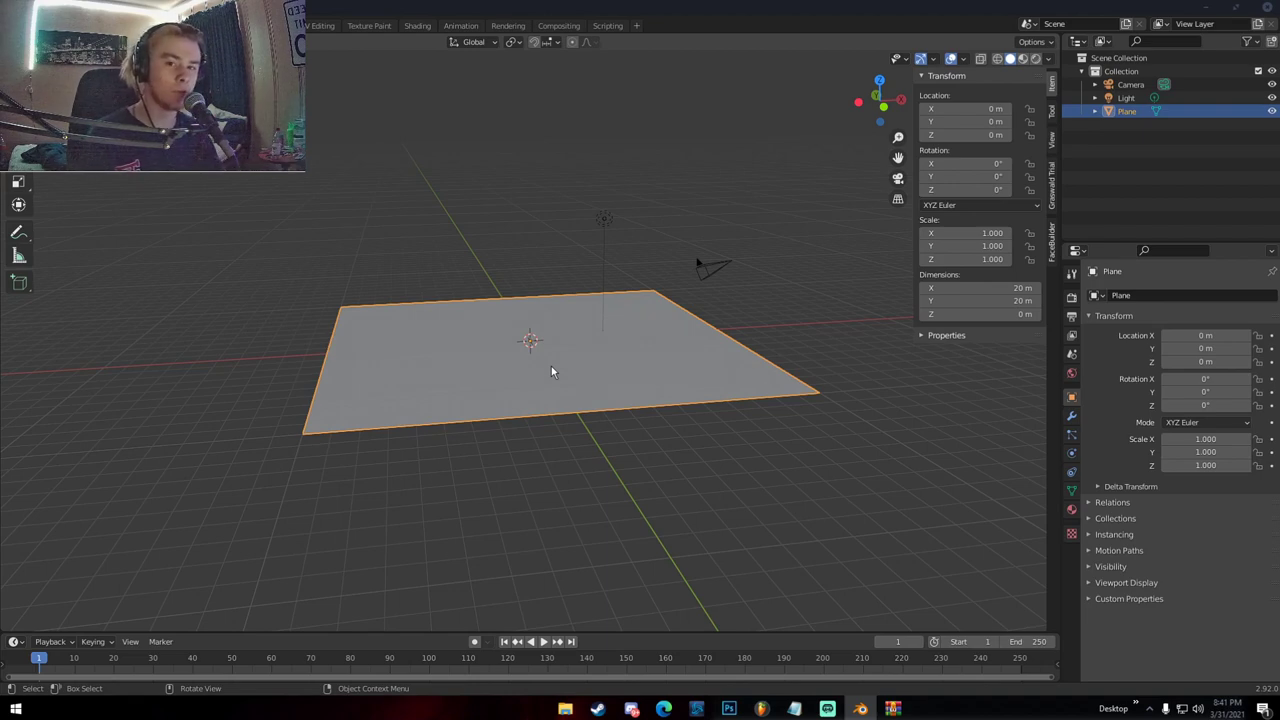
middle_drag(540, 363, 566, 362)
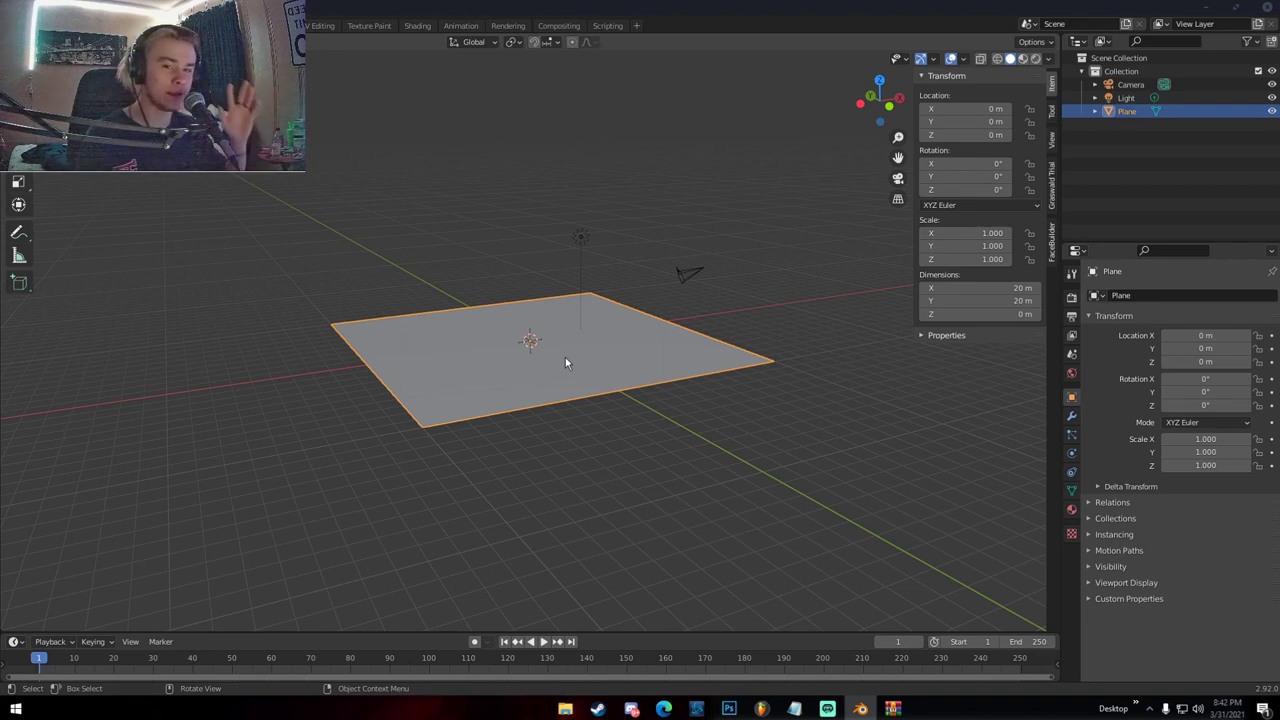
middle_drag(563, 352, 704, 412)
scroll(616, 400, up, 8)
scroll(704, 410, down, 3)
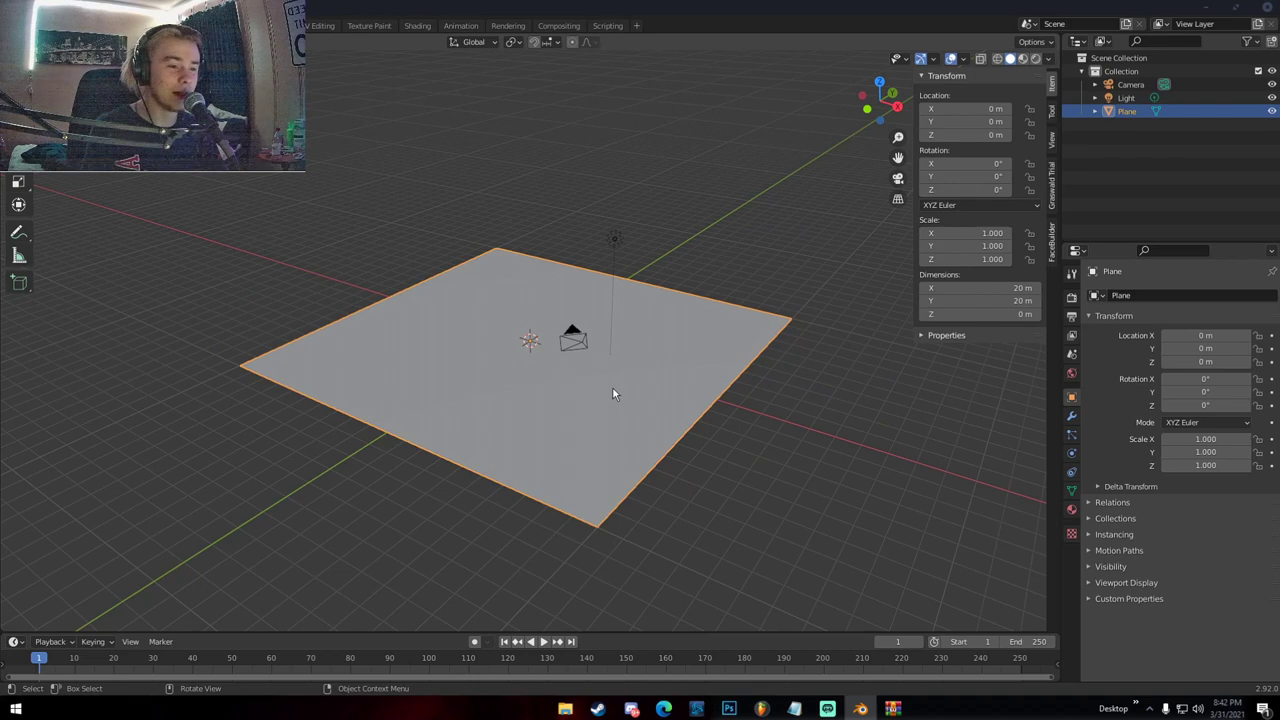
middle_drag(568, 387, 704, 357)
scroll(617, 369, up, 5)
scroll(617, 369, down, 5)
scroll(710, 366, up, 4)
scroll(711, 366, down, 3)
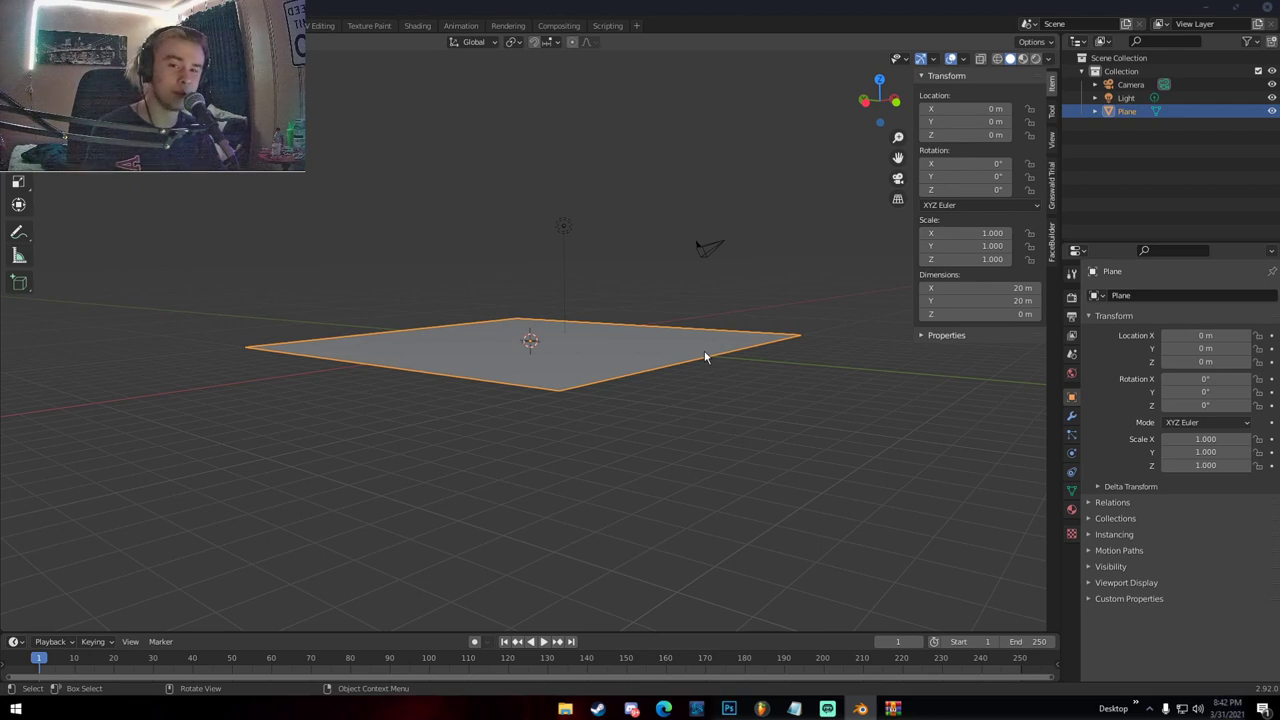
scroll(695, 377, up, 2)
middle_drag(704, 357, 697, 380)
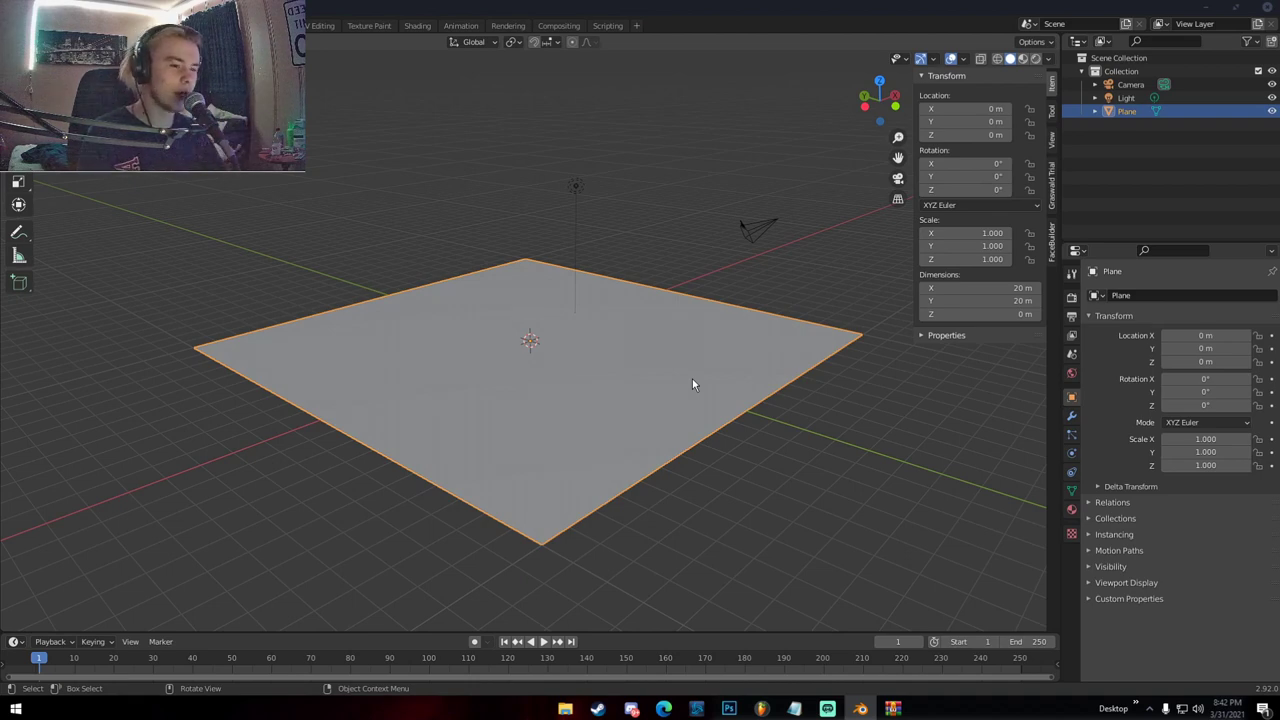
middle_drag(671, 377, 614, 374)
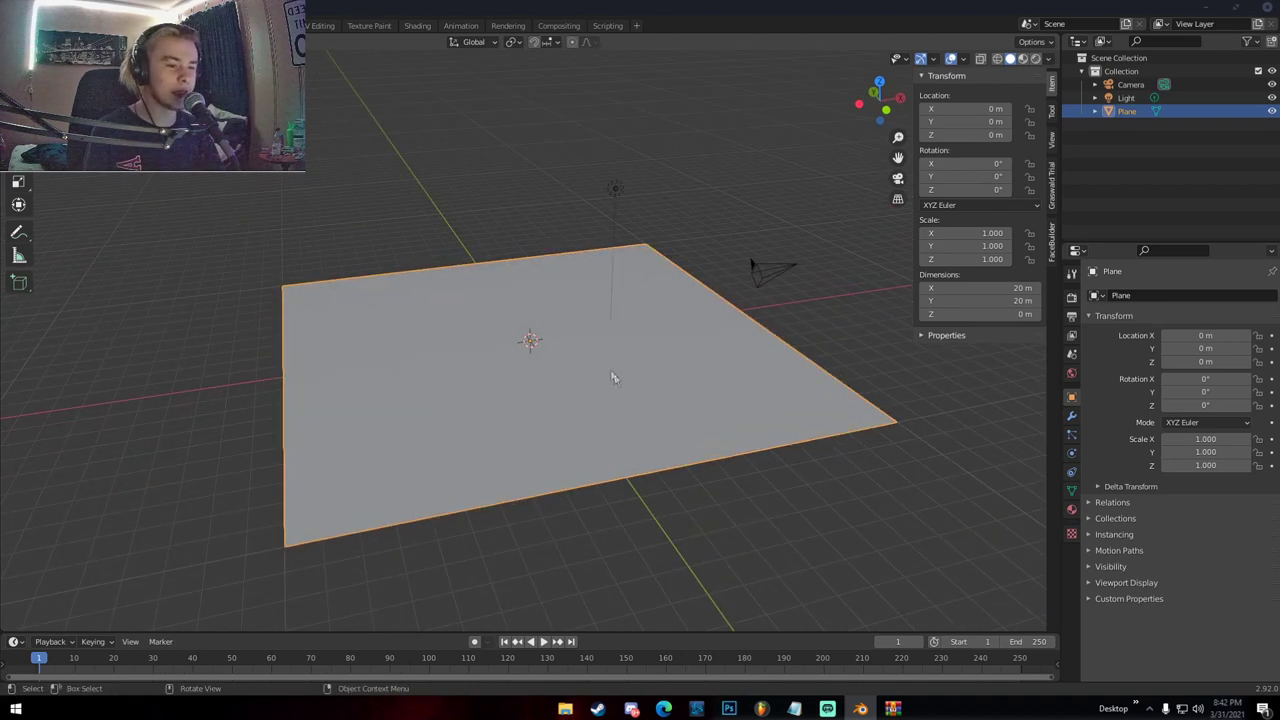
middle_drag(497, 314, 452, 309)
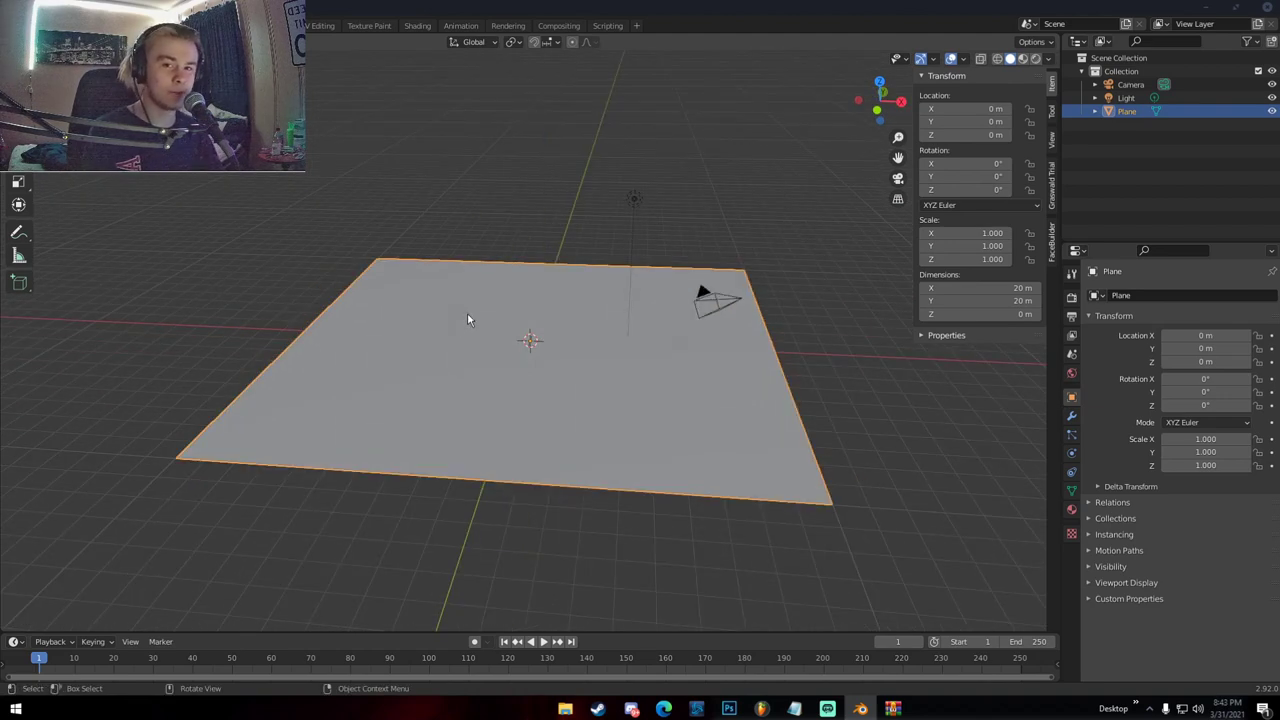
middle_drag(467, 319, 541, 320)
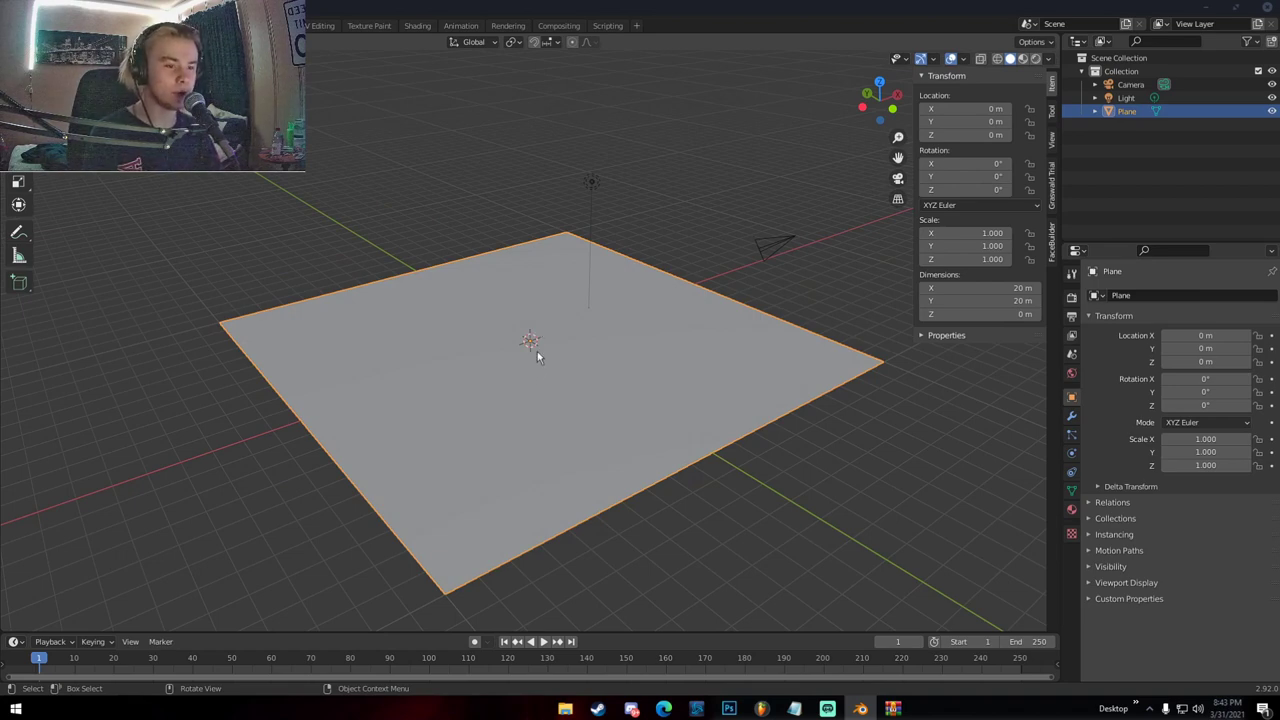
Enter Edit Mode on the plane and select two of its corner vertices one after the other
key(Tab)
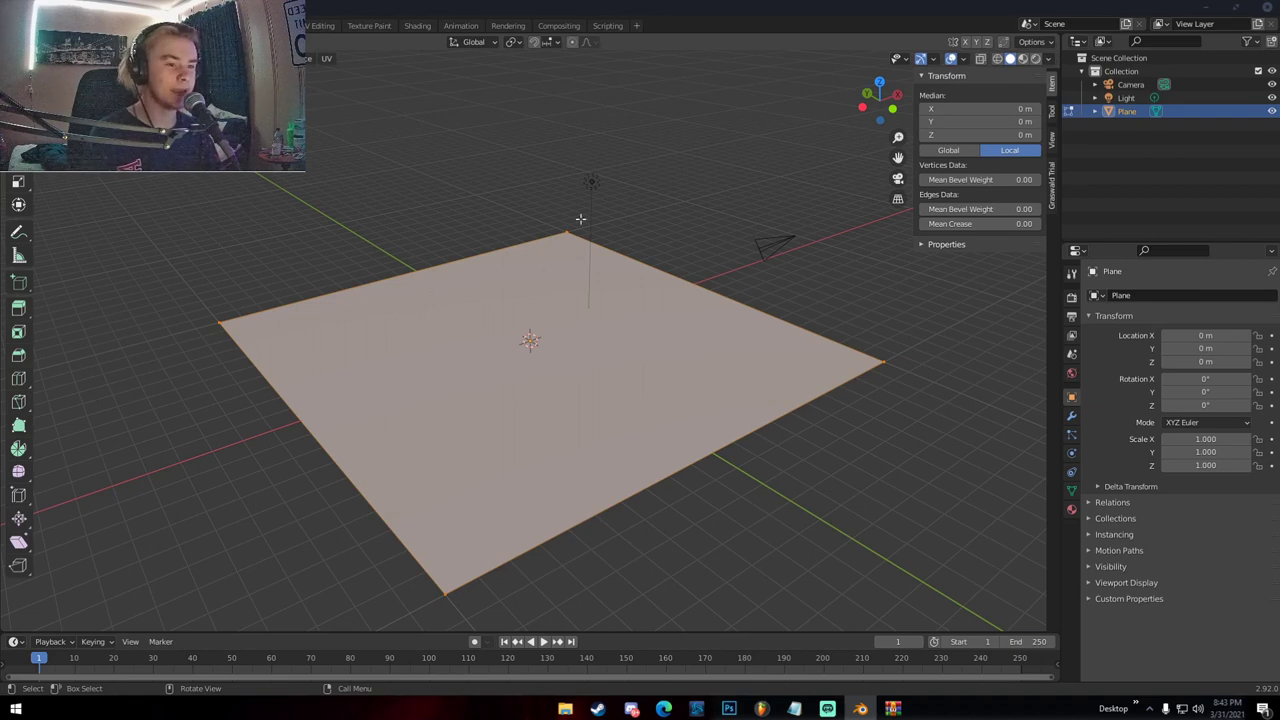
click(222, 323)
click(445, 584)
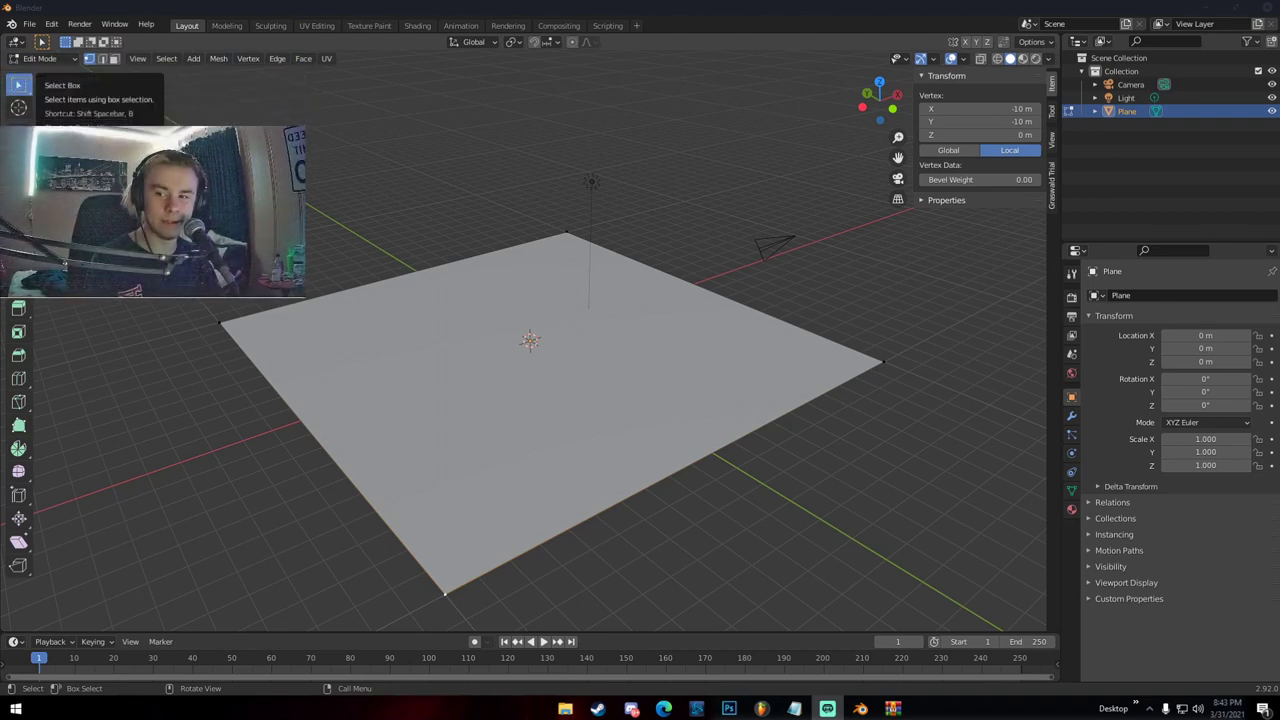
Switch to edge selection and select two adjoining edges of the plane one after the other
click(102, 58)
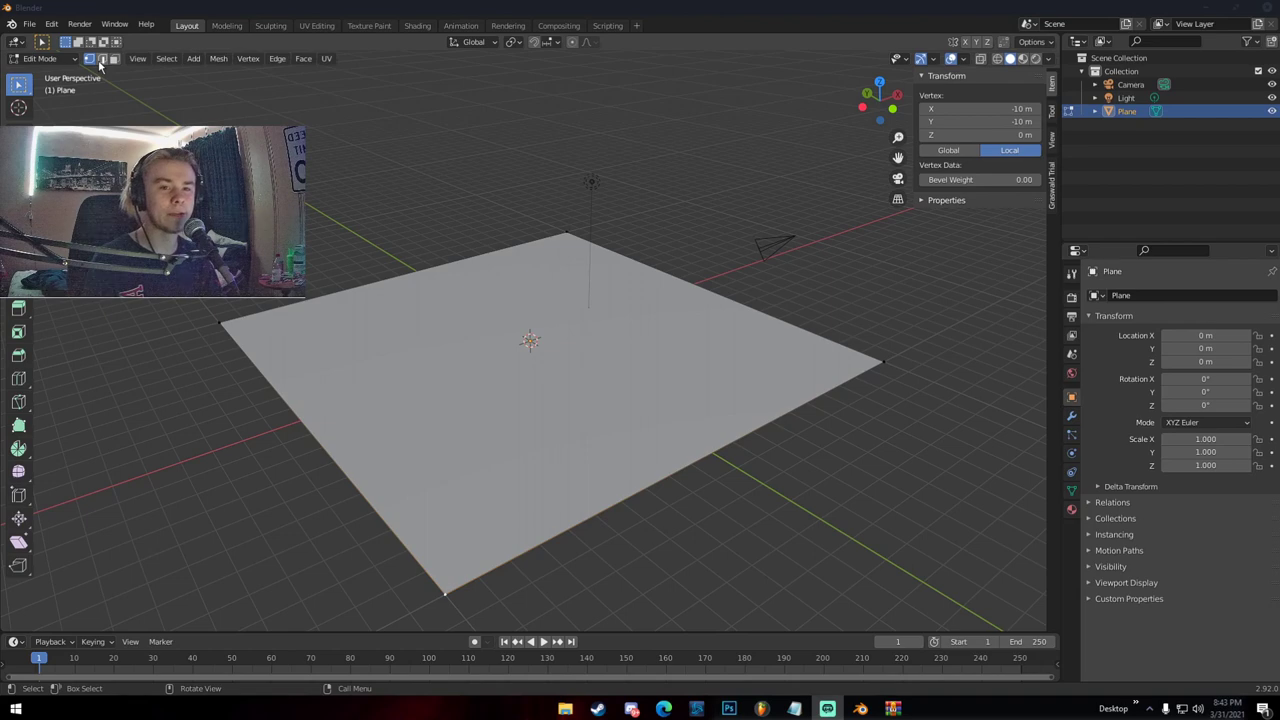
click(258, 368)
middle_drag(258, 368, 262, 385)
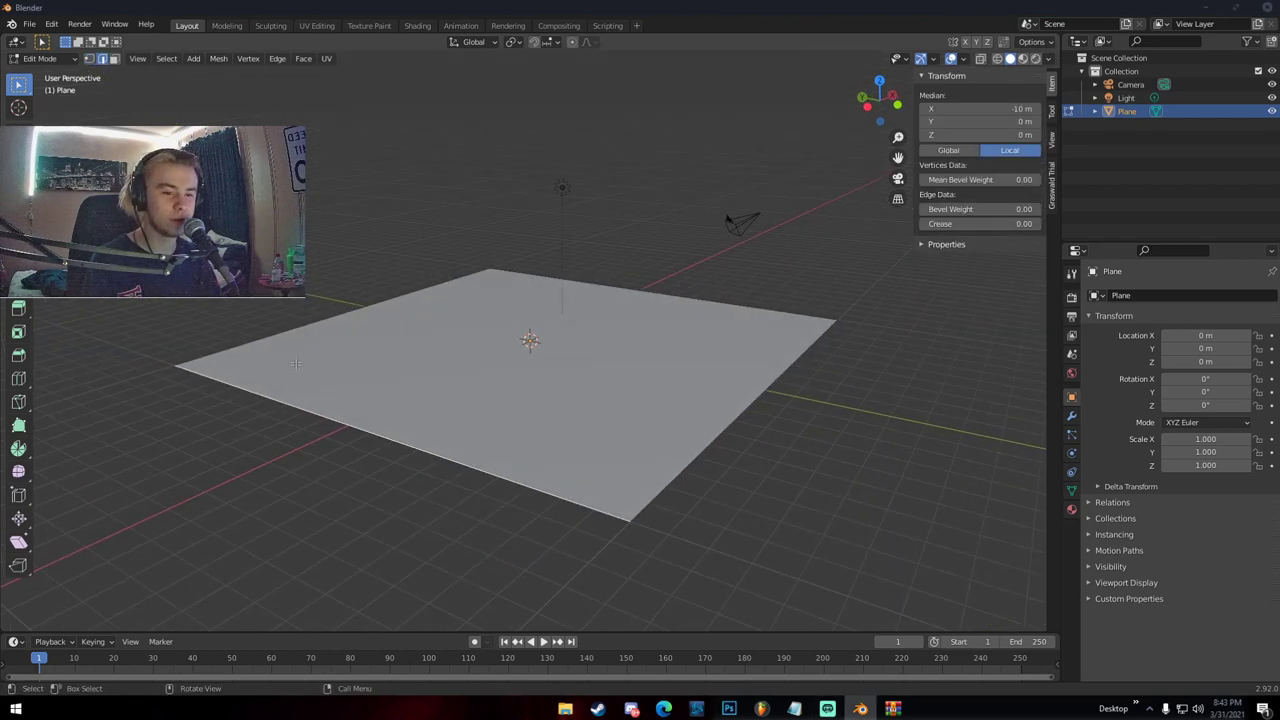
click(714, 460)
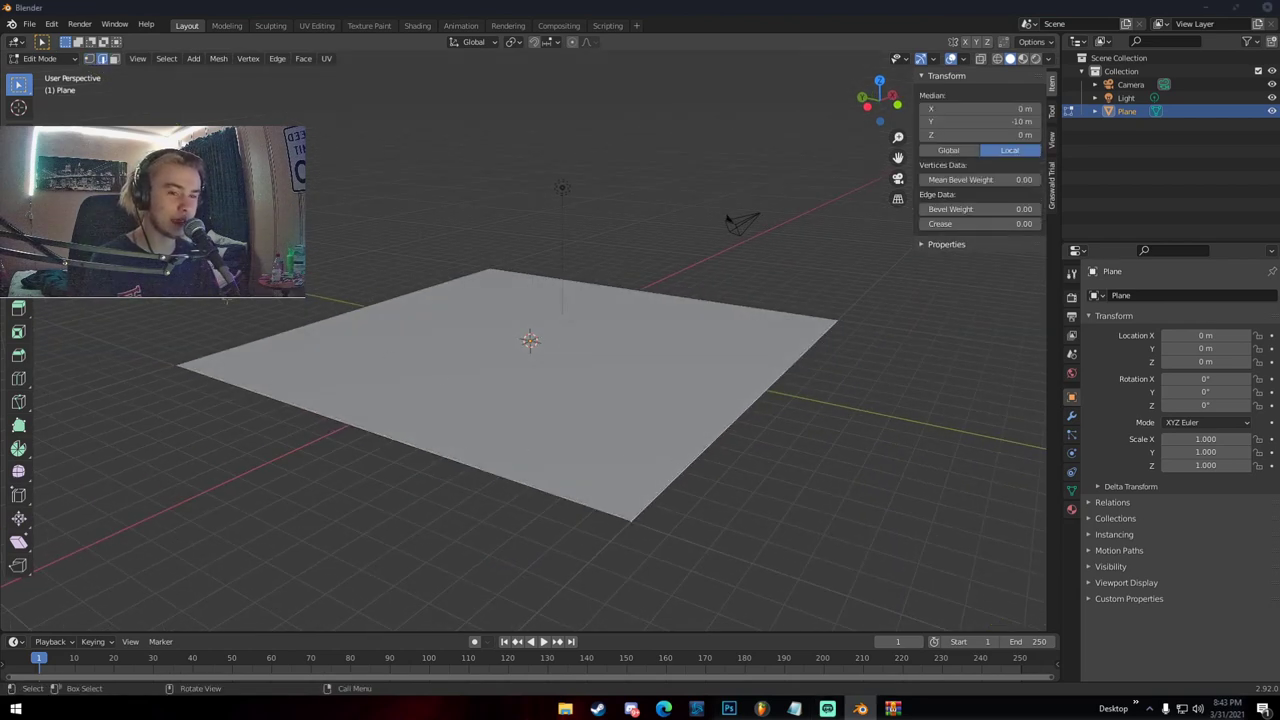
Switch to face selection, select the plane's face and return to vertex selection
click(114, 58)
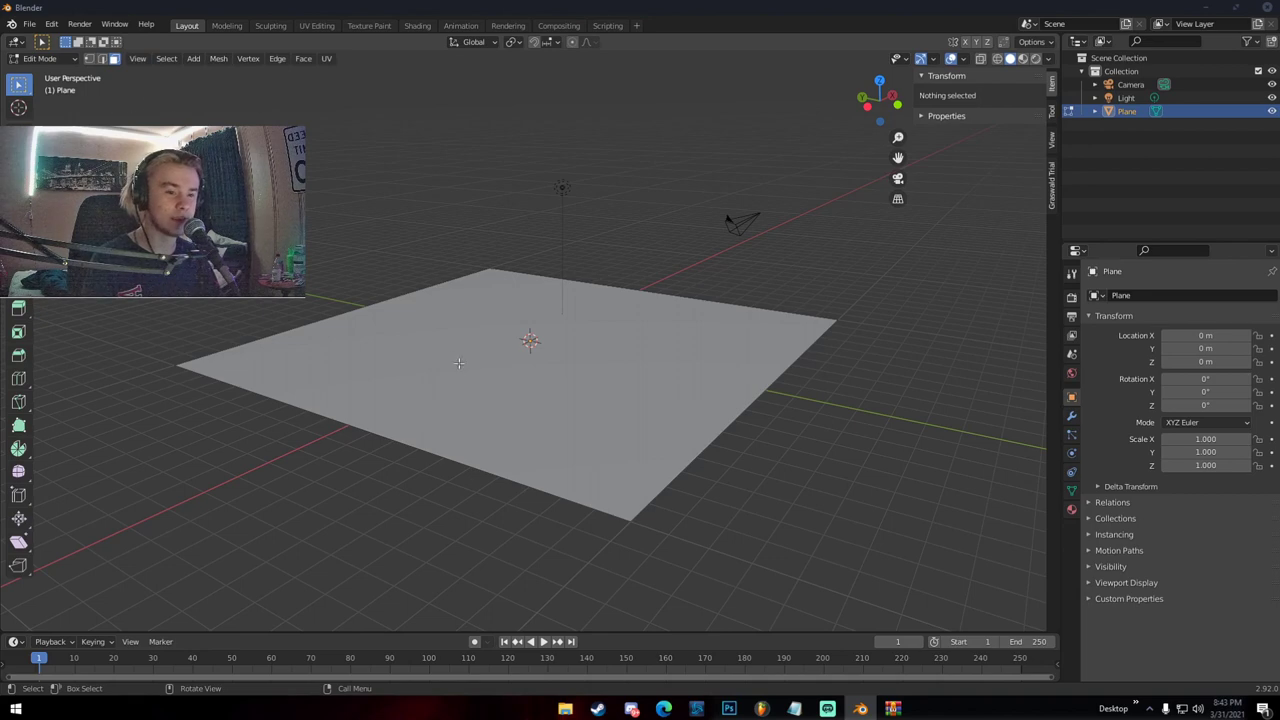
click(459, 364)
middle_drag(459, 364, 448, 375)
click(88, 58)
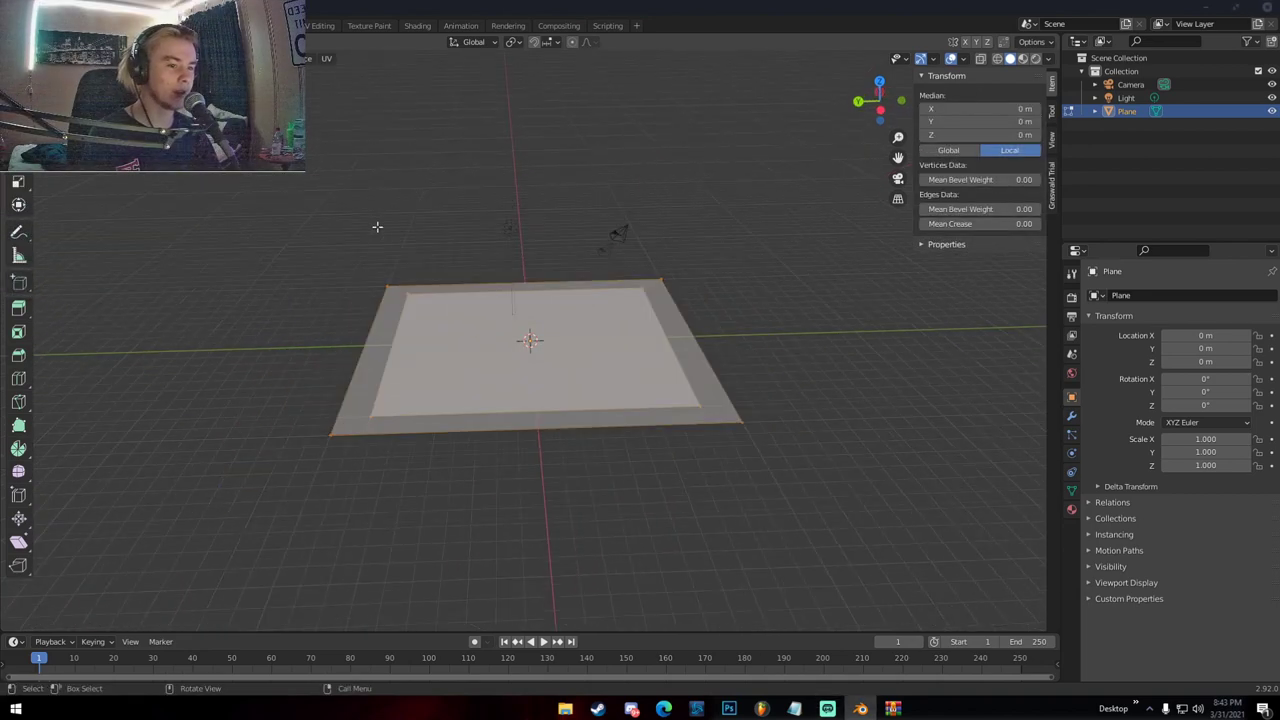
Undo the inset on the plane's face and select all of the plane's geometry
key(ctrl+z)
key(alt+a)
middle_drag(443, 240, 508, 278)
scroll(508, 278, up, 2)
key(a)
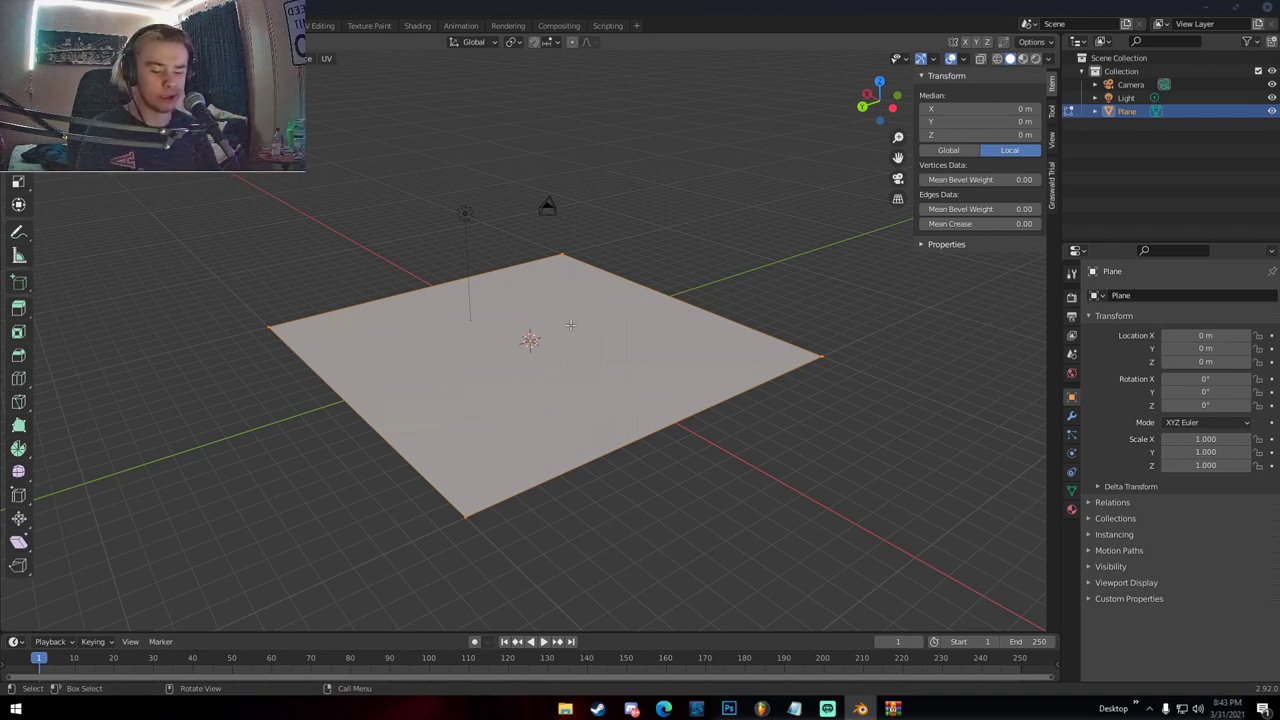
Look over the UV mapping options for the fully selected plane, including Mark Seam, and return to Object Mode
key(u)
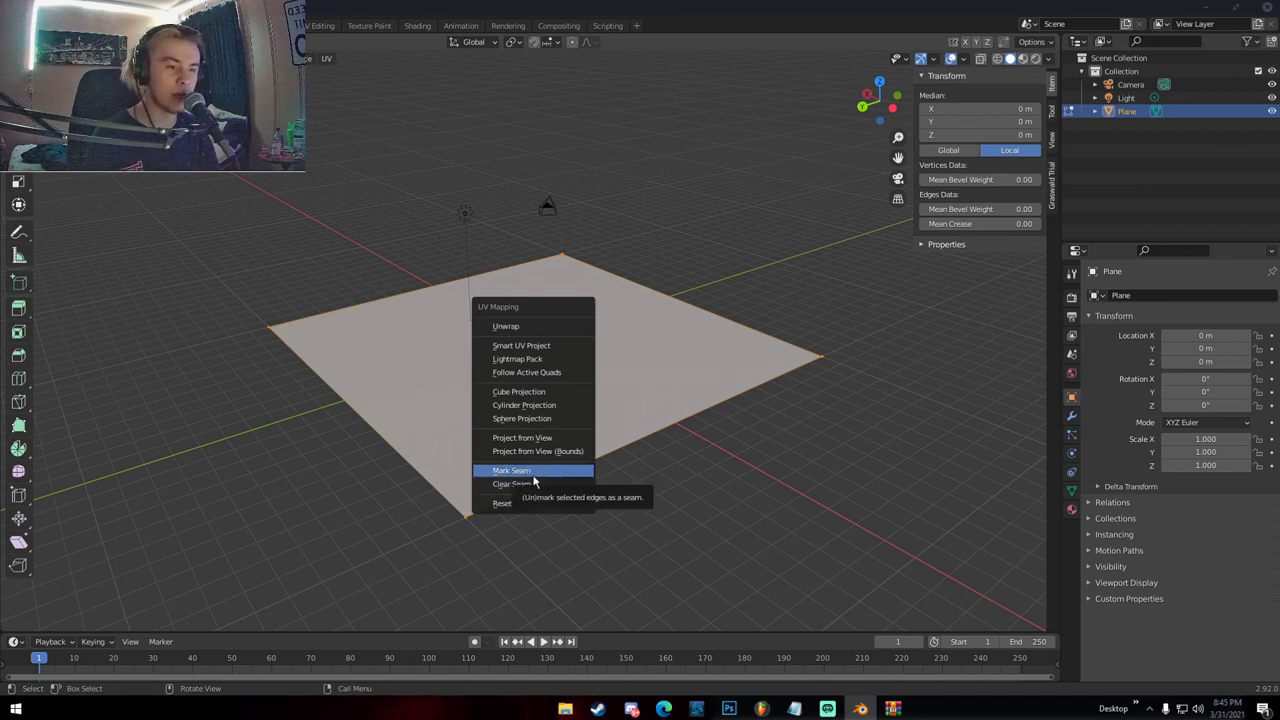
click(533, 474)
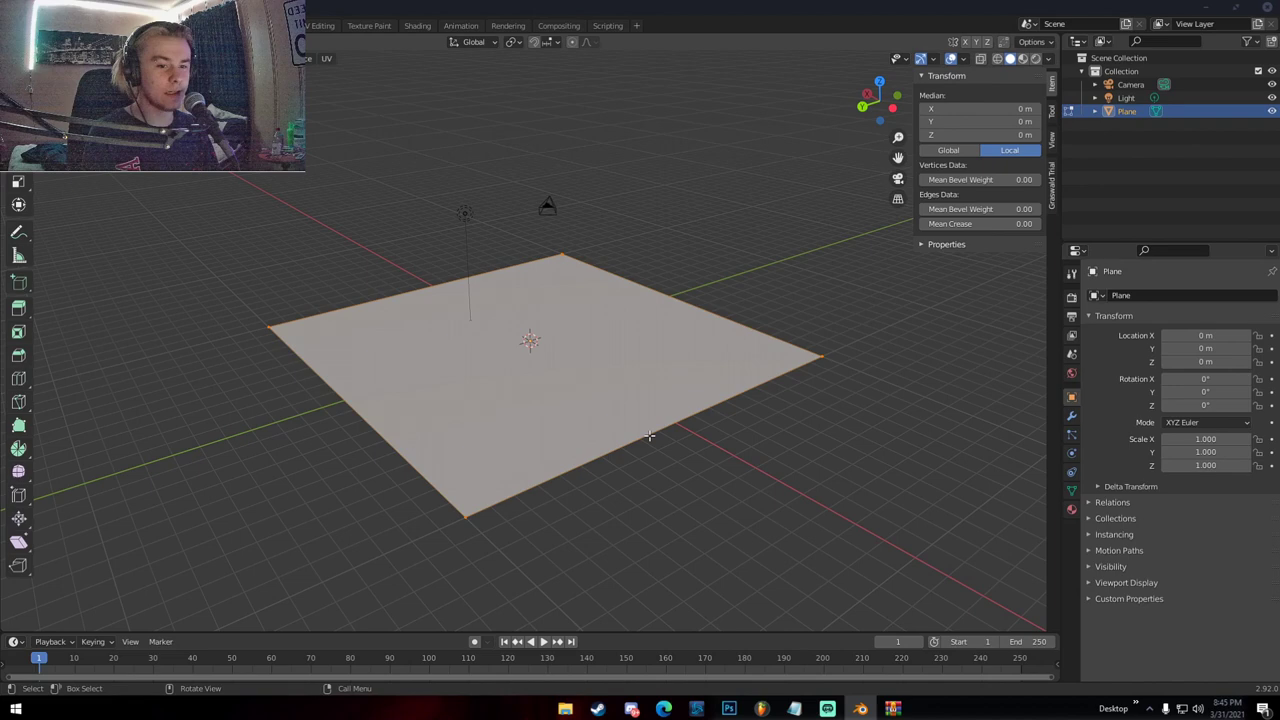
key(Tab)
middle_drag(575, 396, 622, 390)
scroll(531, 442, up, 4)
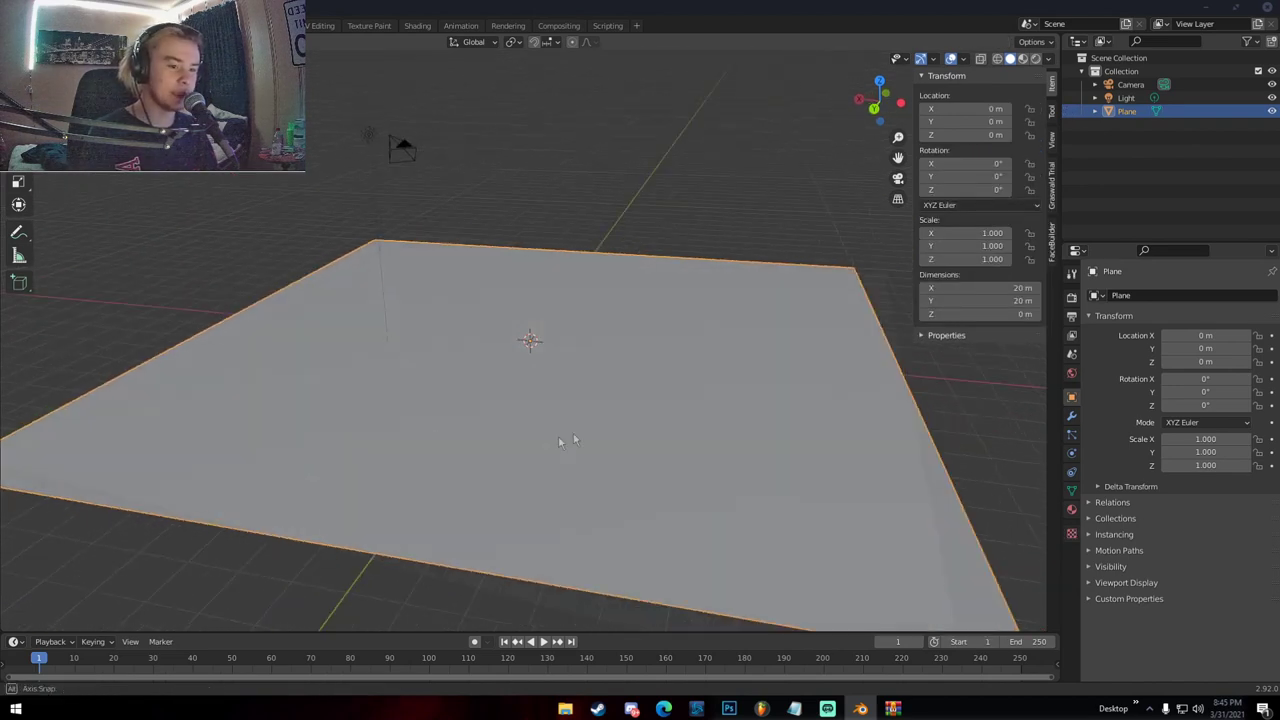
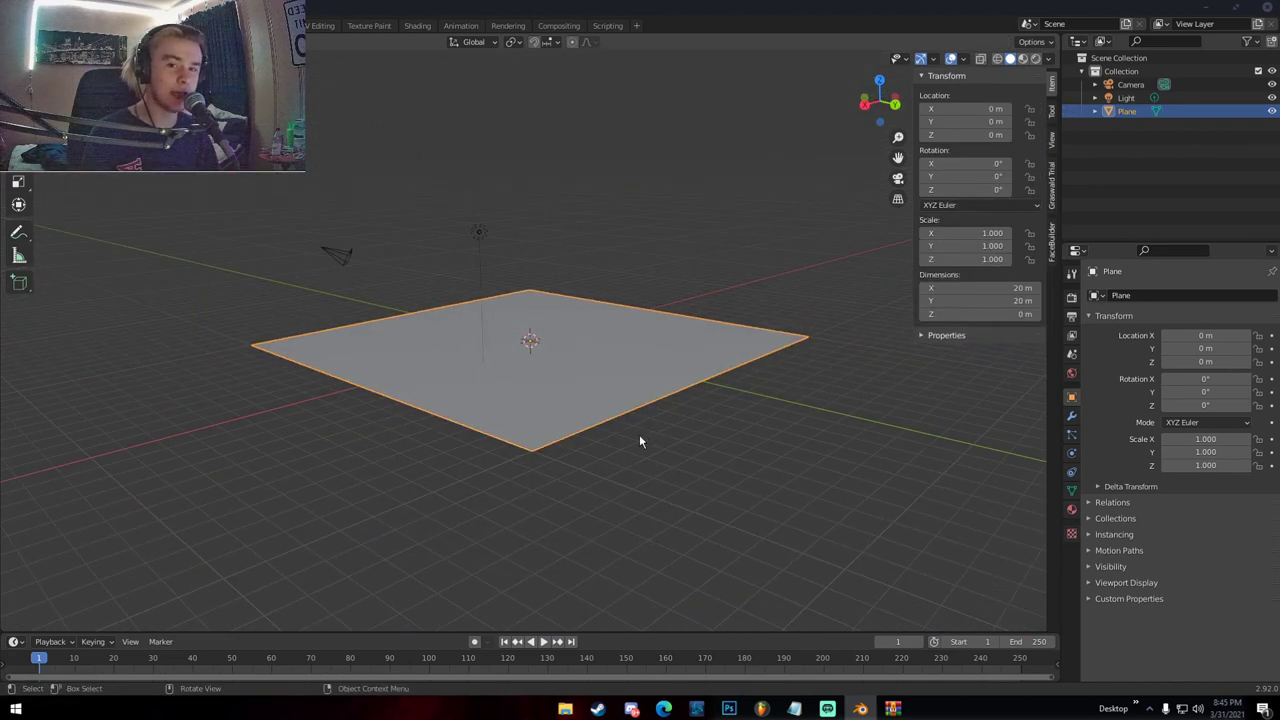
middle_drag(639, 434, 591, 480)
scroll(465, 417, up, 5)
middle_drag(465, 417, 521, 419)
scroll(521, 419, down, 5)
Unwrap the plane's UVs with the standard Unwrap method in Edit Mode and return to Object Mode
key(Tab)
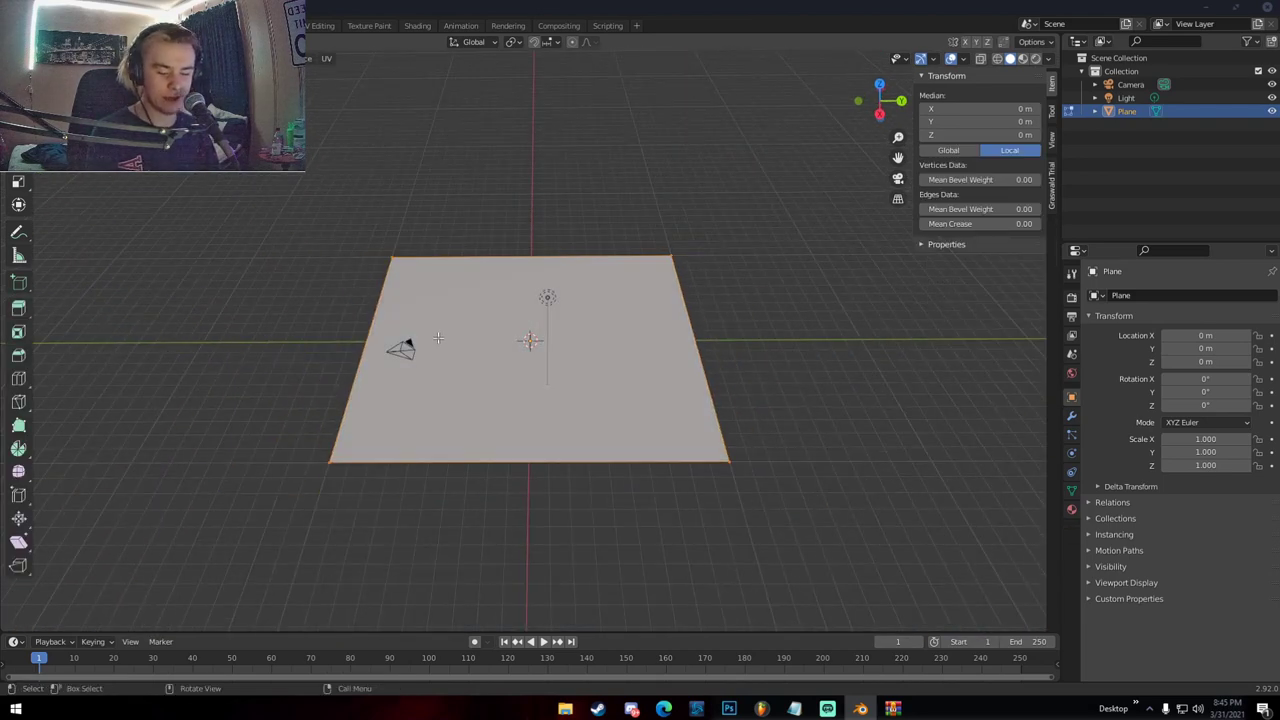
key(u)
click(408, 340)
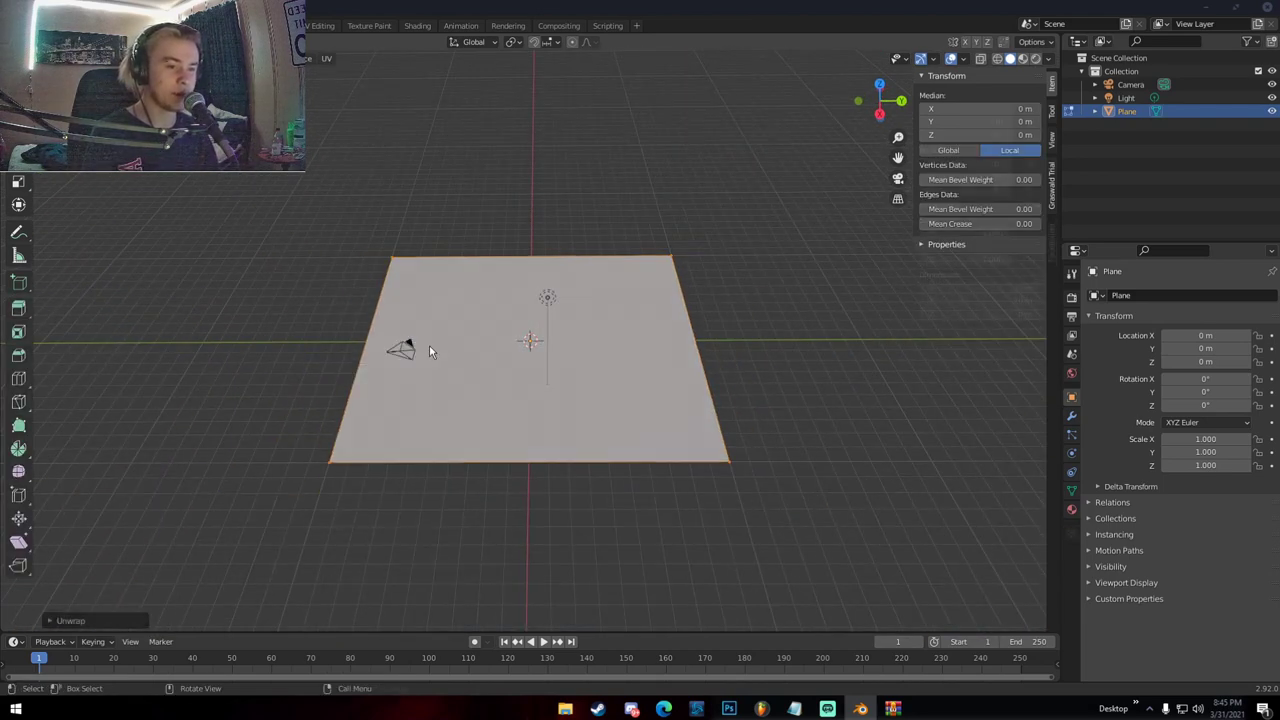
key(Tab)
middle_drag(429, 344, 408, 326)
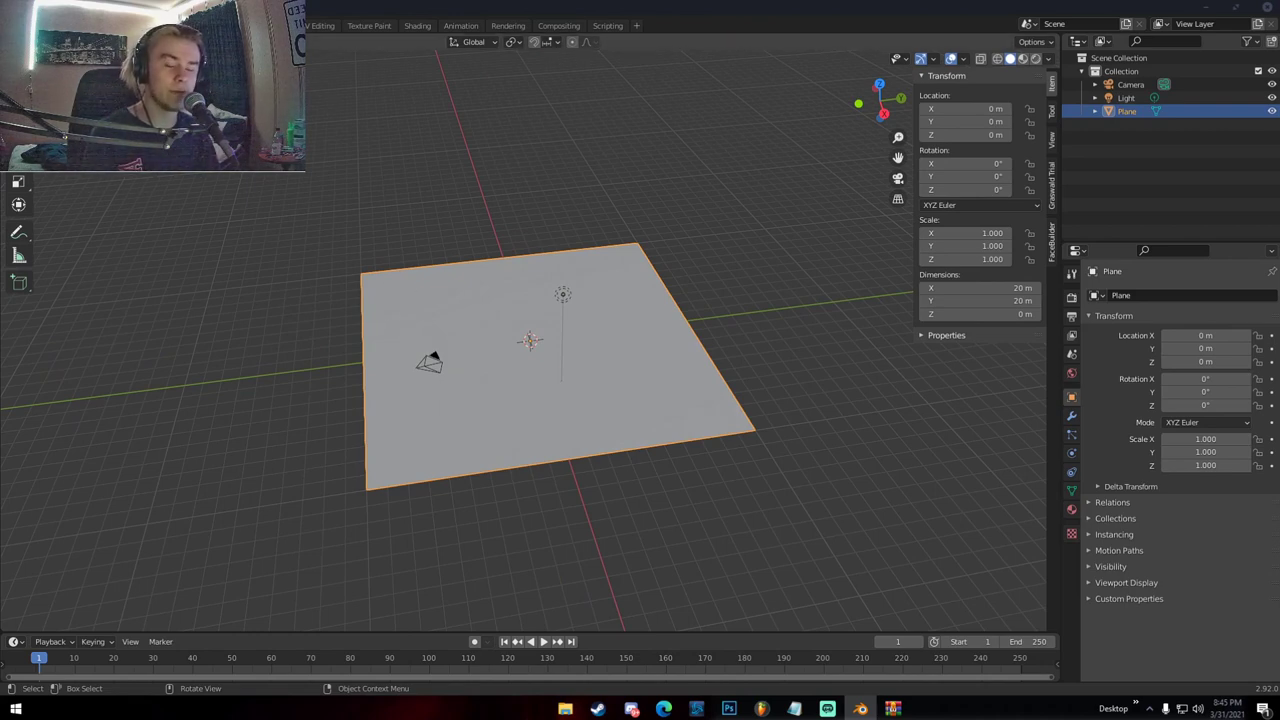
Enter Edit Mode on the plane, subdivide its whole surface once and clear the selection
key(Tab)
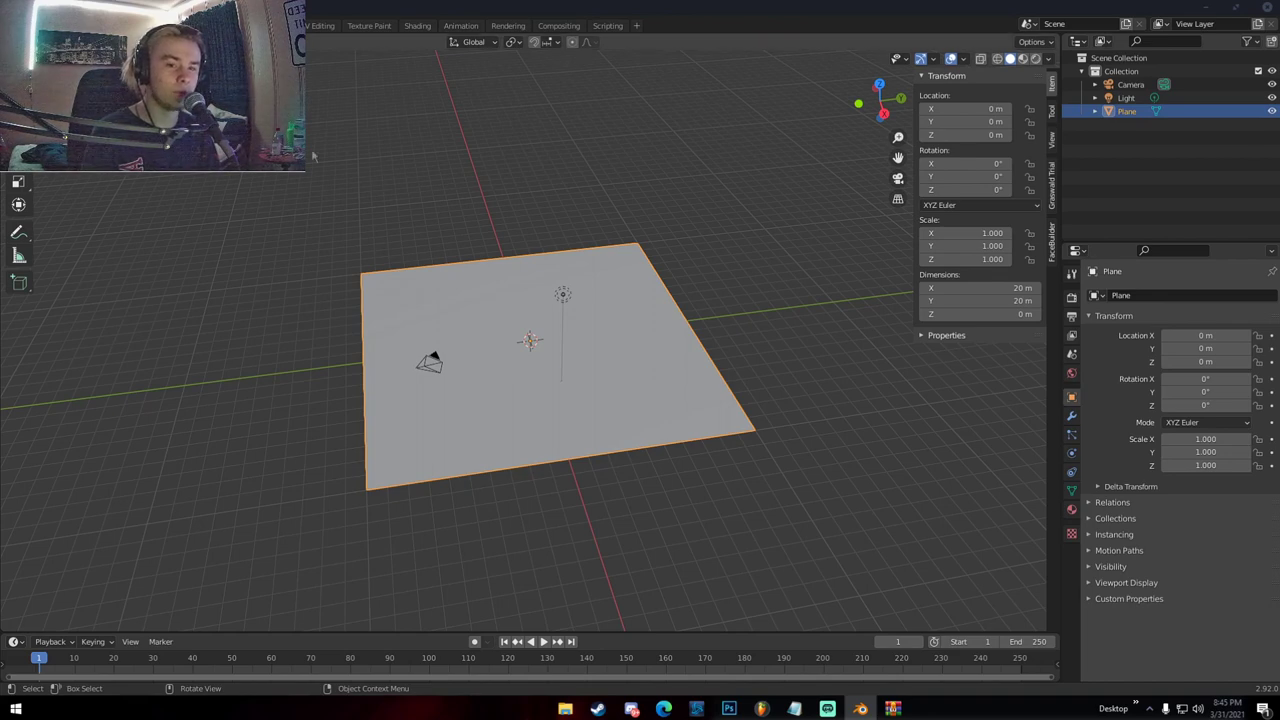
middle_drag(561, 327, 410, 265)
scroll(410, 265, up, 4)
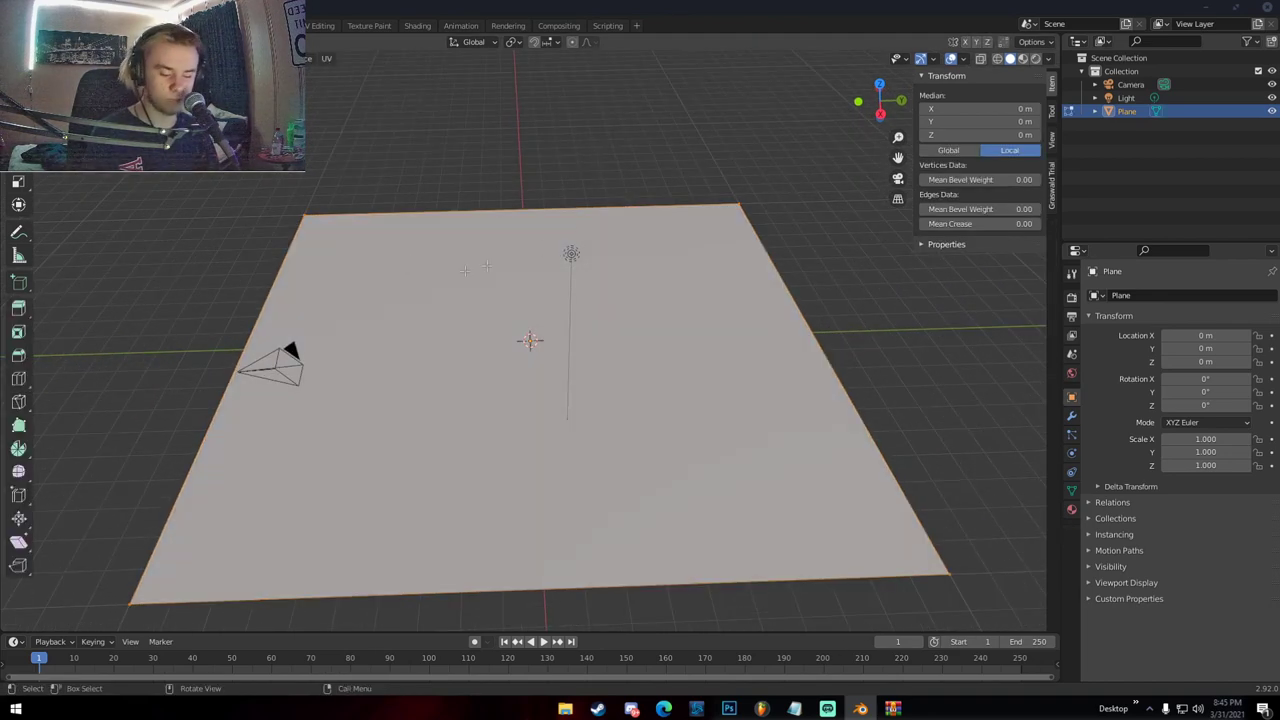
right_click(416, 298)
click(342, 296)
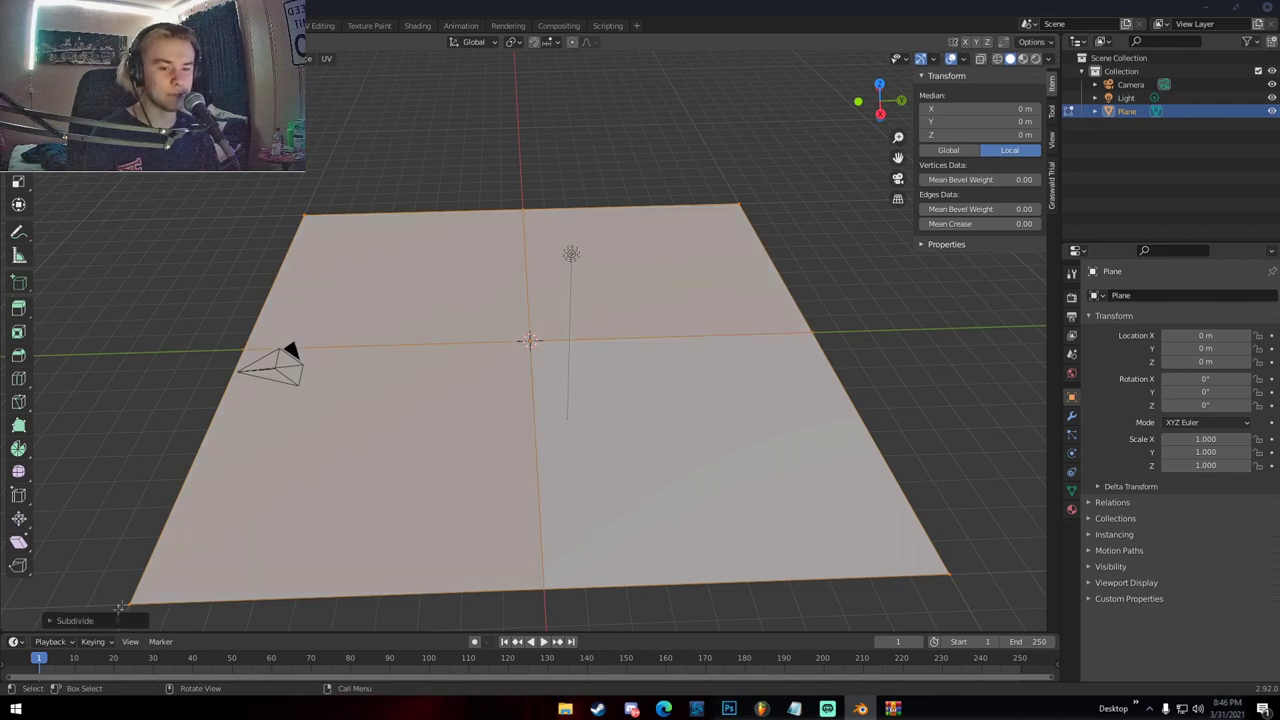
click(94, 620)
key(alt+a)
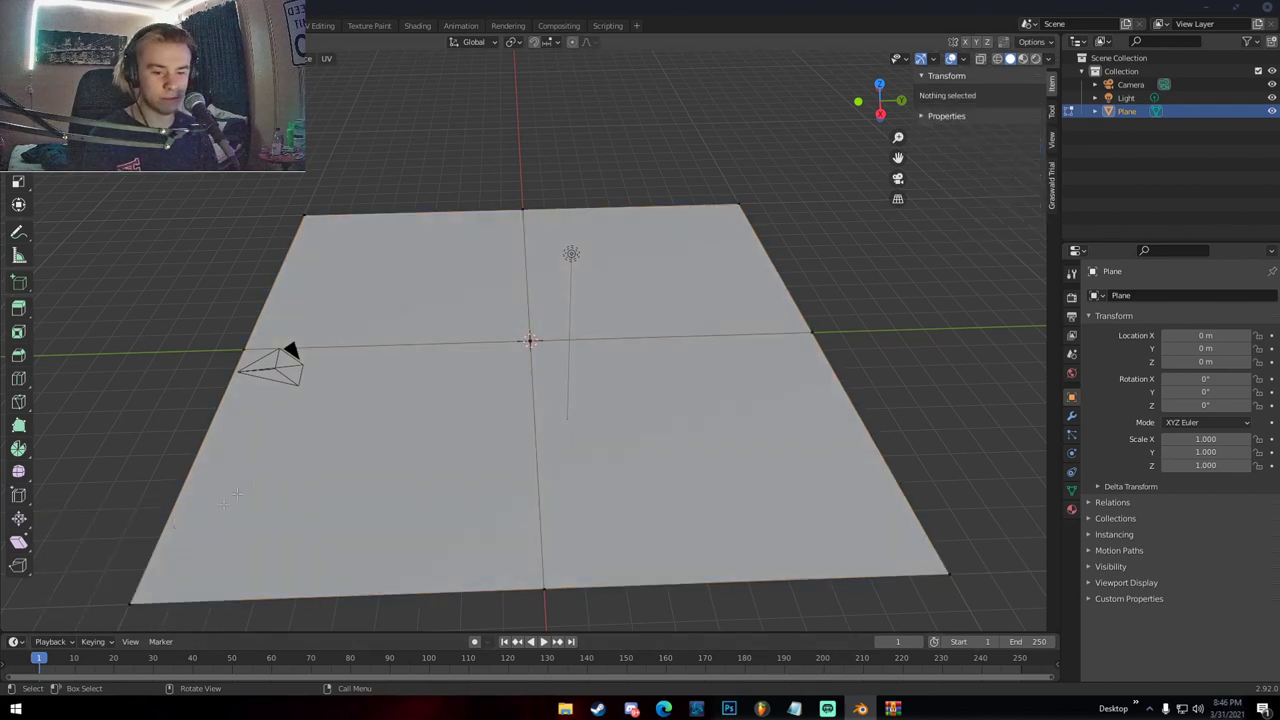
Subdivide the entire plane with 65 cuts and return to Object Mode
key(a)
right_click(490, 355)
right_click(500, 286)
click(500, 286)
click(179, 527)
text(65)
key(Return)
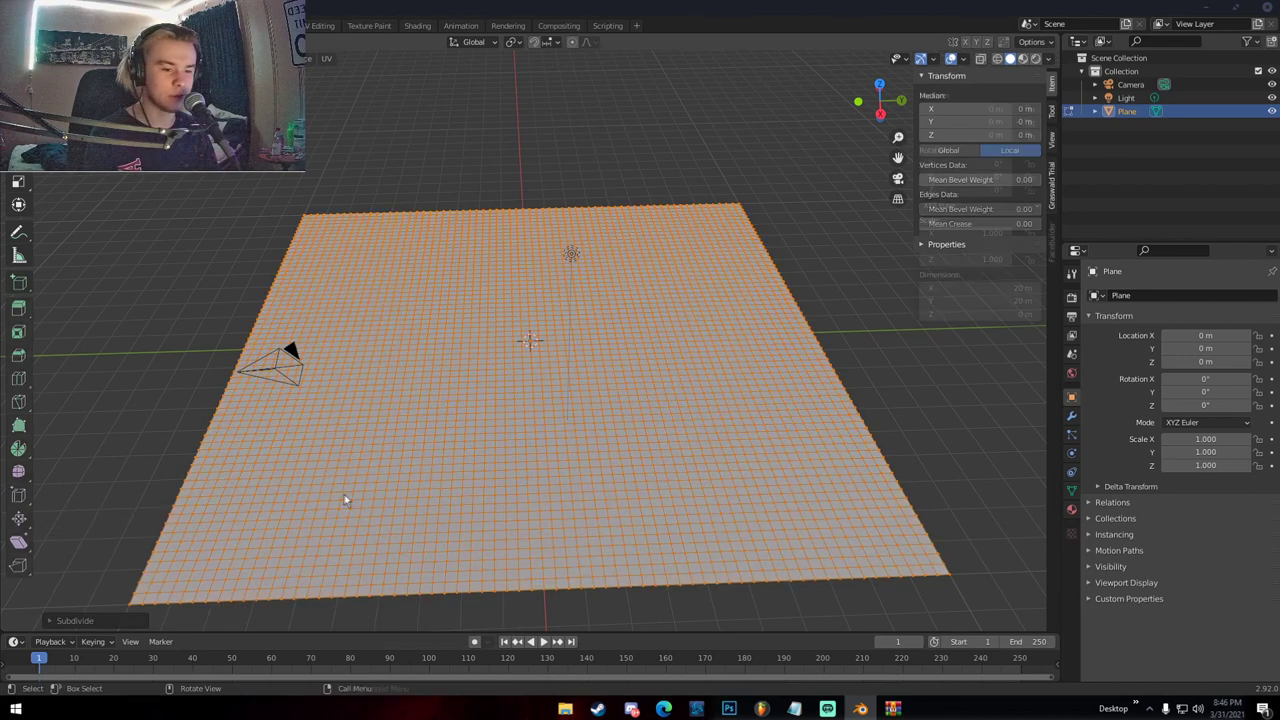
key(Tab)
middle_drag(343, 500, 416, 489)
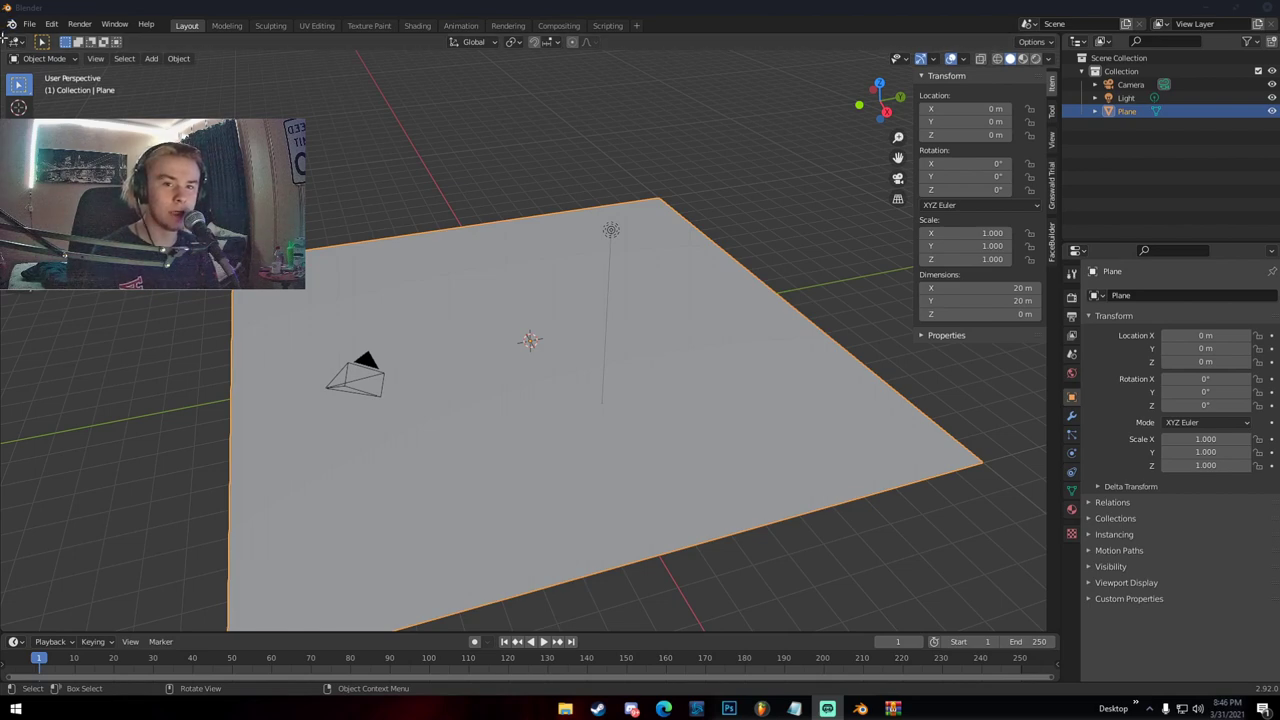
Split the 3D viewport into two side-by-side areas and turn the new area into a Shader Editor without its sidebar
drag(6, 40, 435, 80)
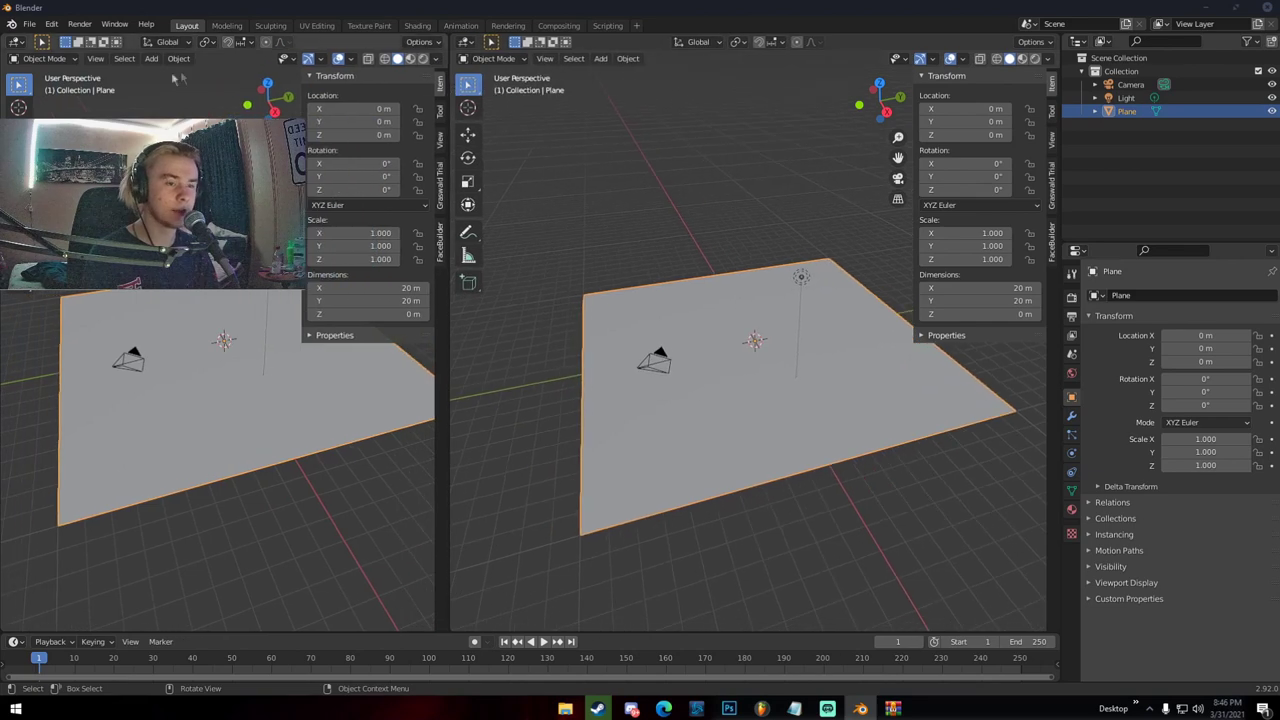
click(17, 48)
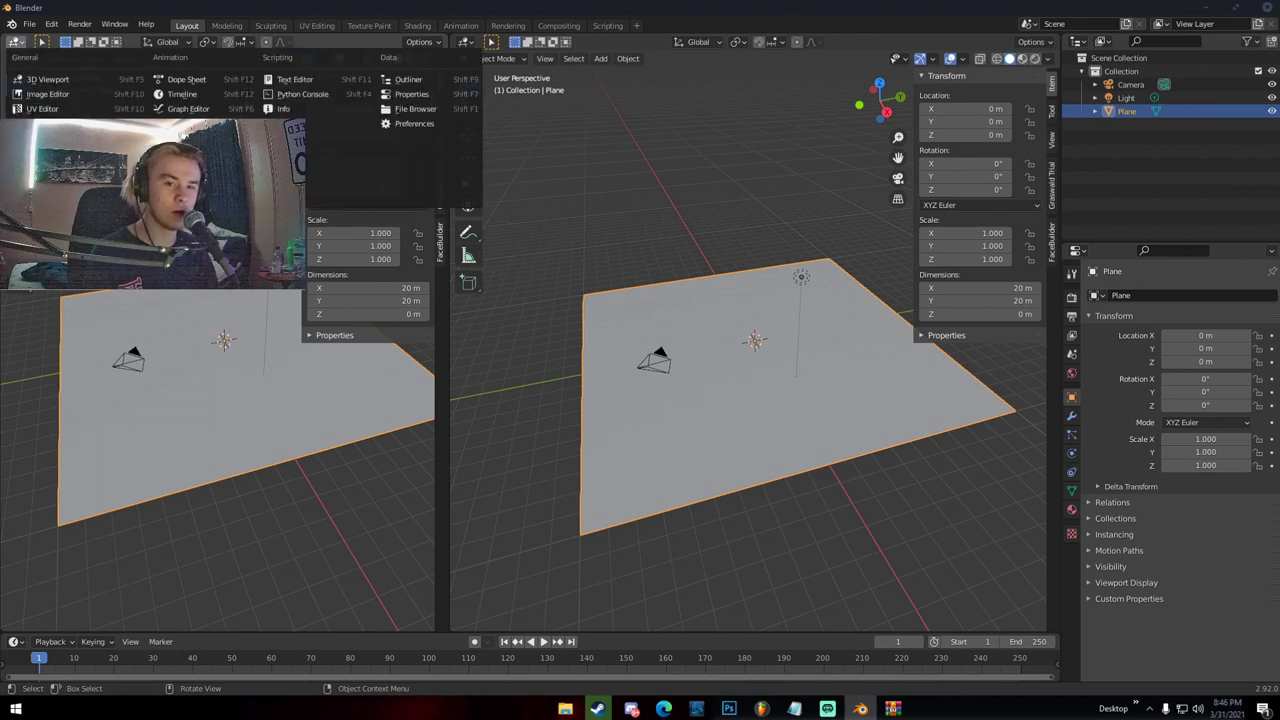
click(50, 118)
key(n)
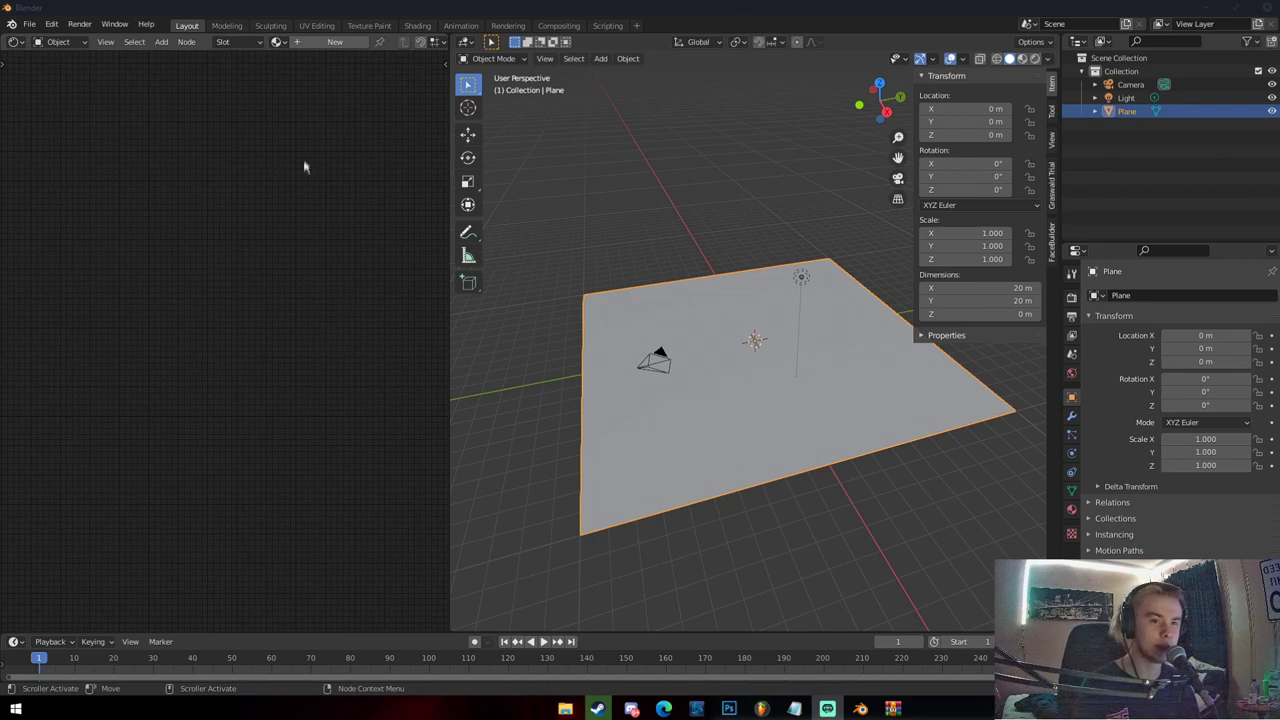
Create a new node-based material for the plane and frame its nodes closely in the Shader Editor
click(333, 42)
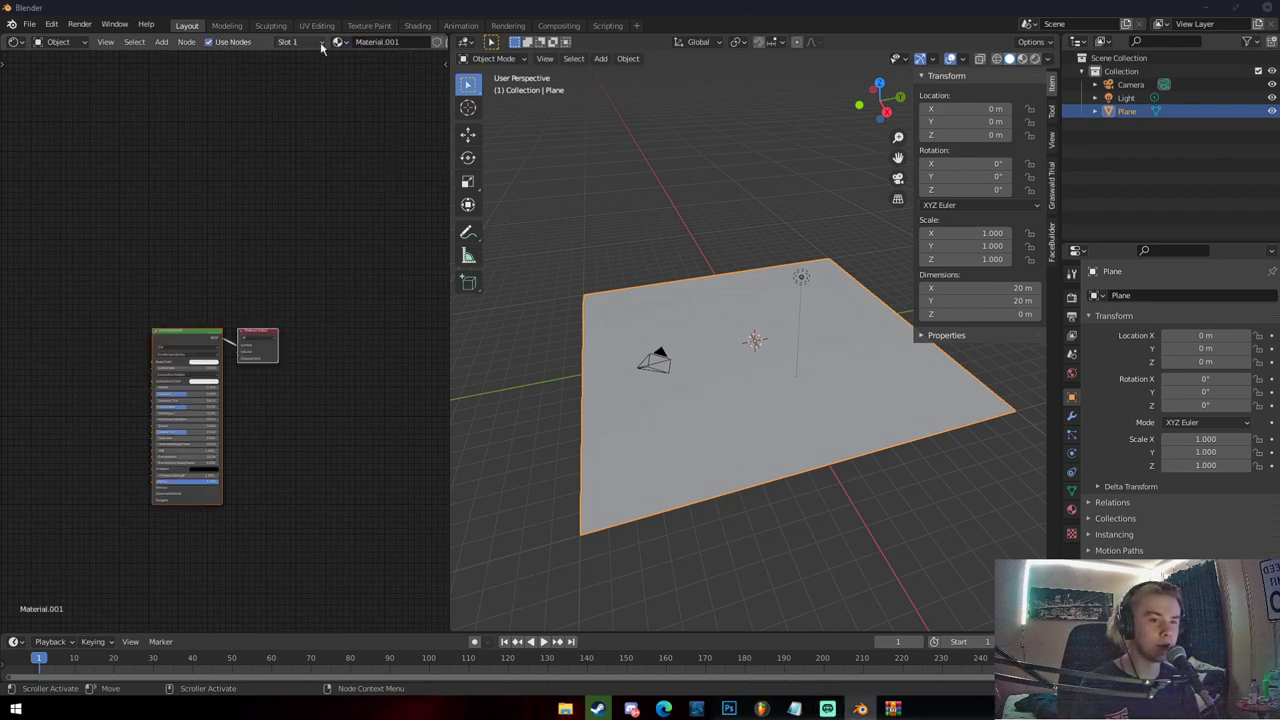
middle_drag(200, 300, 275, 285)
scroll(275, 290, up, 3)
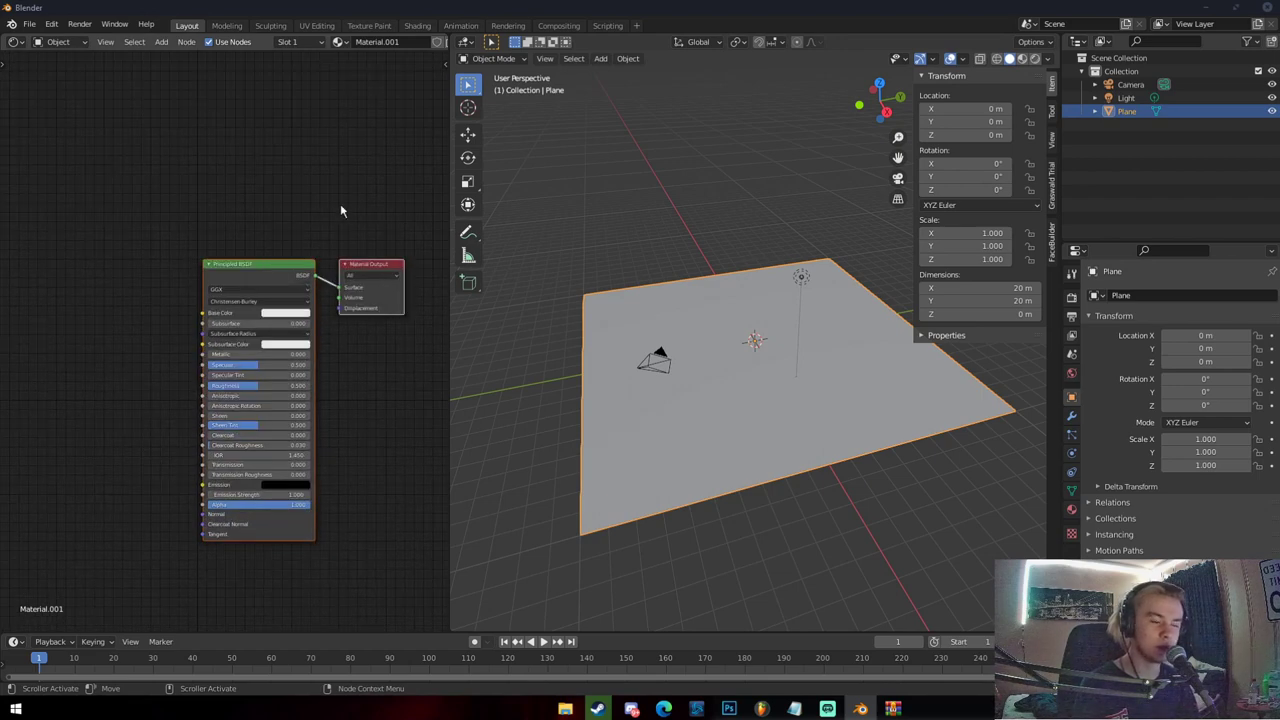
Move the Principled BSDF node slightly upward, keeping it just in front of the Material Output node
scroll(290, 235, up, 2)
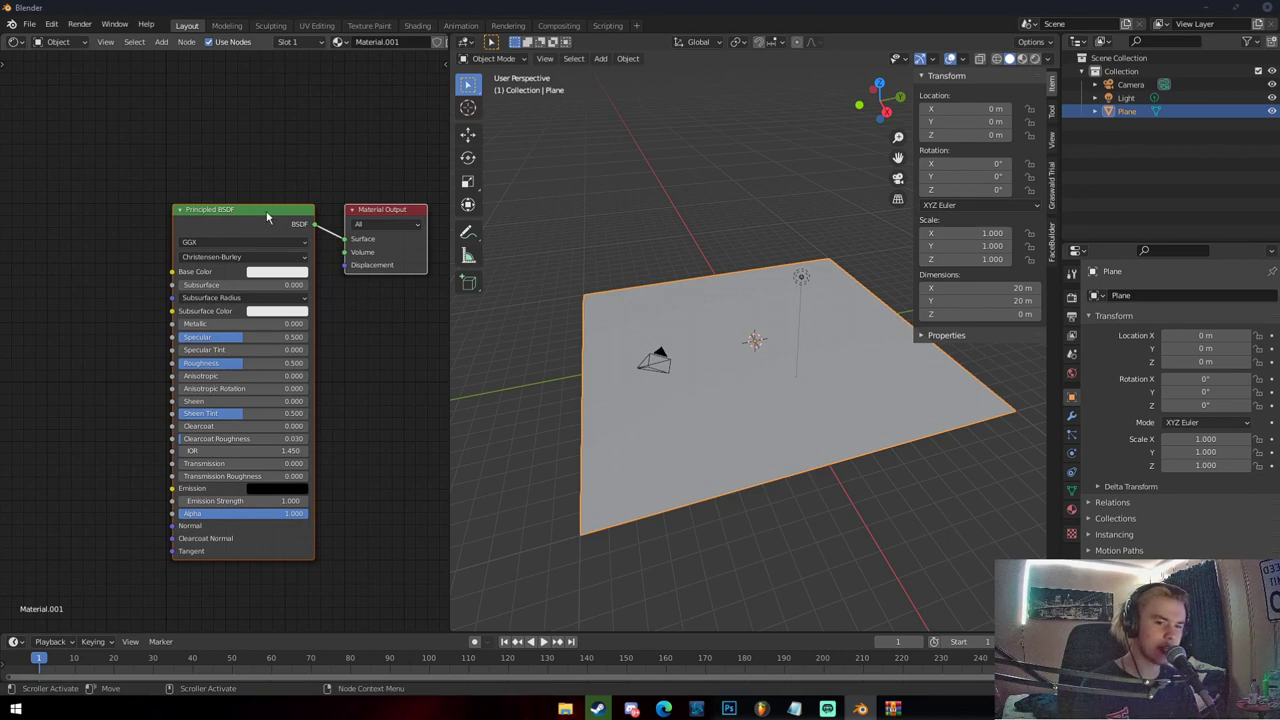
mouse_move(236, 208)
mouse_down()
mouse_move(137, 199)
mouse_move(218, 205)
mouse_move(214, 216)
mouse_up()
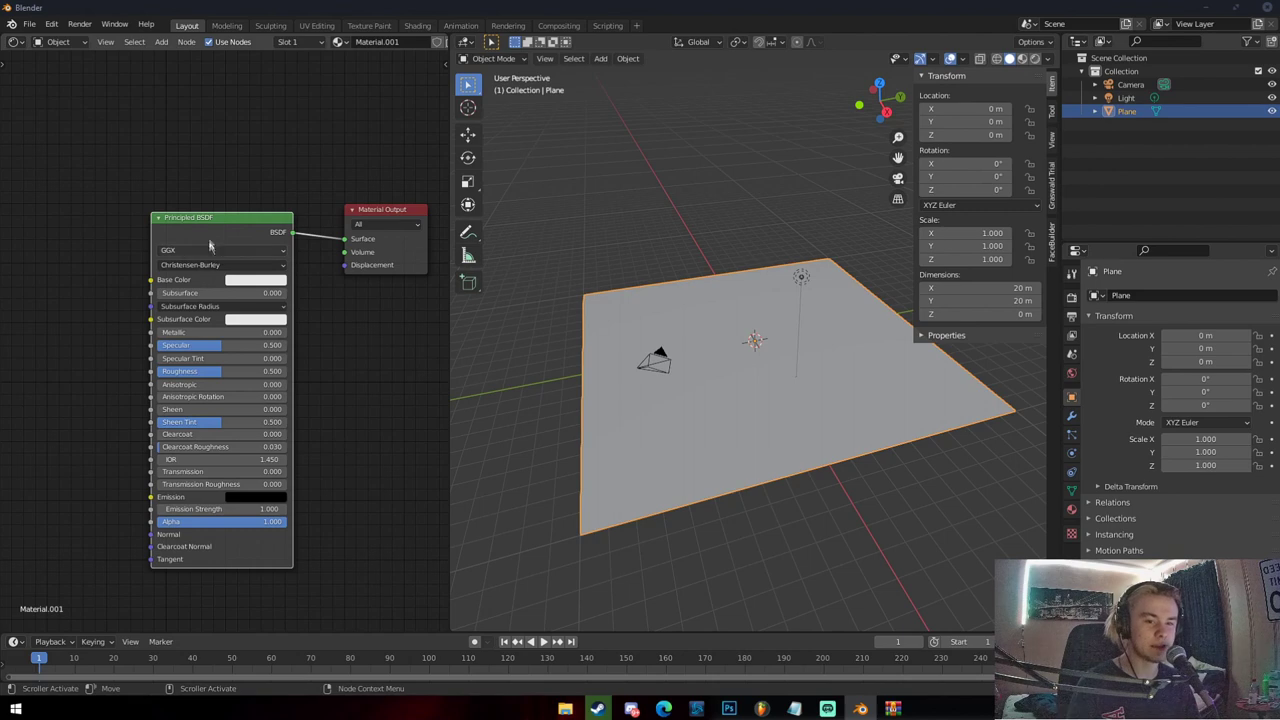
drag(213, 222, 234, 203)
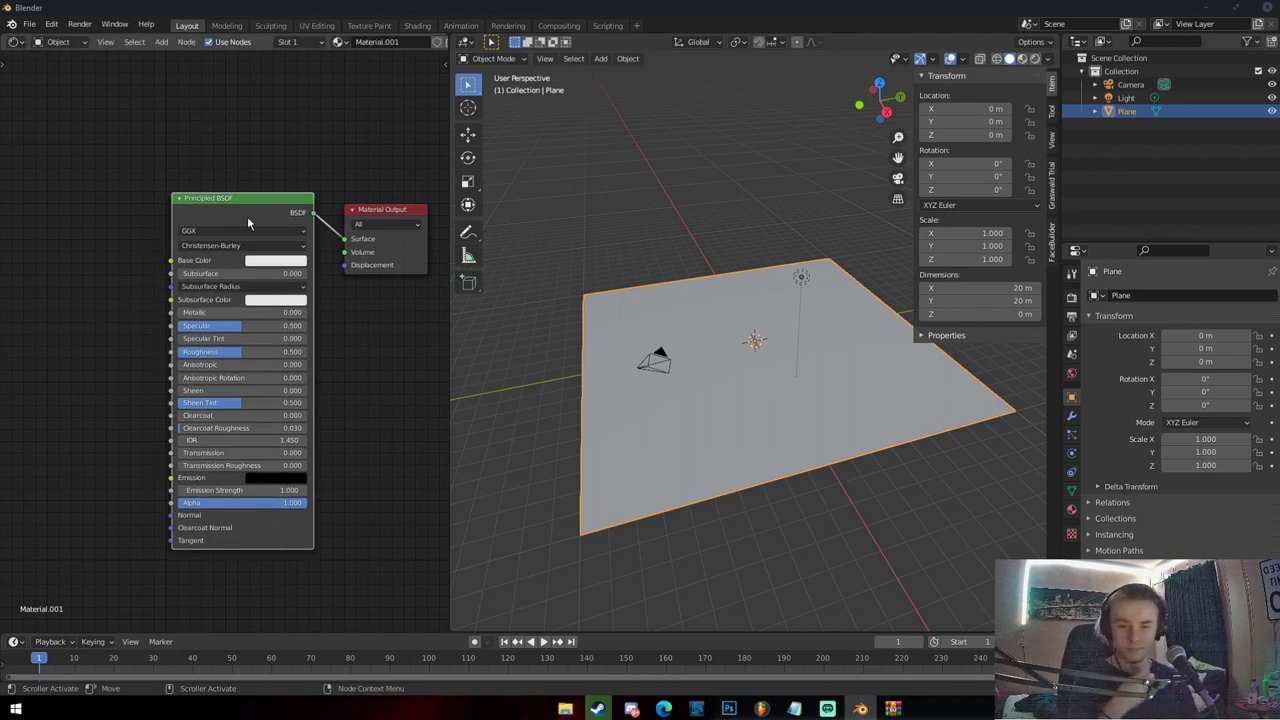
scroll(247, 216, down, 3)
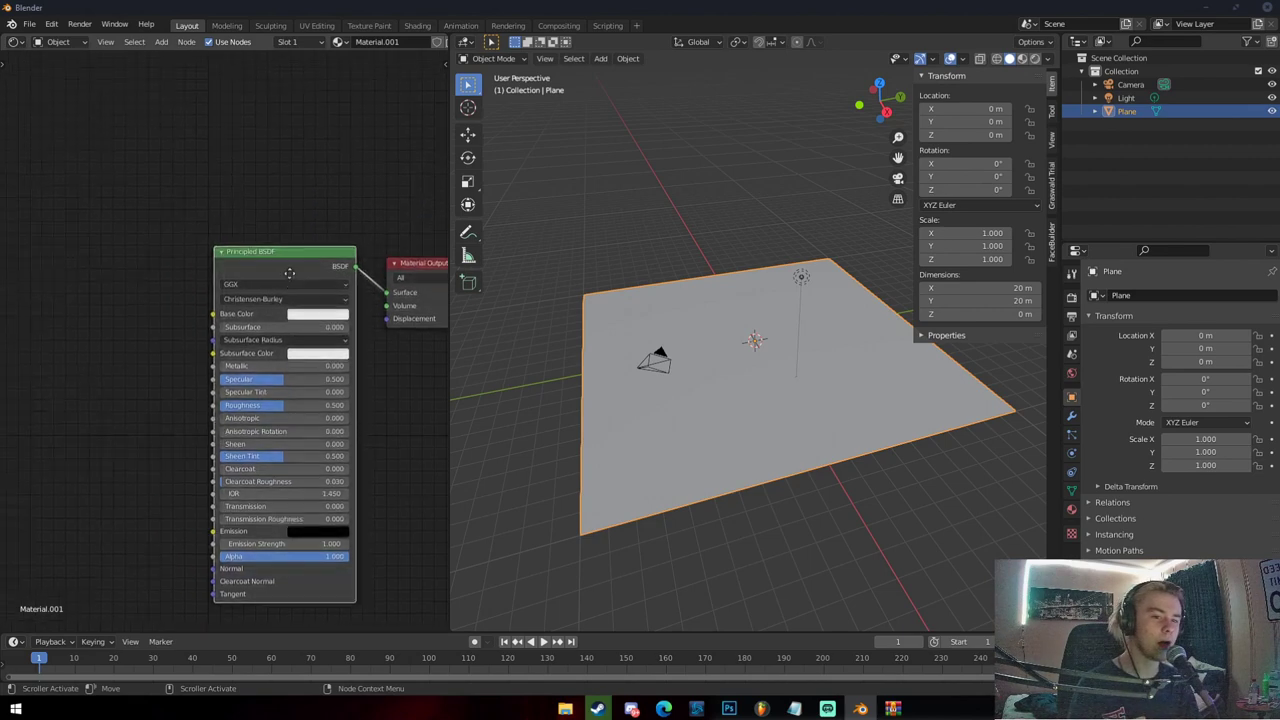
middle_drag(271, 272, 275, 266)
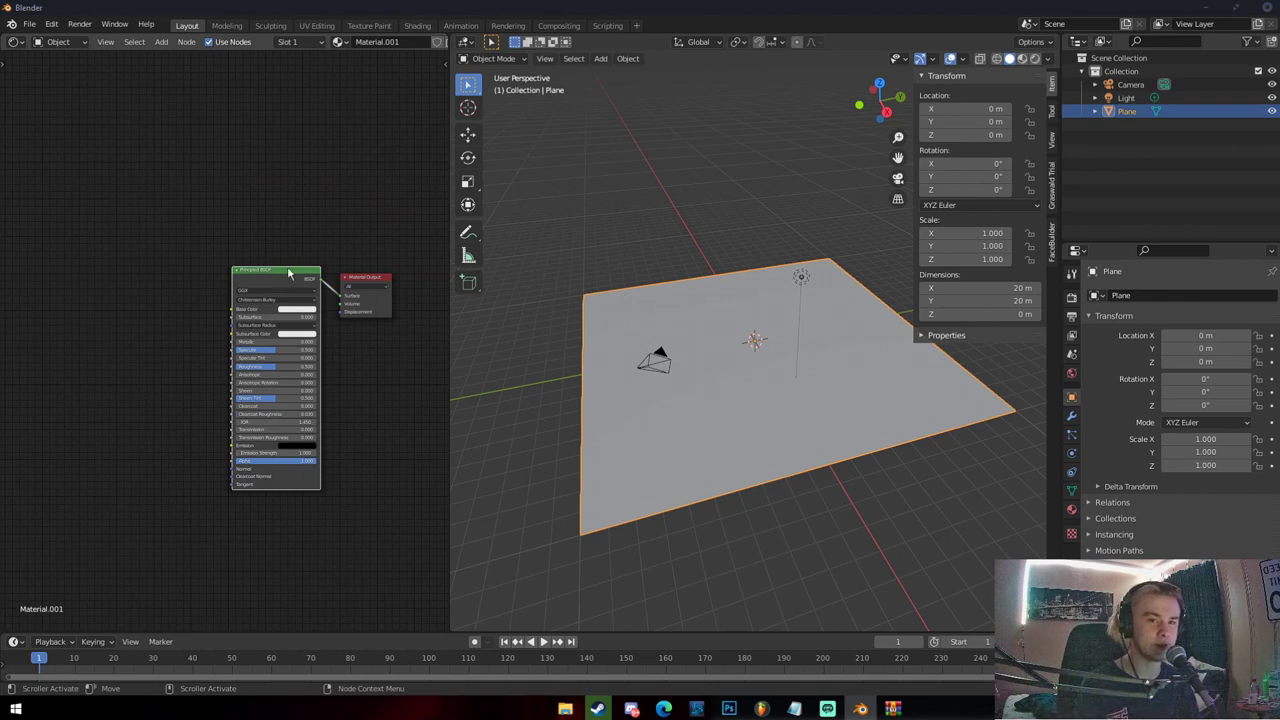
click(52, 26)
click(52, 26)
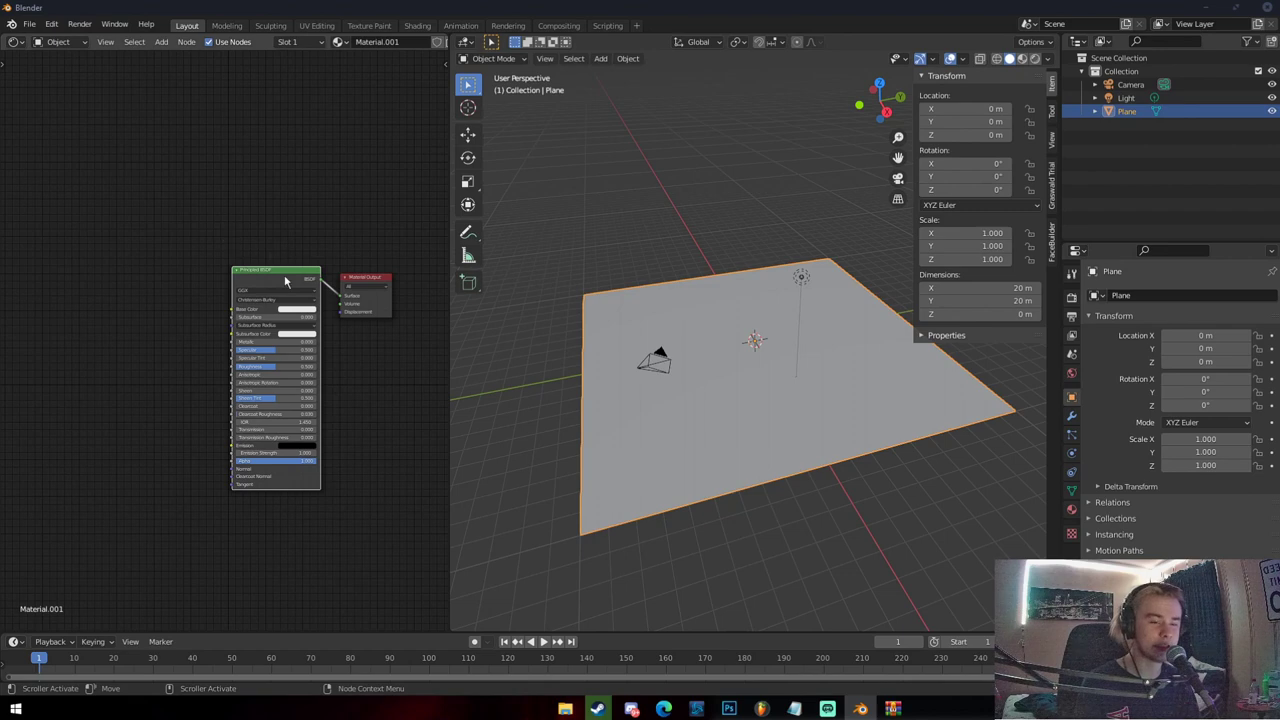
click(52, 27)
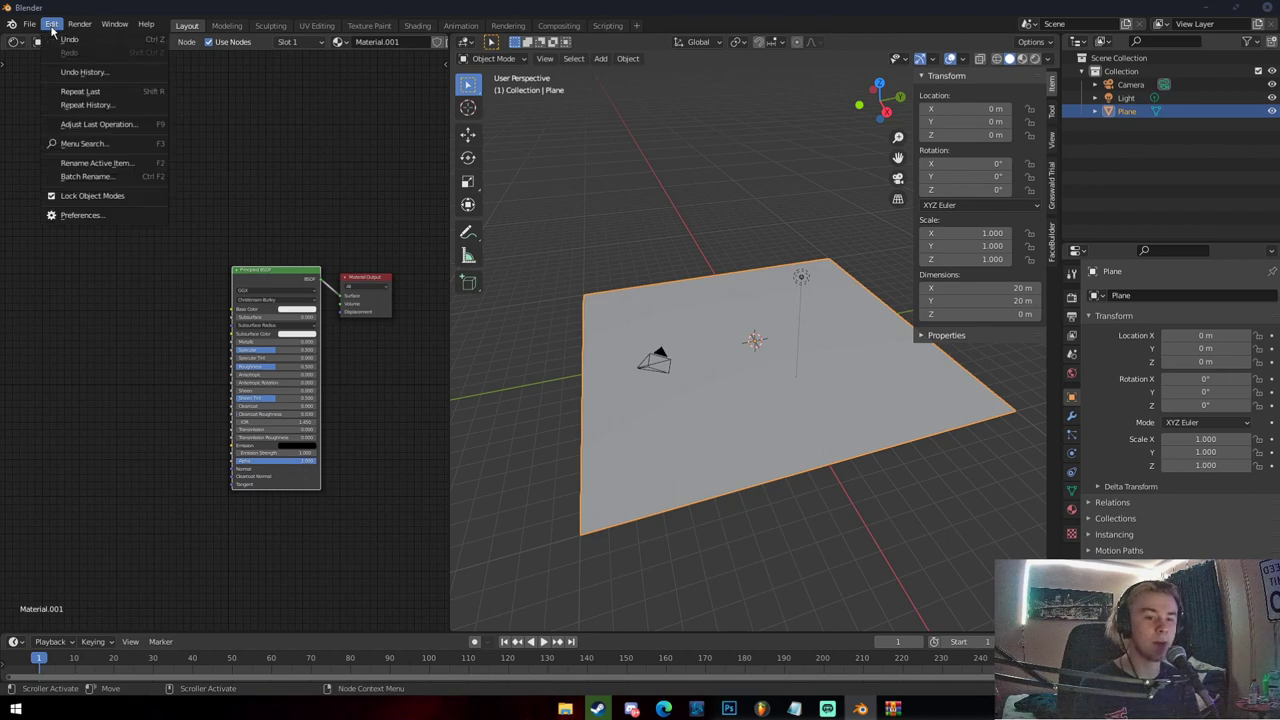
click(80, 215)
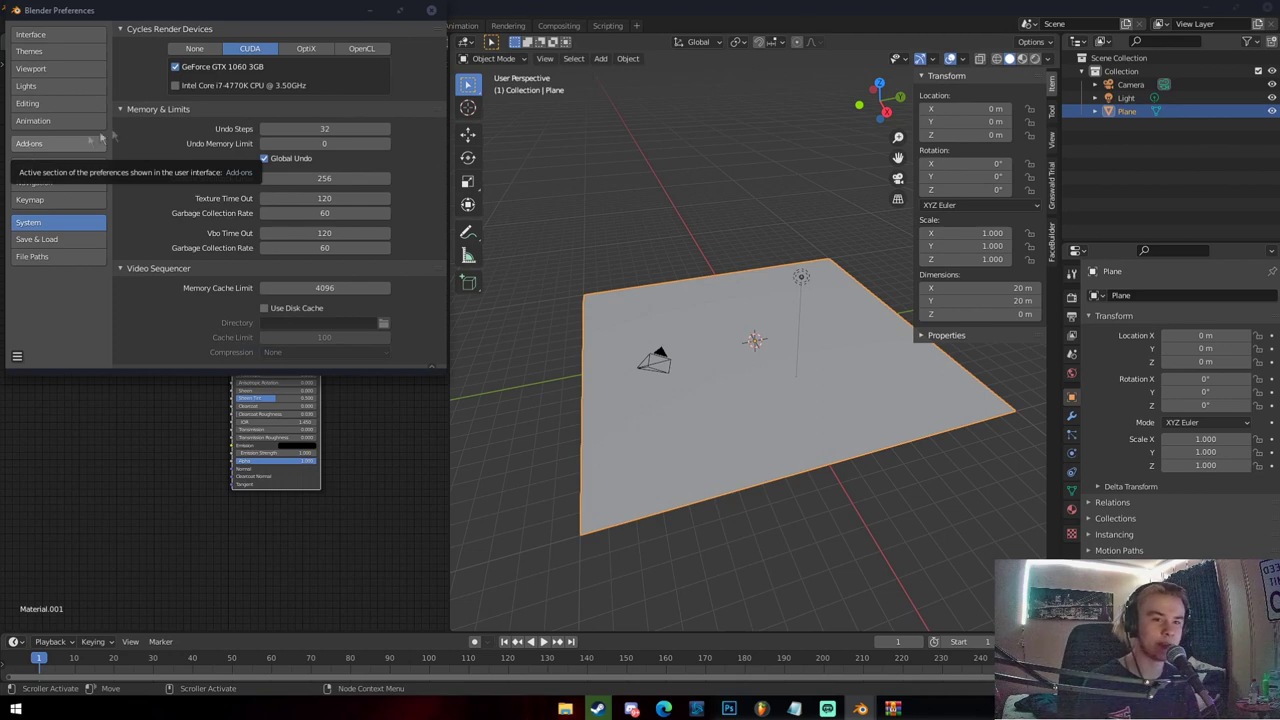
click(101, 147)
drag(120, 12, 149, 40)
click(466, 38)
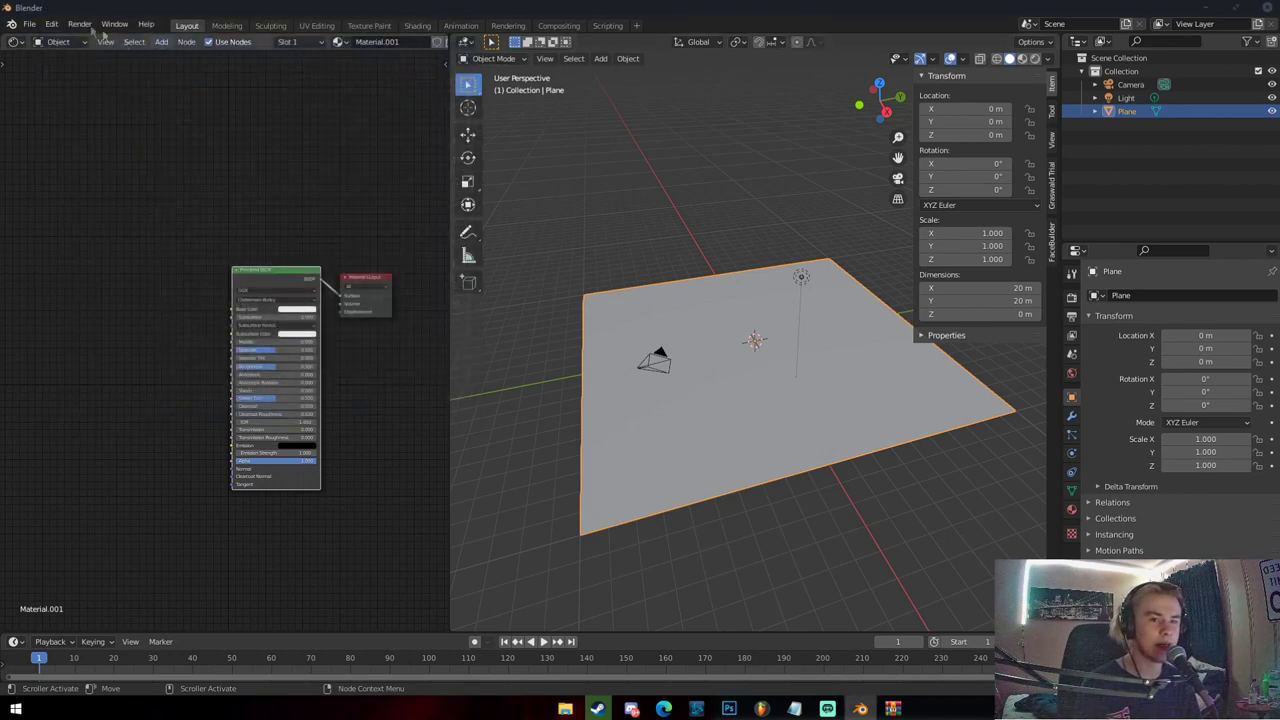
Search the add-ons in the Preferences for "node" and check that Node Wrangler and Auto-Save Preferences are enabled
click(53, 25)
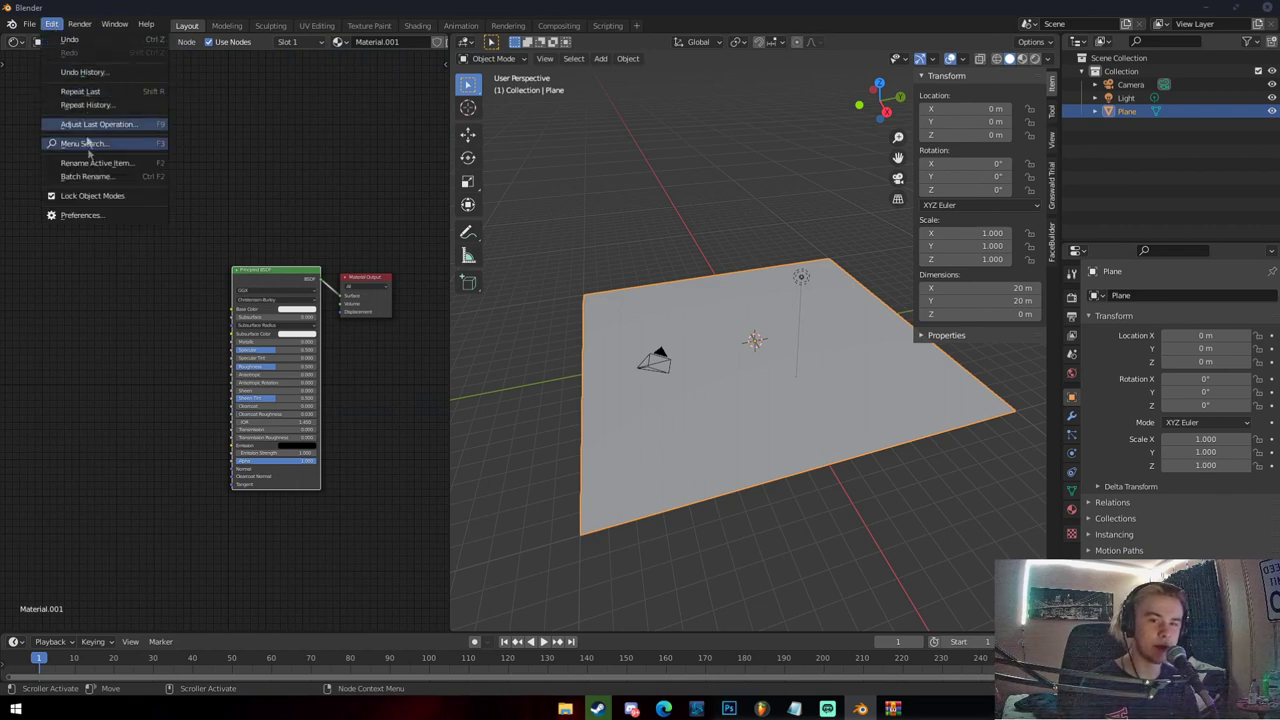
click(80, 216)
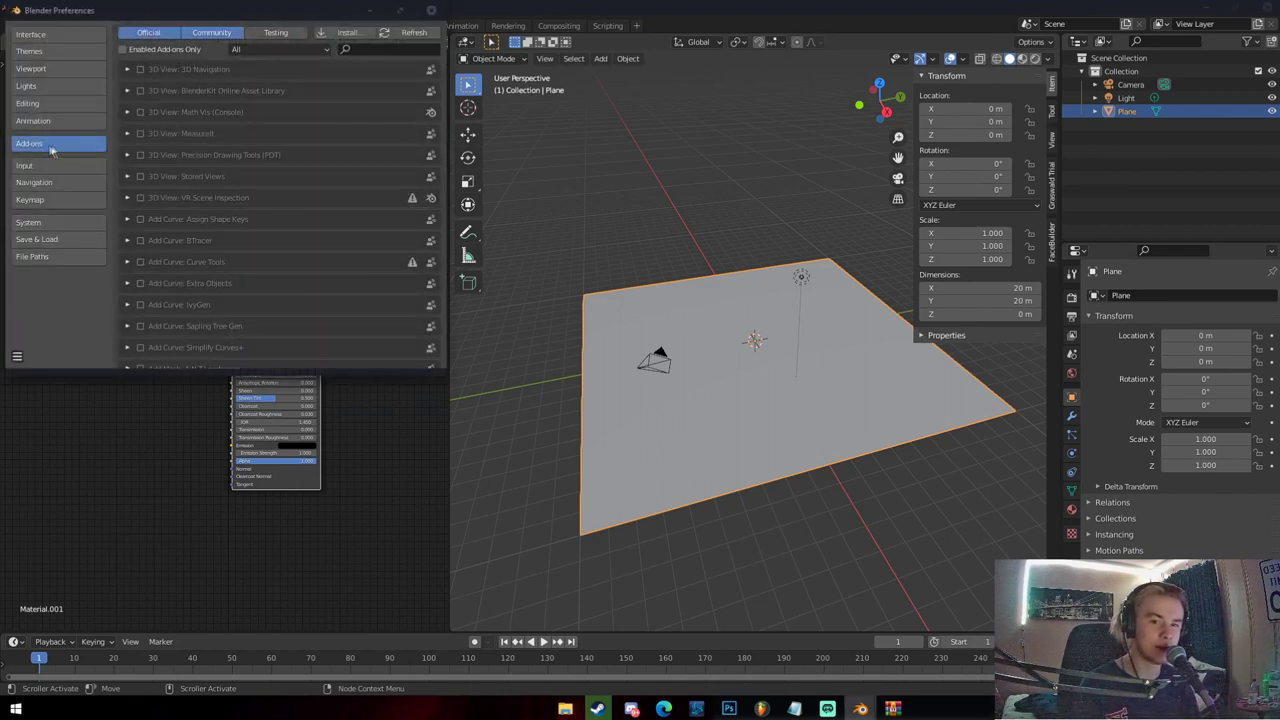
click(353, 49)
text(node)
key(Return)
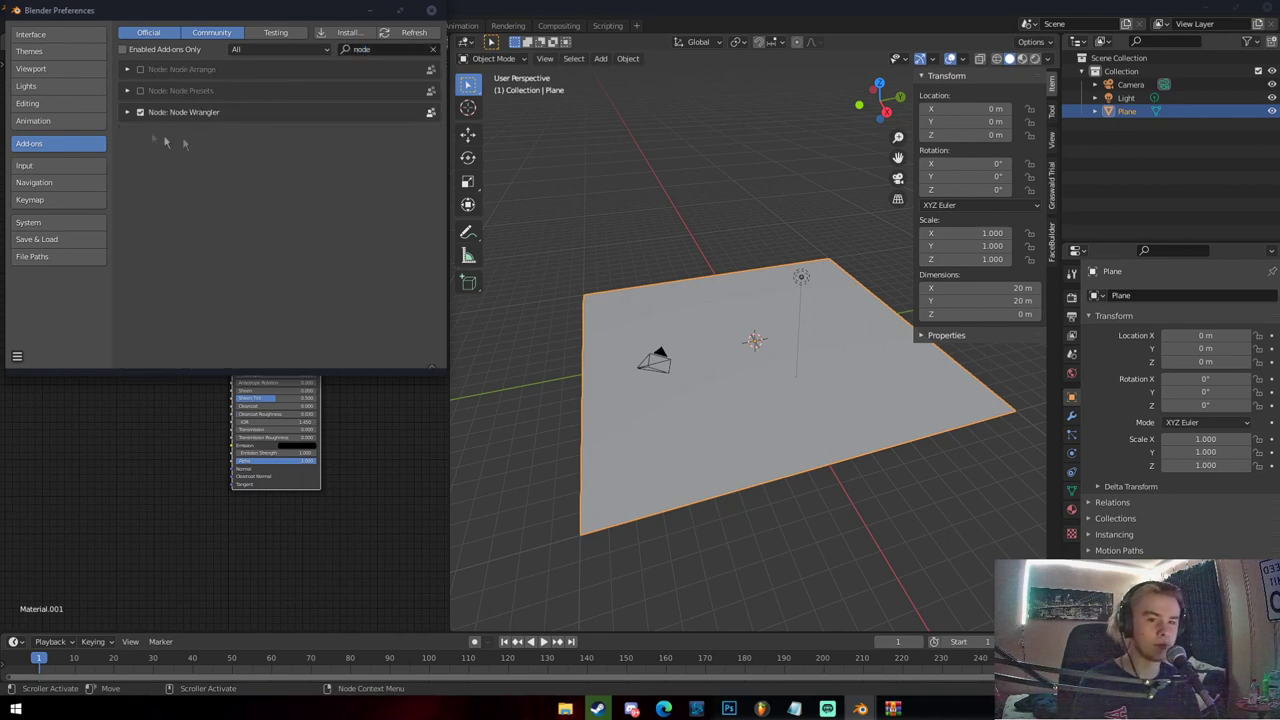
click(17, 356)
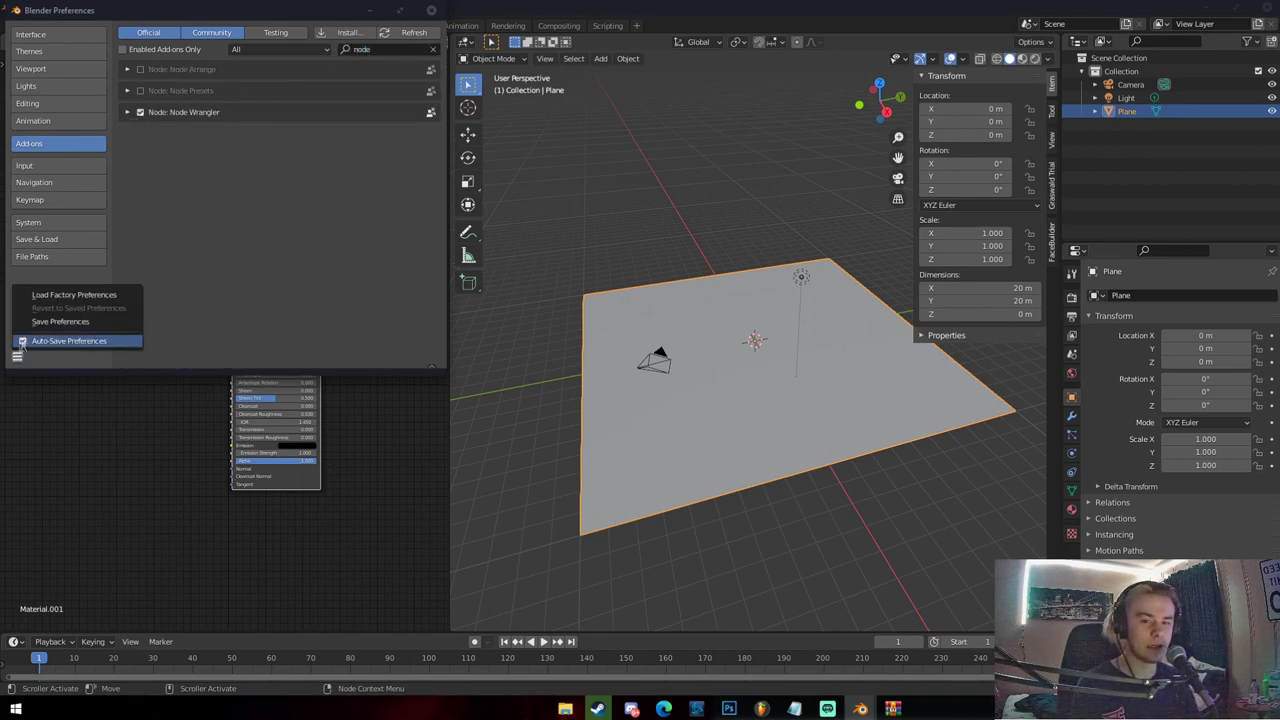
click(431, 10)
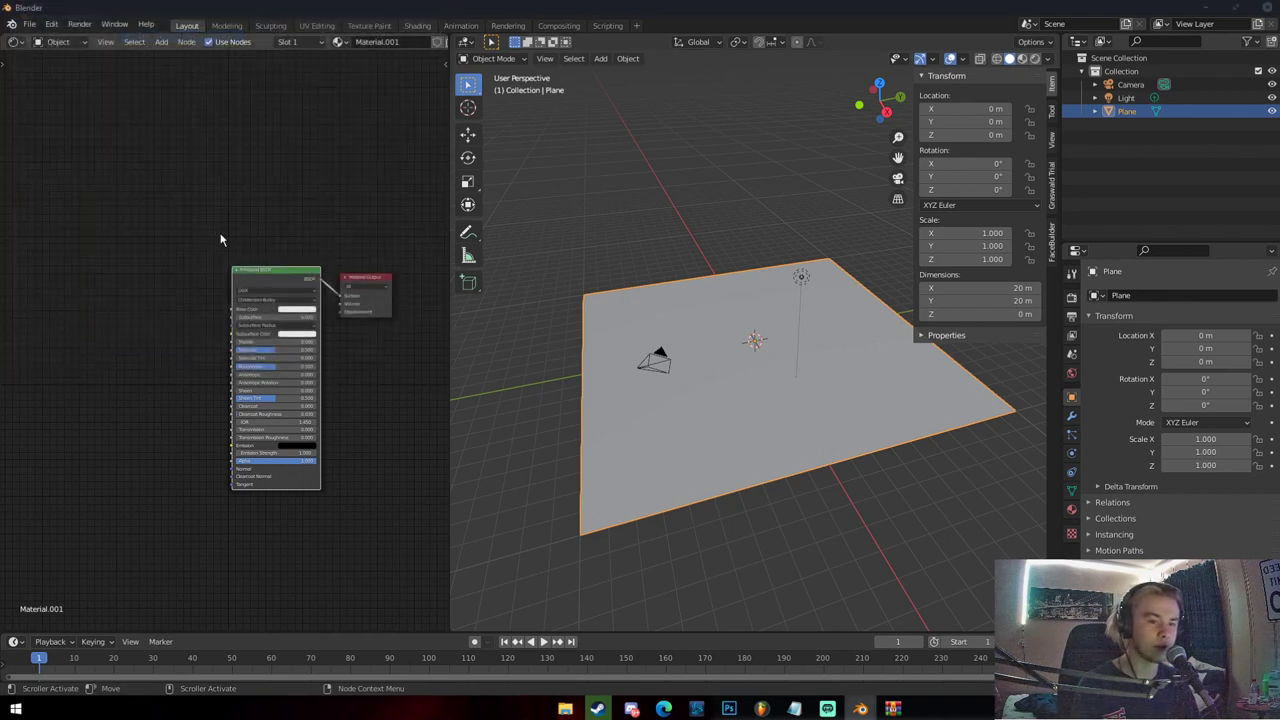
Add a Texture Coordinate, Mapping and Image Texture chain to the Principled BSDF with Node Wrangler's texture setup
scroll(229, 220, up, 2)
scroll(298, 252, up, 1)
scroll(287, 201, up, 1)
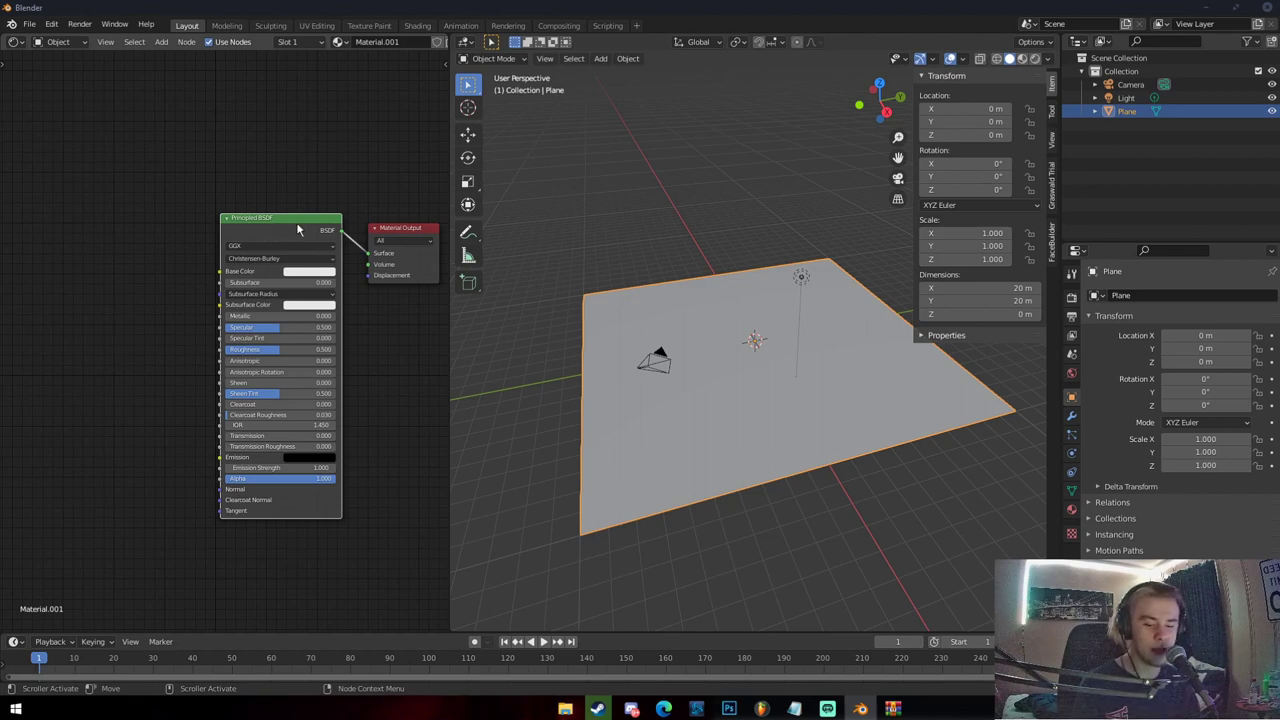
key(ctrl+t)
drag(189, 314, 107, 249)
scroll(107, 249, down, 3)
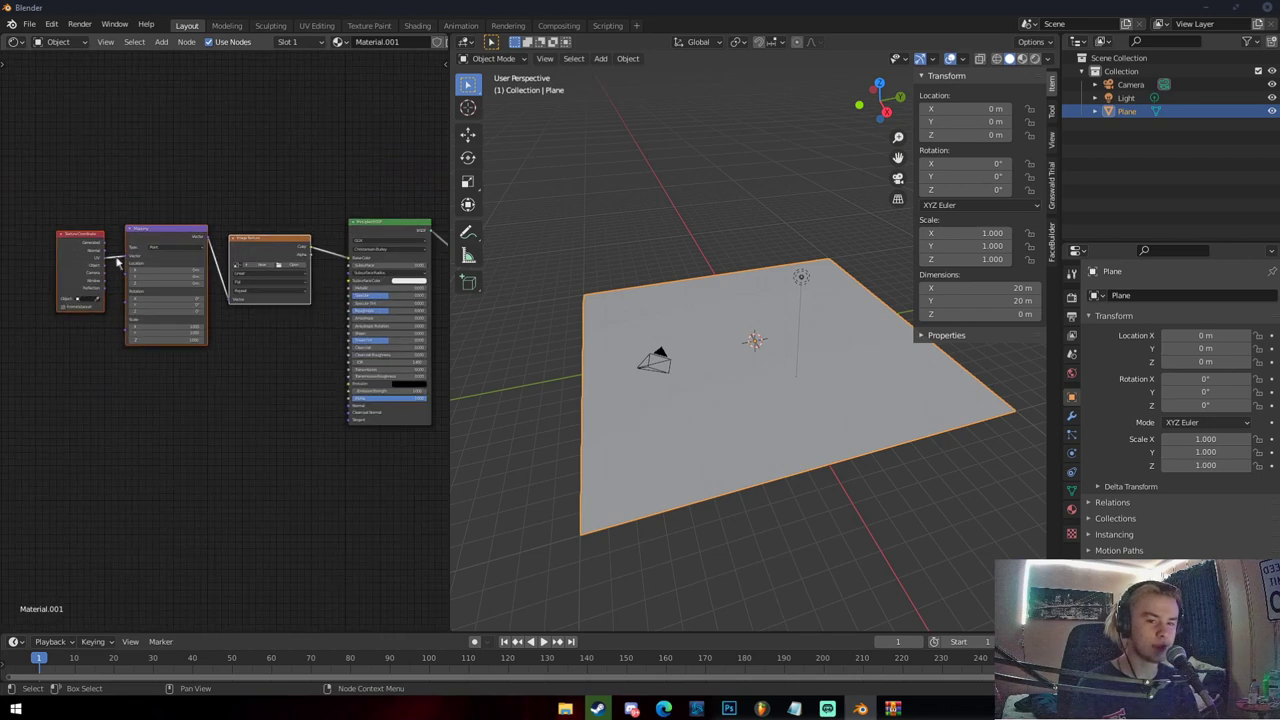
middle_drag(112, 229, 174, 233)
scroll(151, 232, up, 2)
middle_drag(368, 235, 280, 209)
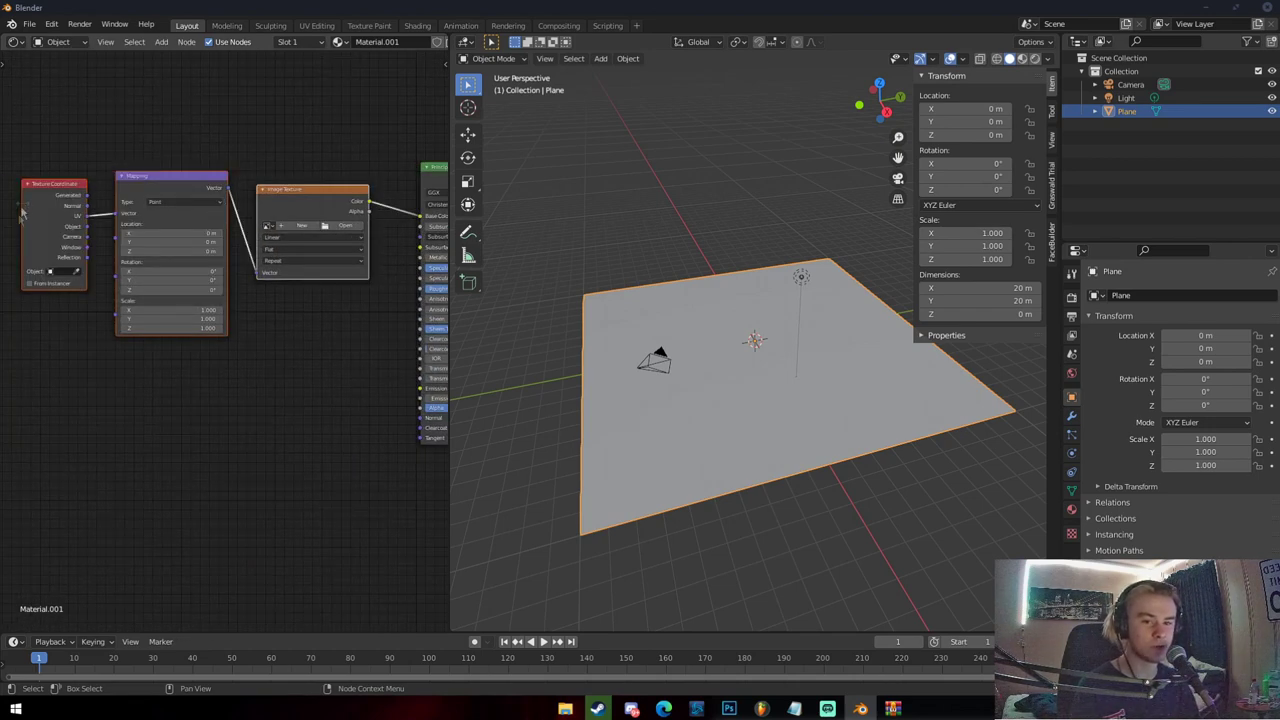
Nudge the Mapping and Texture Coordinate nodes slightly up and away from the Image Texture node
click(62, 202)
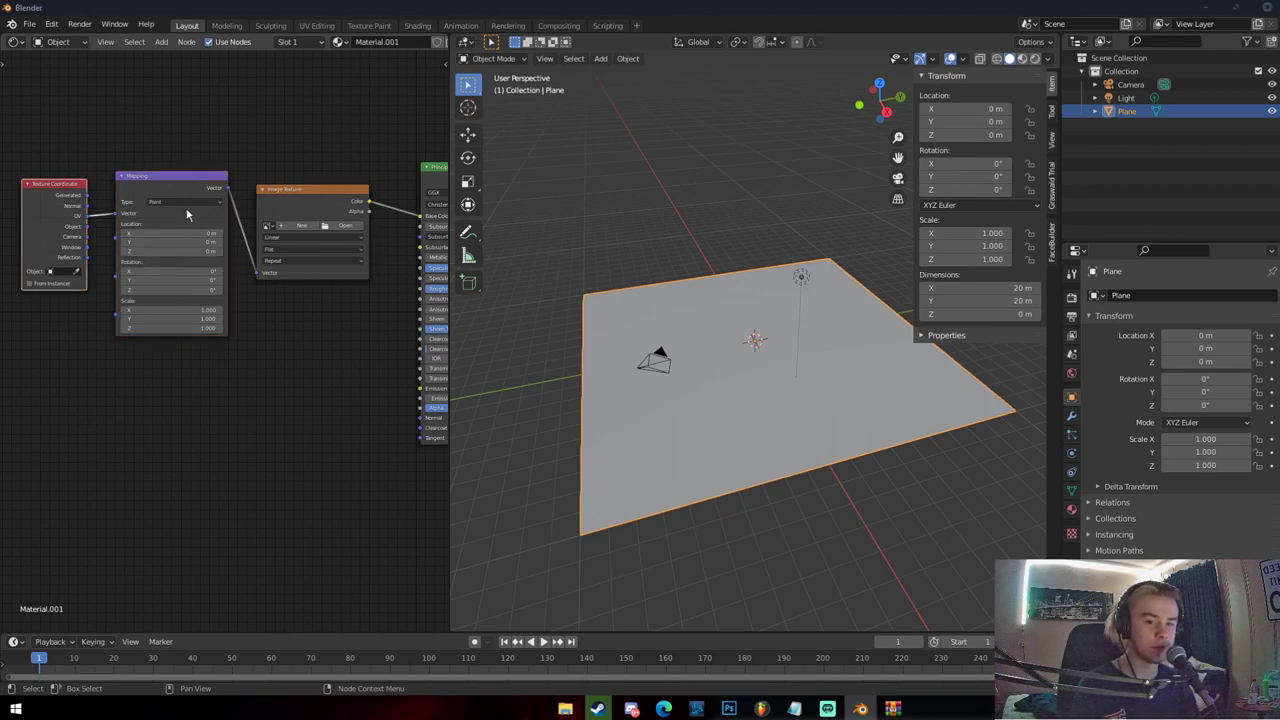
click(158, 192)
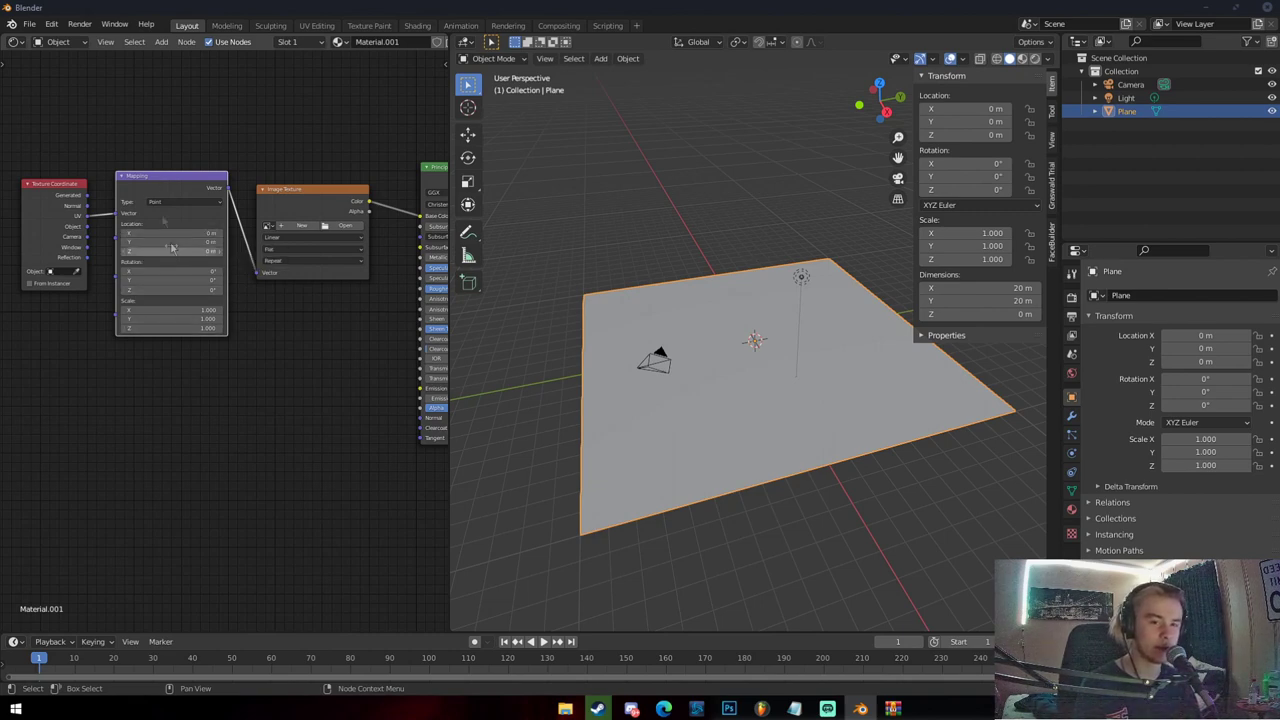
mouse_move(162, 197)
mouse_down()
mouse_move(153, 192)
mouse_move(177, 191)
mouse_move(152, 187)
mouse_up()
drag(68, 185, 80, 224)
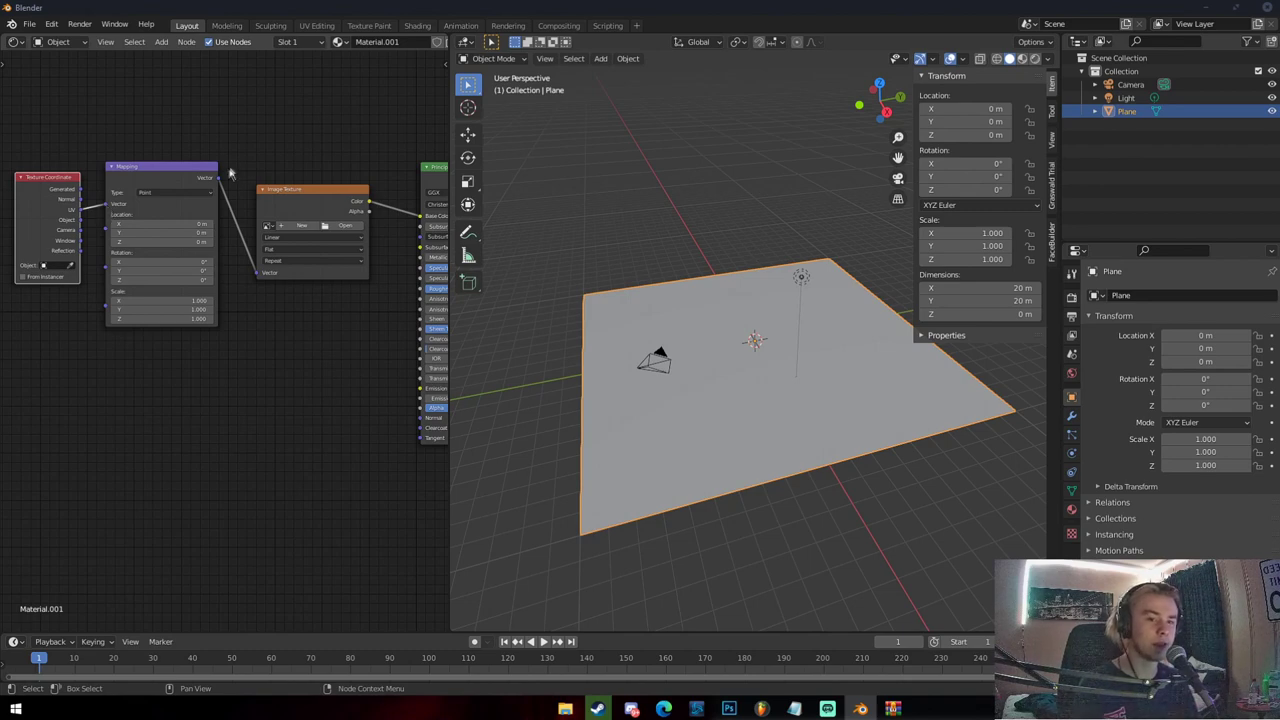
key(Home)
click(277, 236)
click(171, 234)
click(77, 229)
click(135, 236)
click(60, 229)
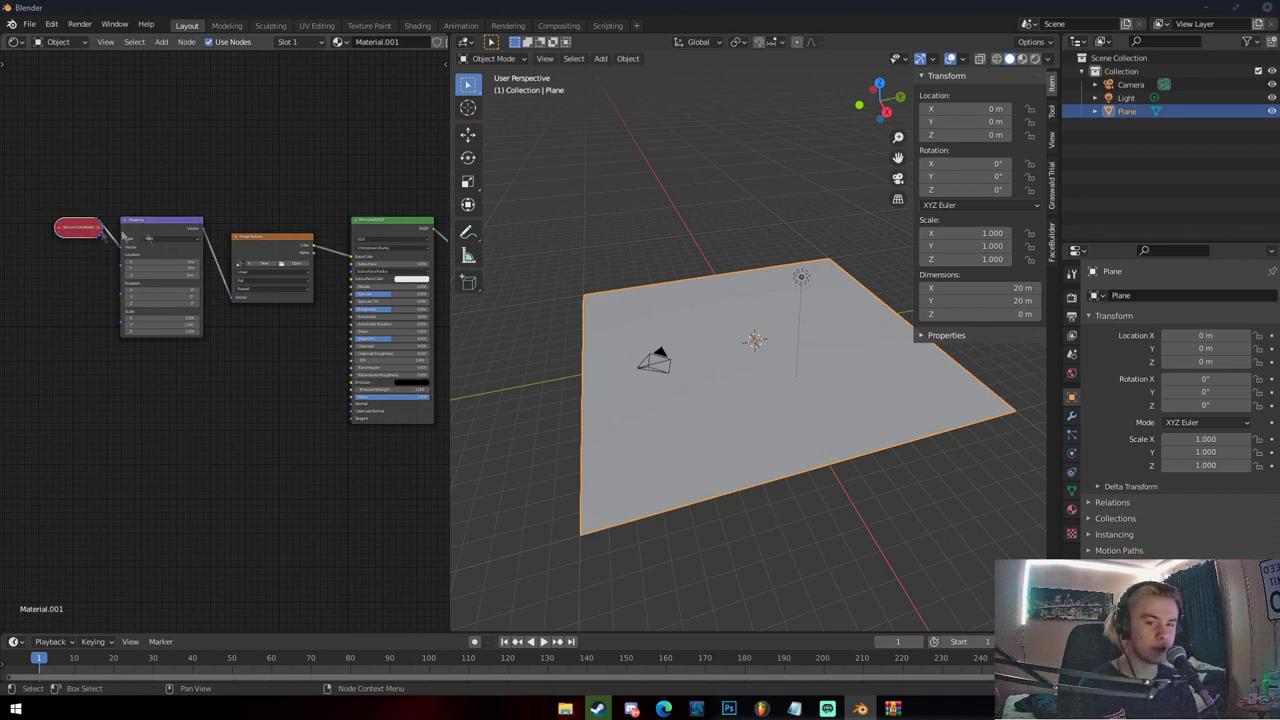
click(62, 230)
click(162, 230)
Delete the Image Texture, Mapping and Texture Coordinate nodes
click(277, 240)
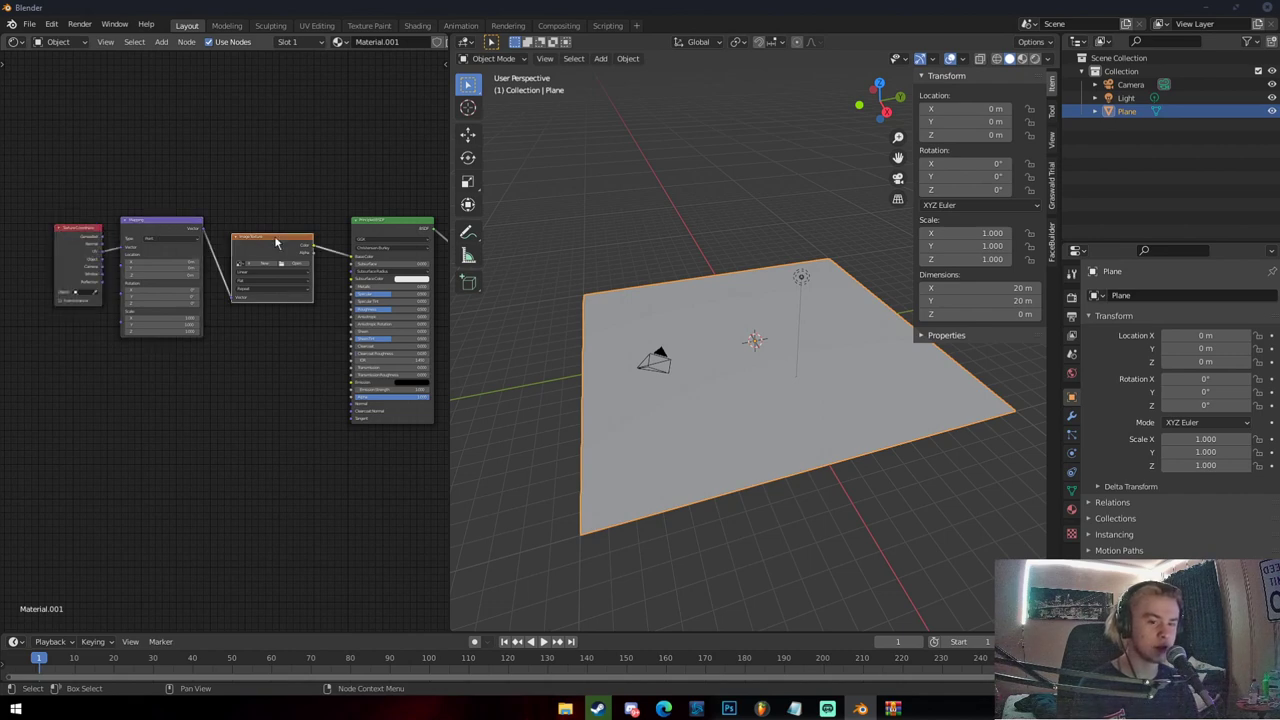
key(x)
click(157, 246)
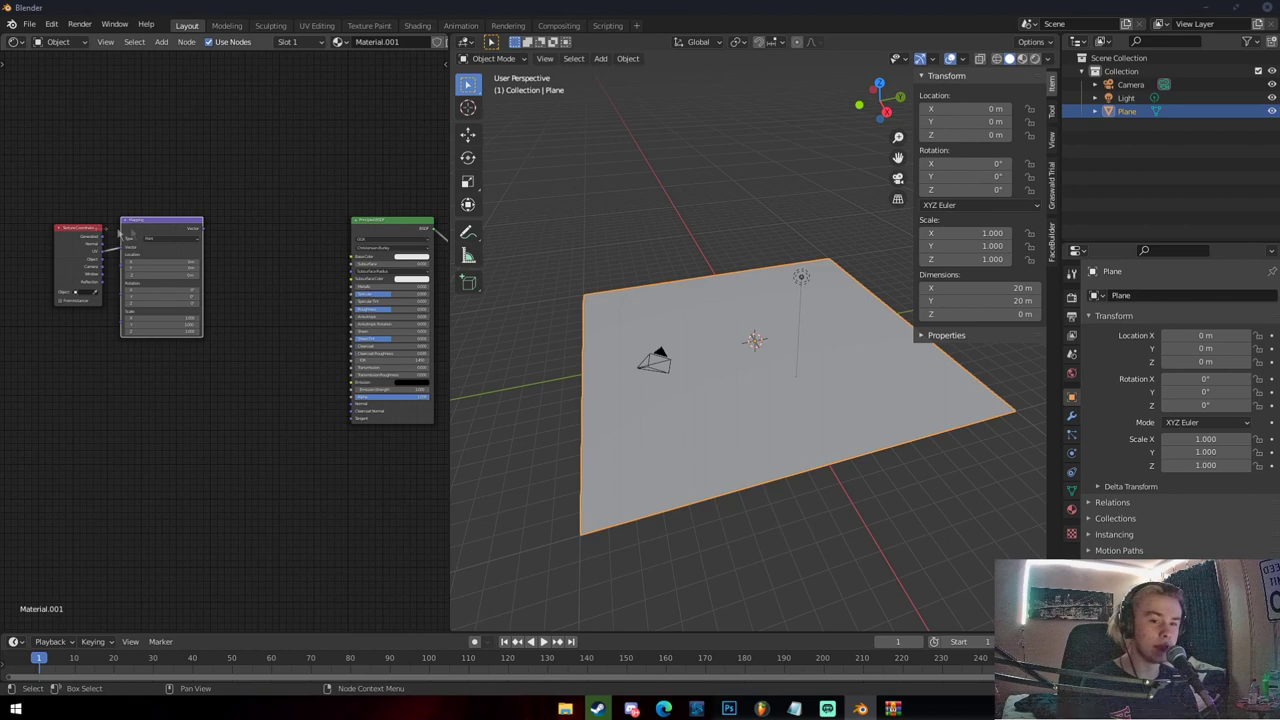
key(x)
click(86, 231)
key(x)
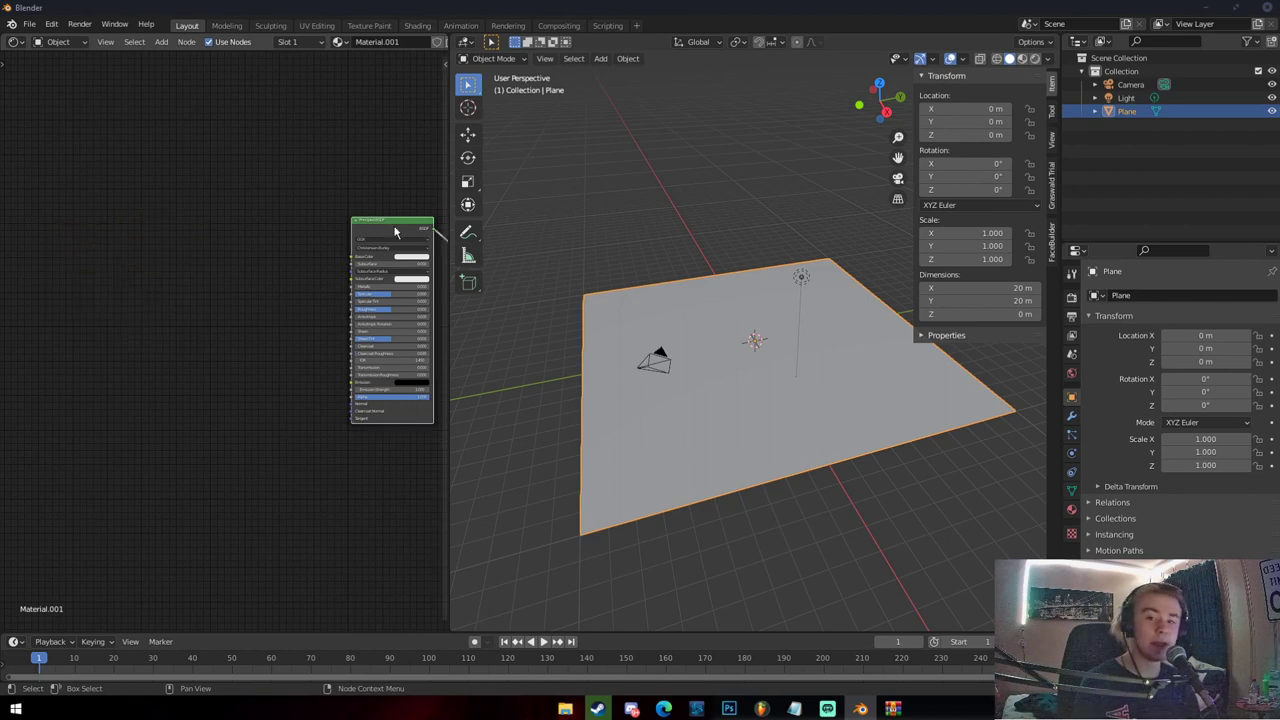
Run Principled Texture Setup on the Principled BSDF with the rough, col, height, AO and nor rocks_ground_02 4k images from the Desktop's config folder
key(ctrl+shift+t)
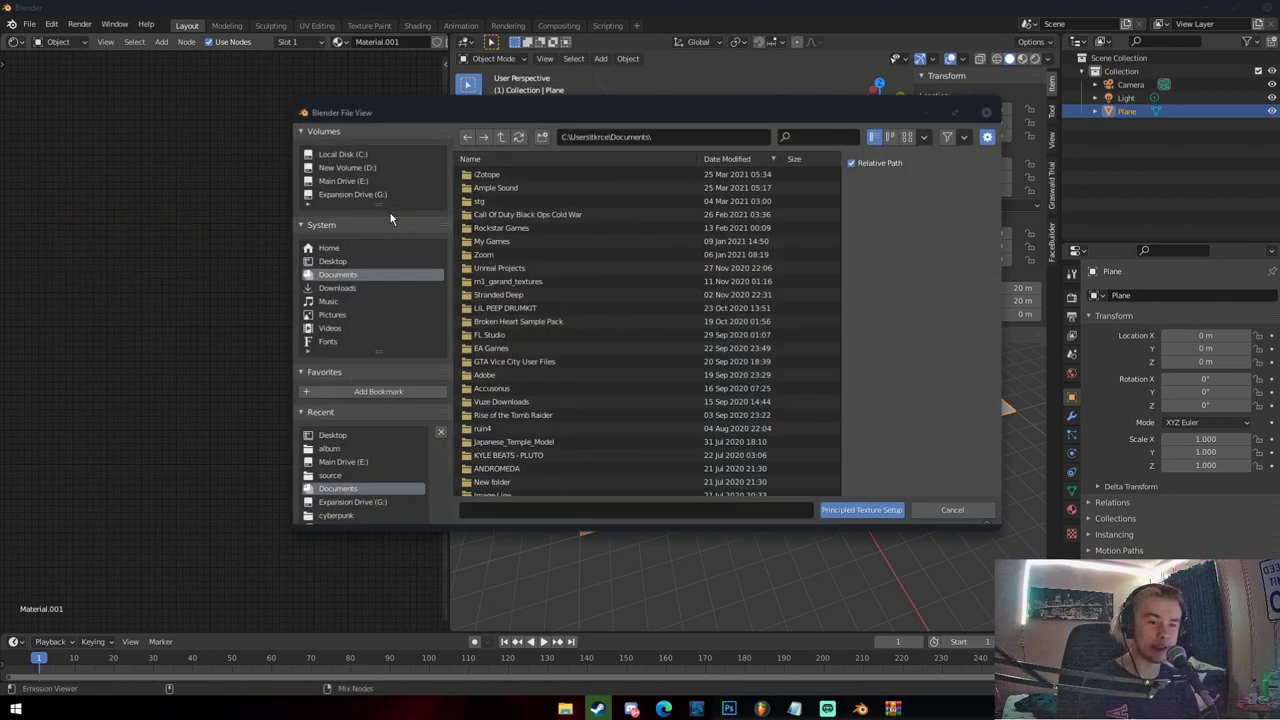
drag(400, 110, 450, 150)
click(375, 306)
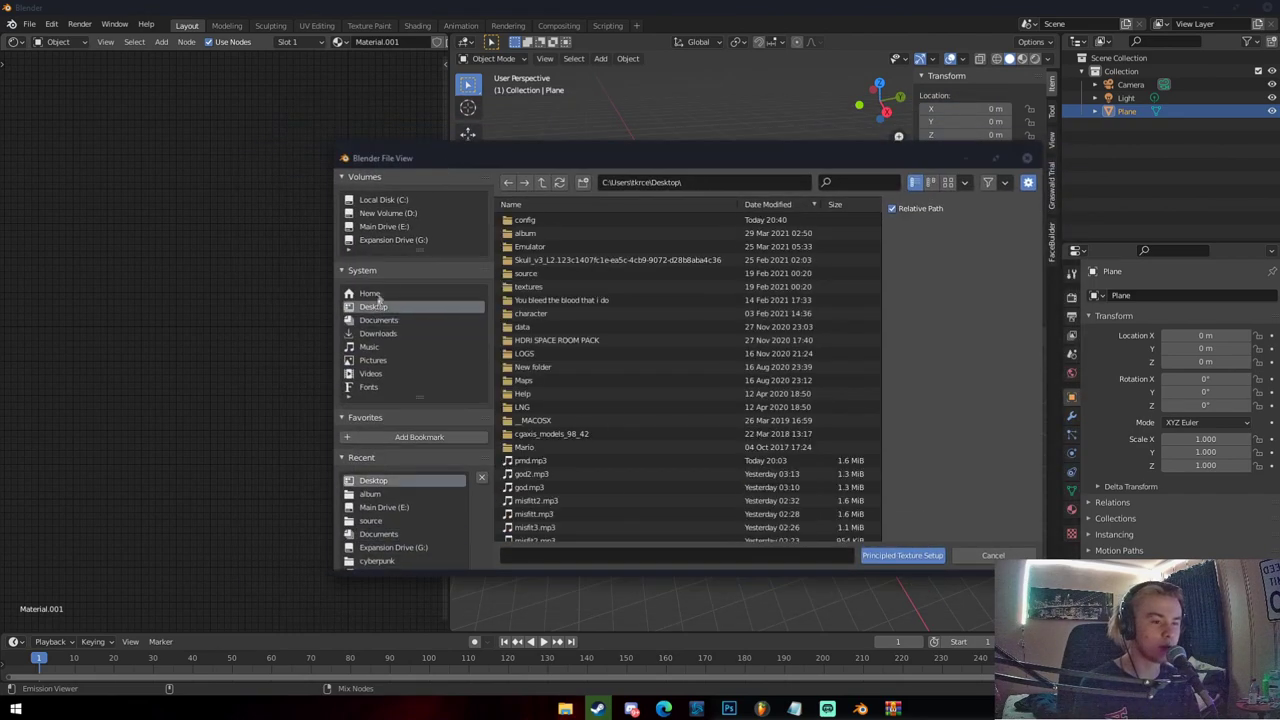
double_click(537, 221)
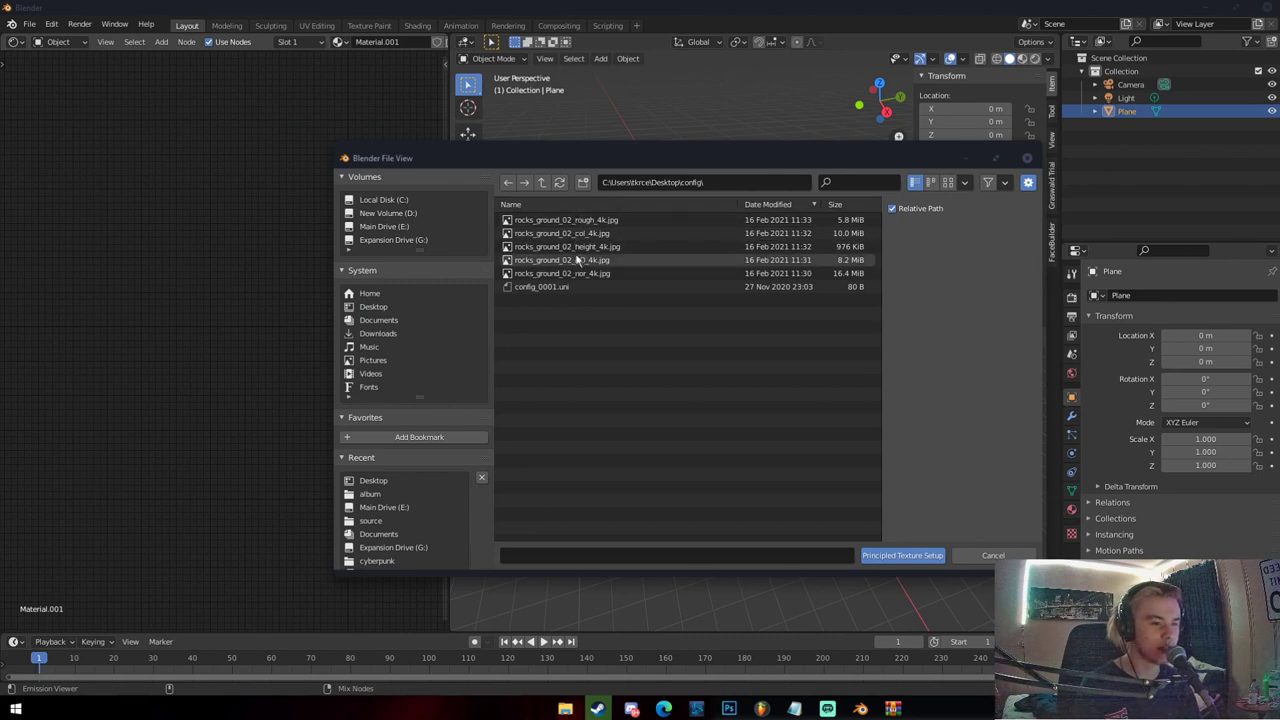
click(567, 222)
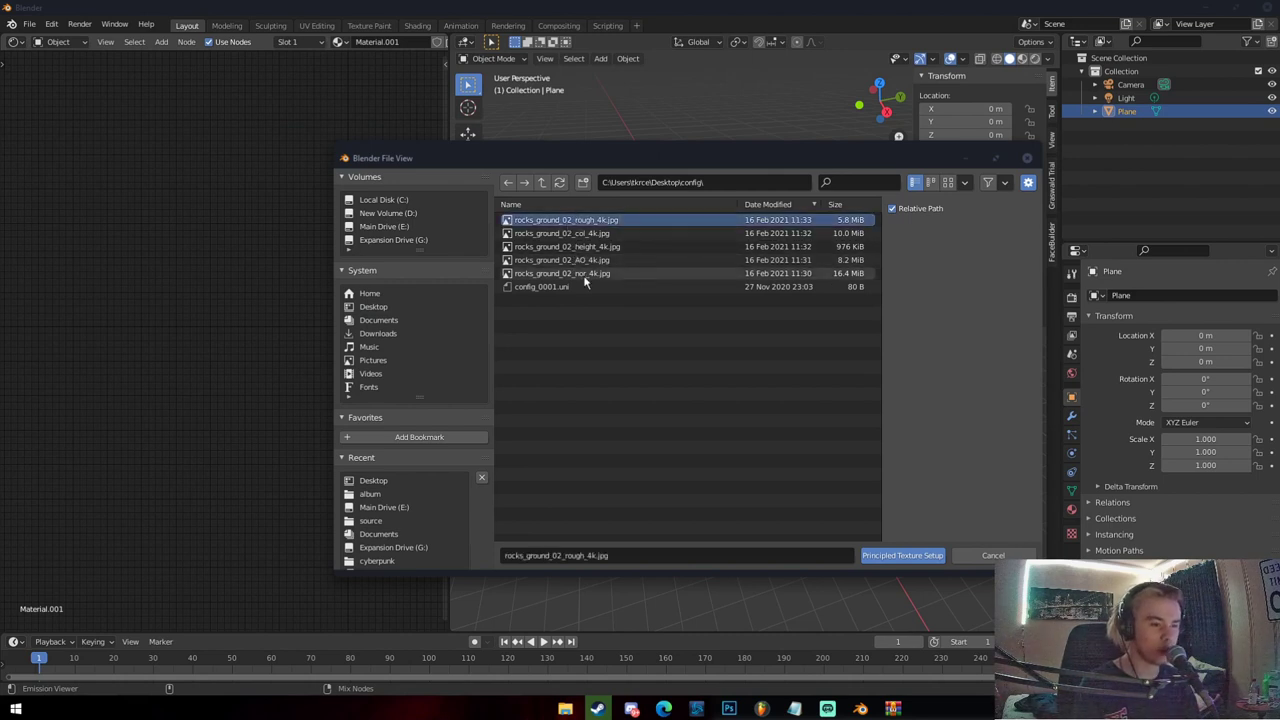
shift+click(584, 273)
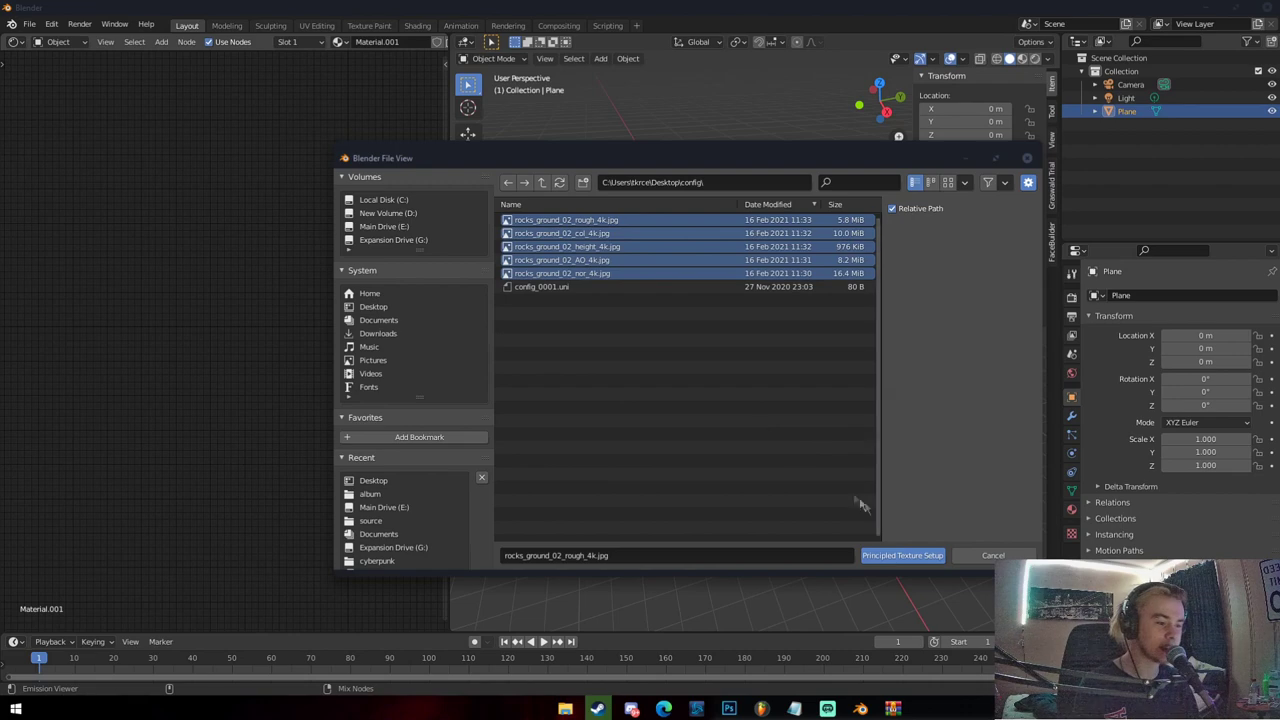
click(900, 556)
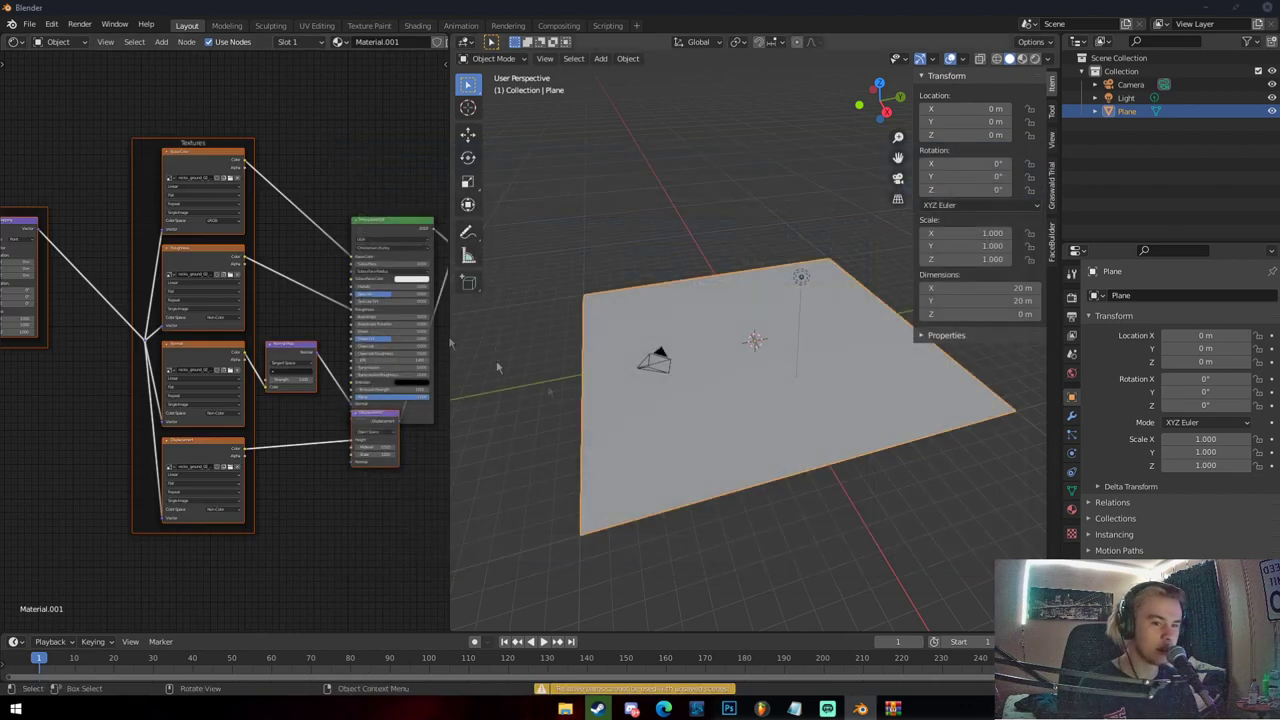
Move the Displacement node down so it sits clear below the Principled BSDF node
ctrl+scroll(280, 190, left, 5)
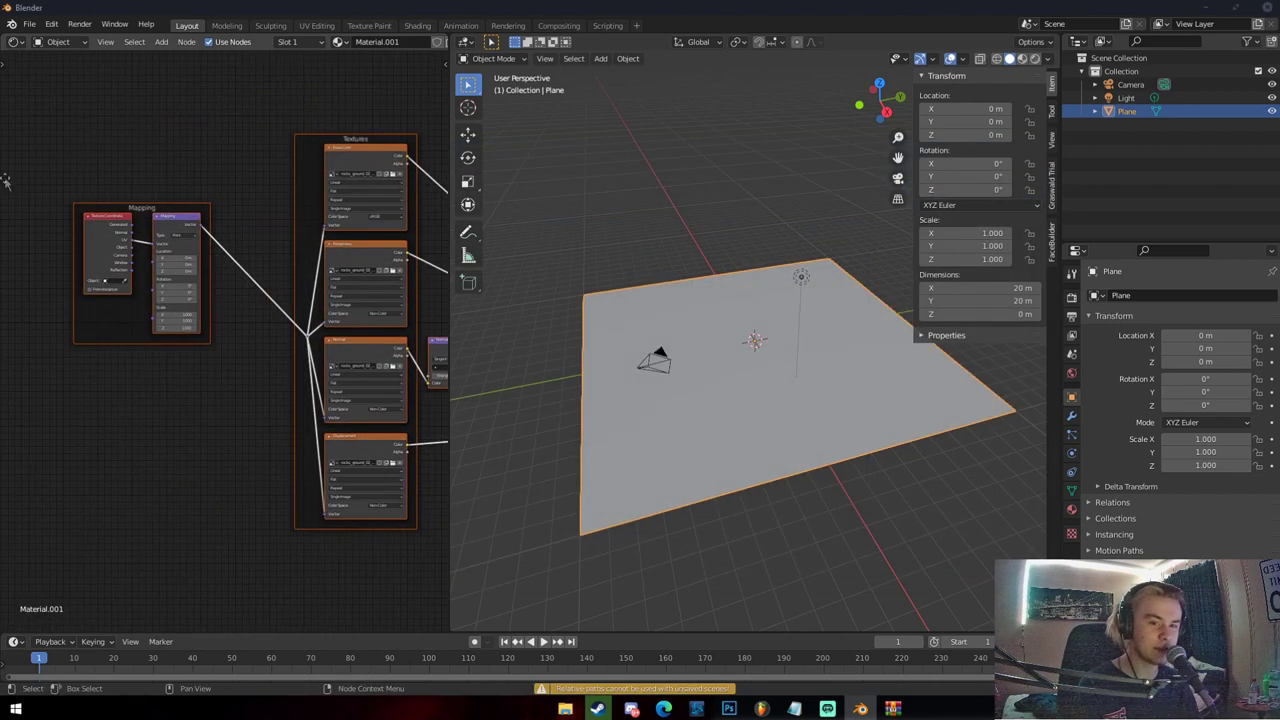
middle_drag(253, 235, 156, 156)
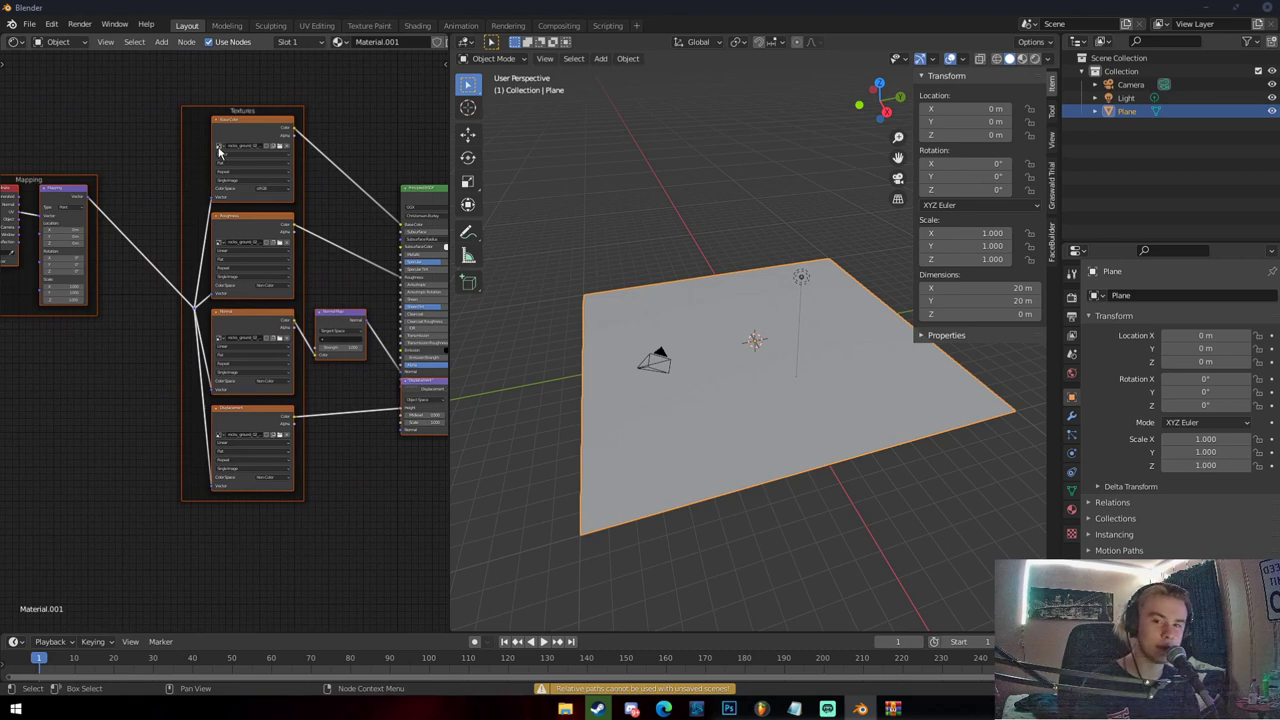
middle_drag(179, 180, 155, 186)
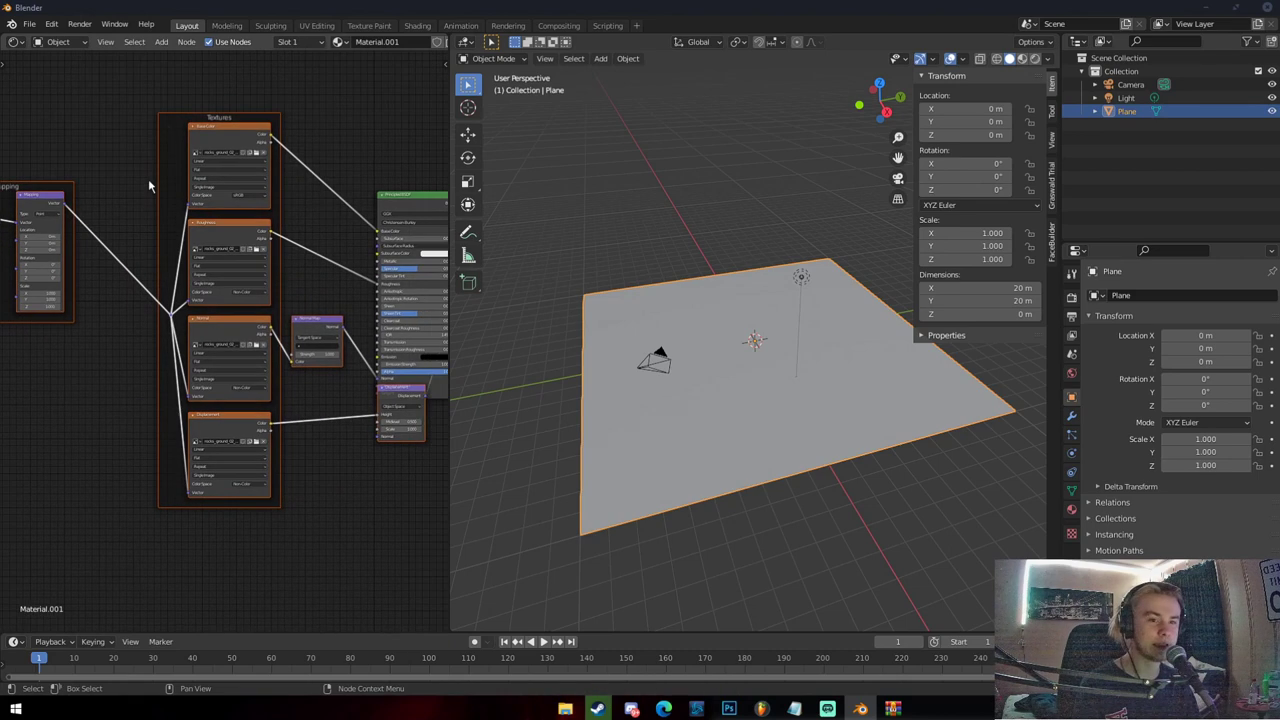
middle_drag(310, 378, 264, 333)
click(337, 362)
drag(339, 362, 340, 398)
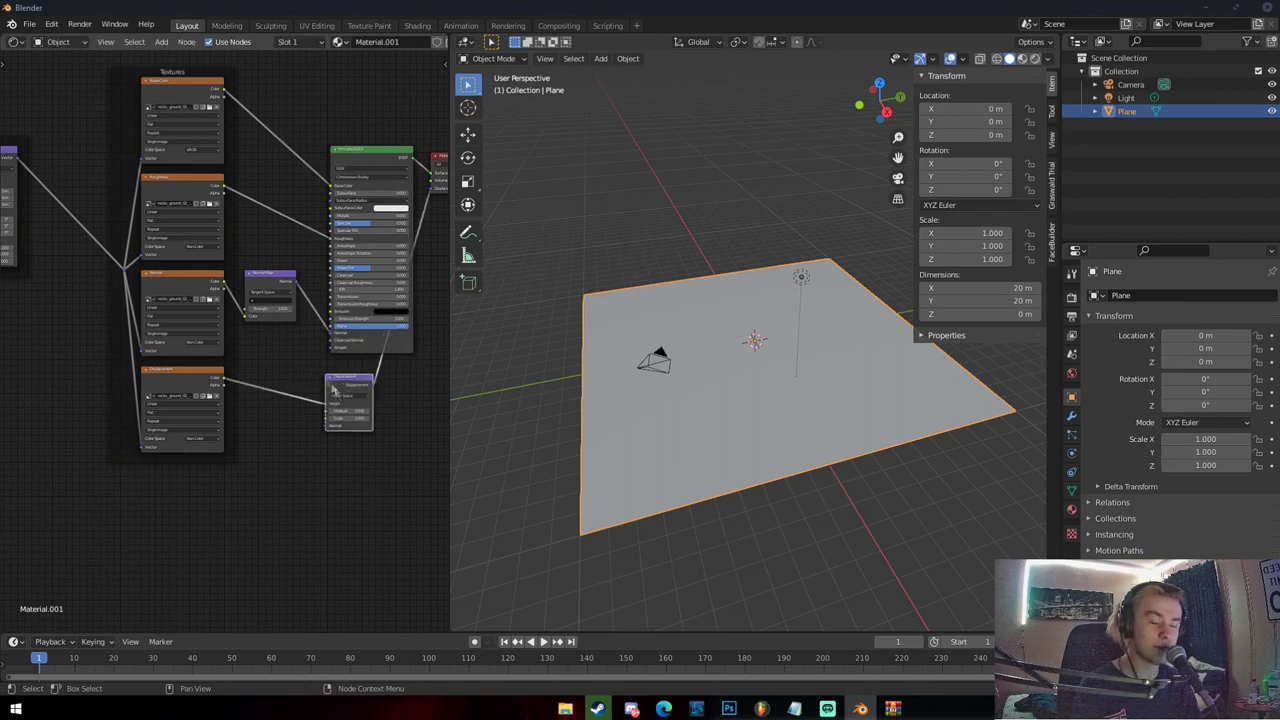
scroll(338, 418, up, 2)
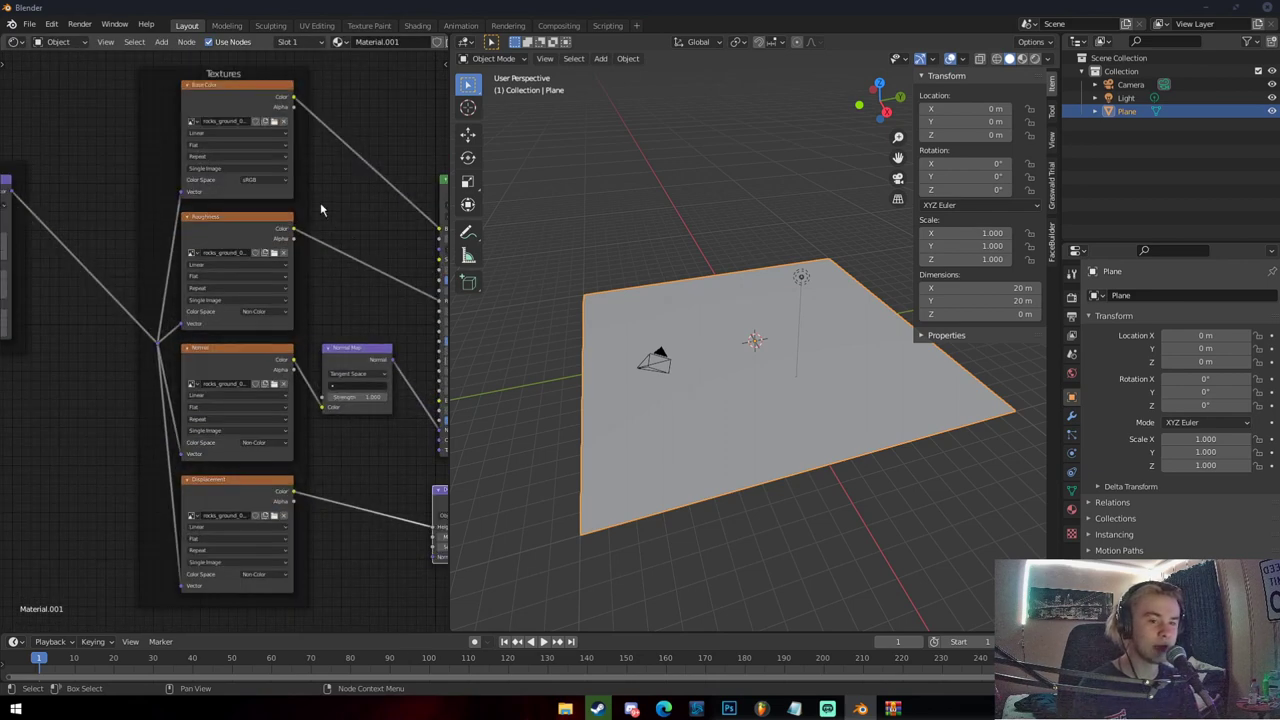
Examine the Base Color and Roughness texture nodes and their links into the Principled BSDF
middle_drag(320, 204, 300, 254)
scroll(340, 200, up, 1)
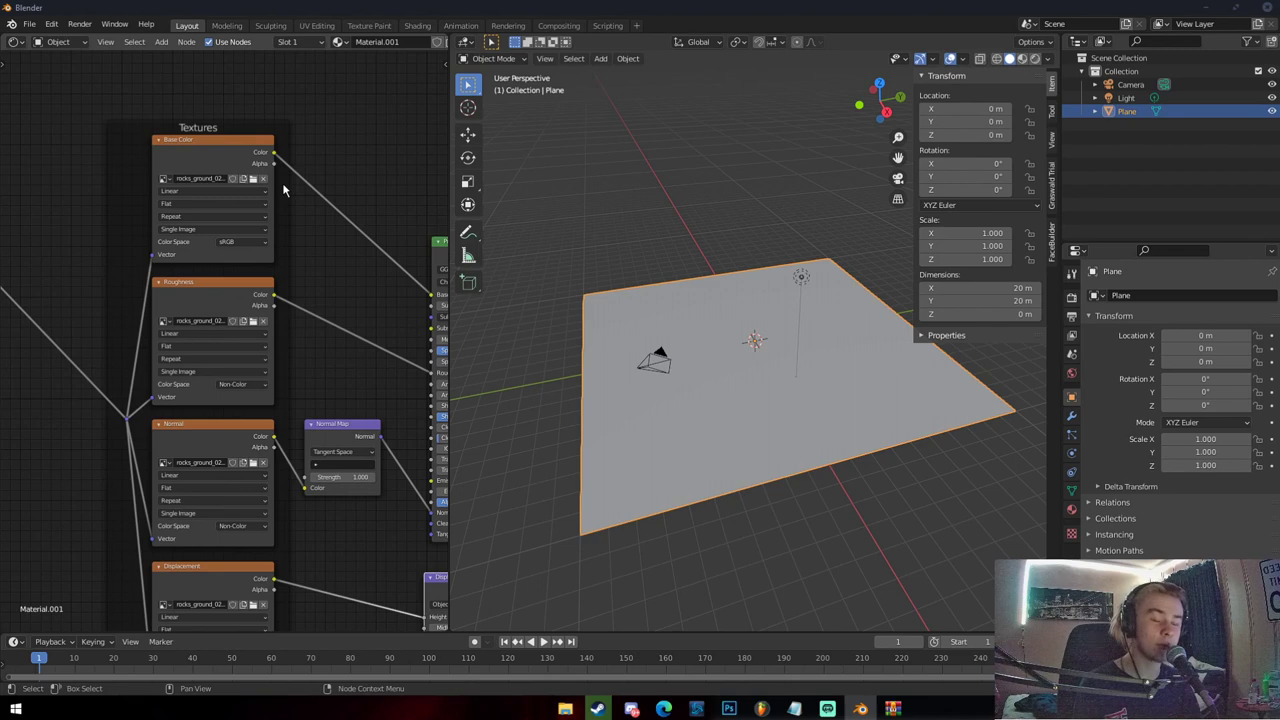
click(208, 150)
scroll(208, 150, up, 1)
scroll(160, 200, up, 1)
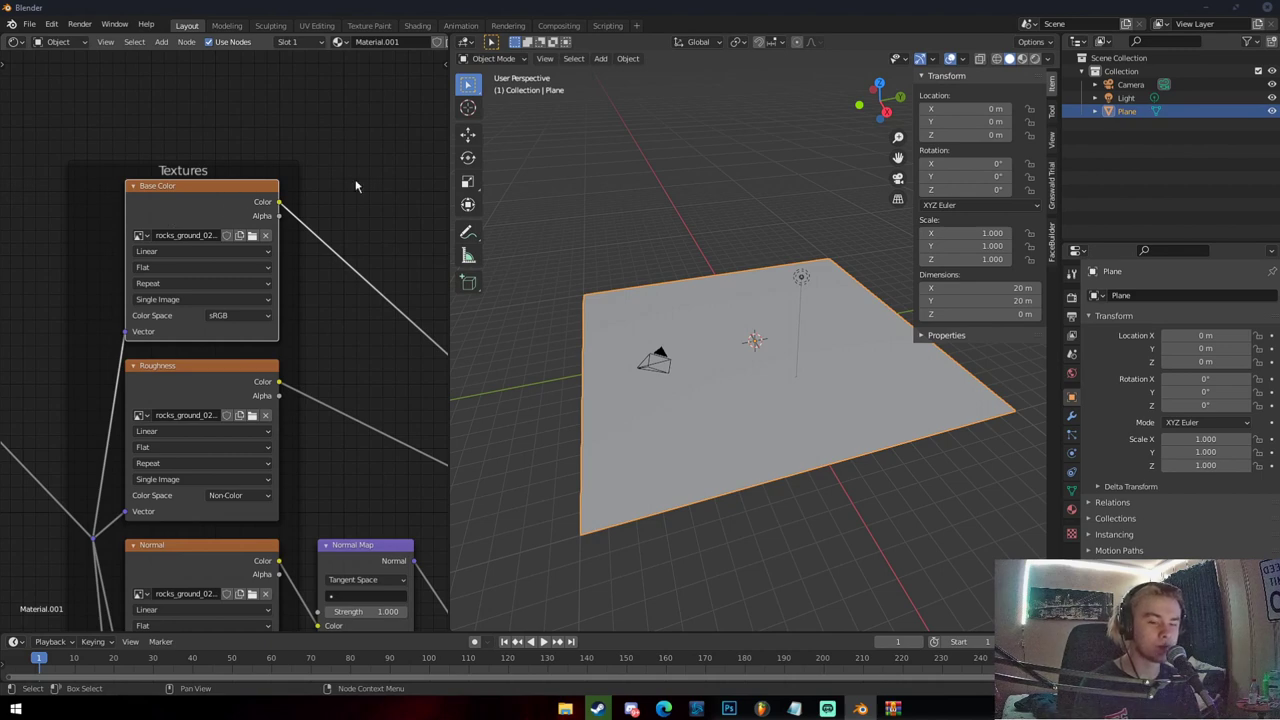
middle_drag(354, 185, 314, 139)
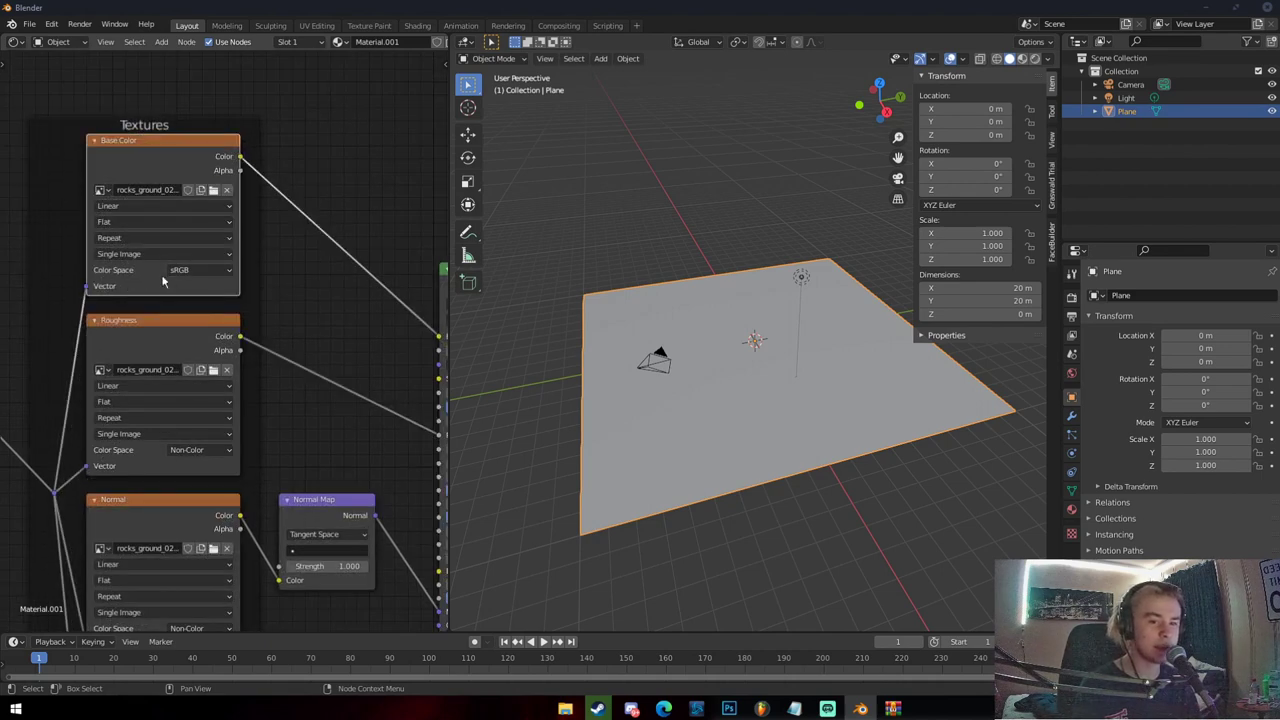
scroll(270, 293, down, 1)
scroll(270, 293, down, 1)
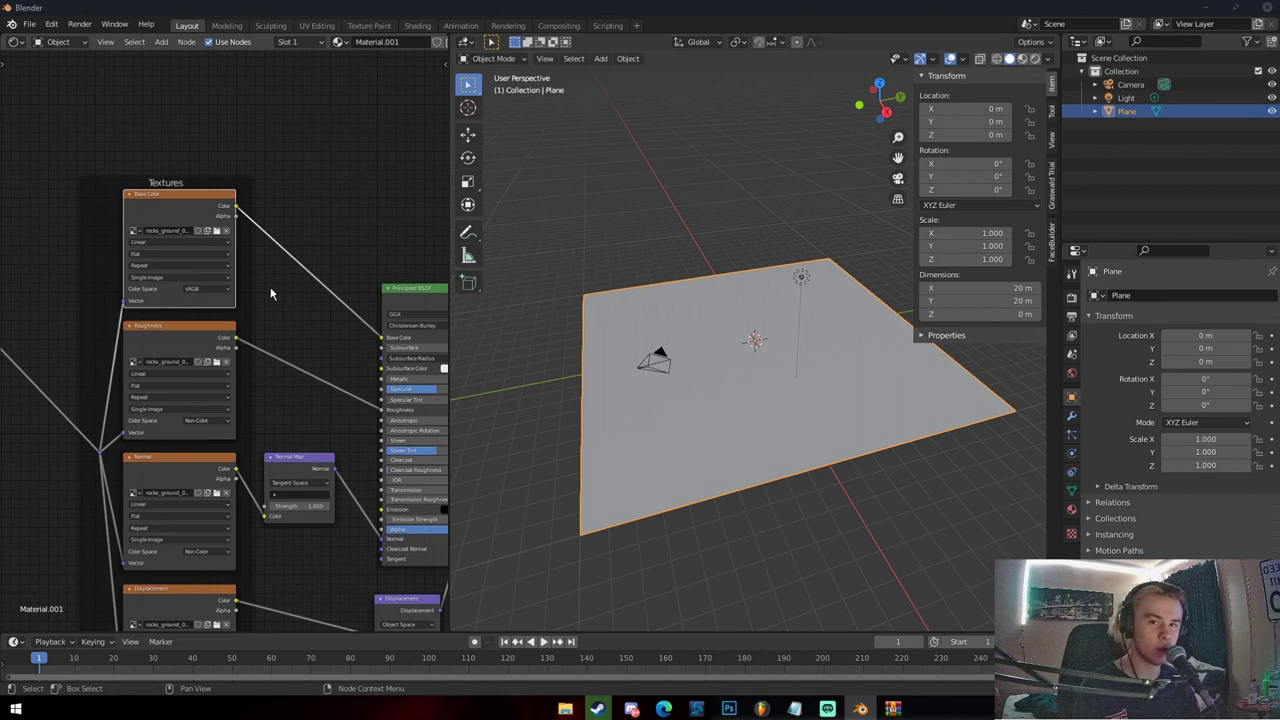
scroll(270, 293, down, 1)
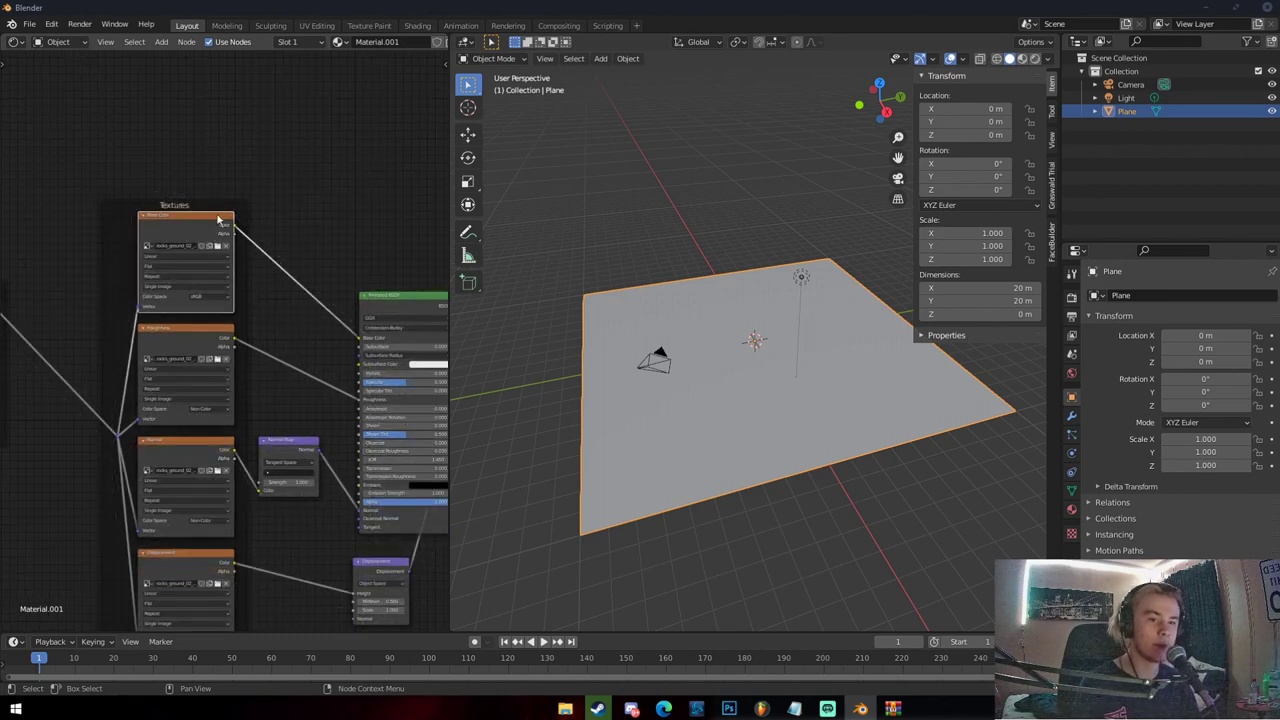
scroll(259, 238, up, 3)
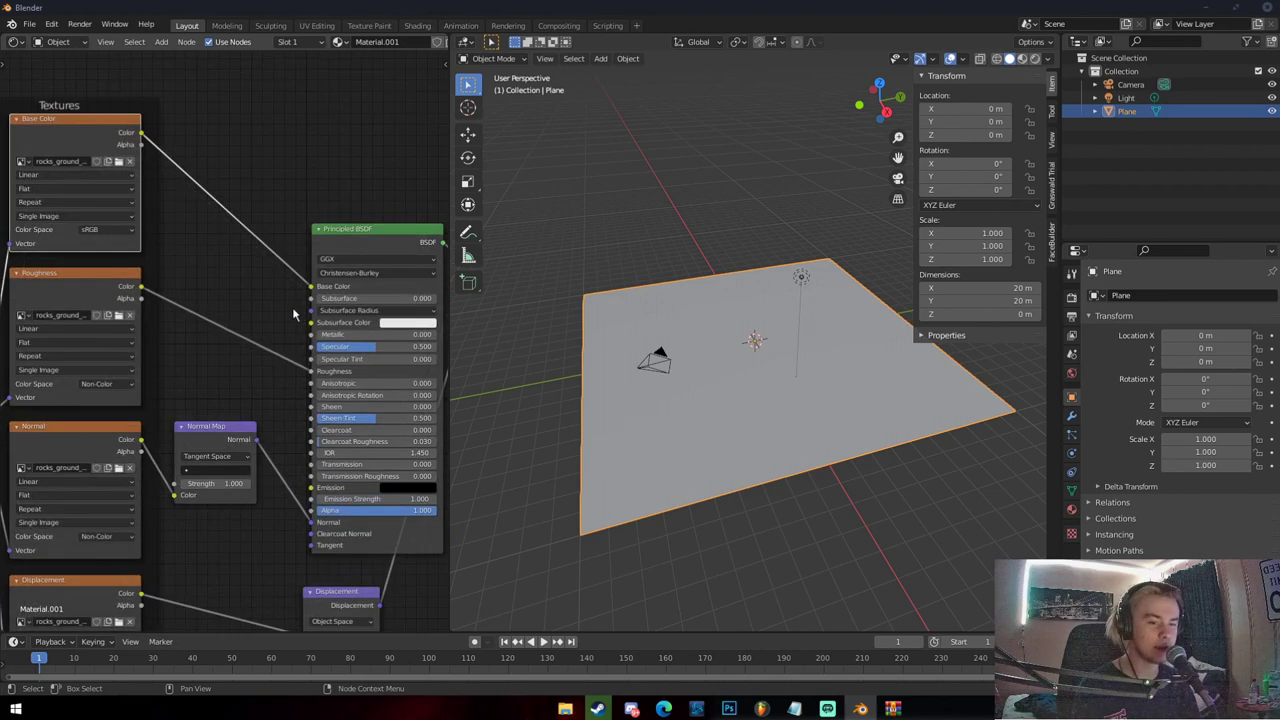
click(357, 238)
middle_drag(235, 280, 402, 283)
click(258, 292)
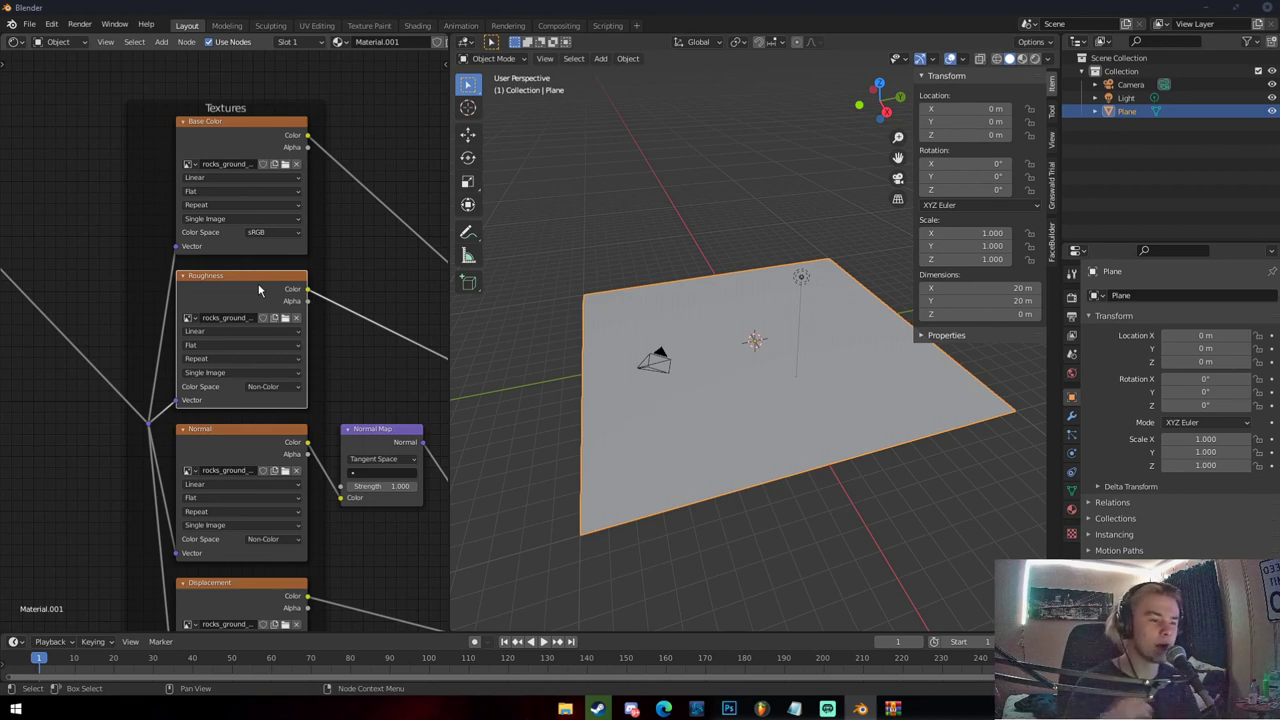
middle_drag(368, 297, 340, 274)
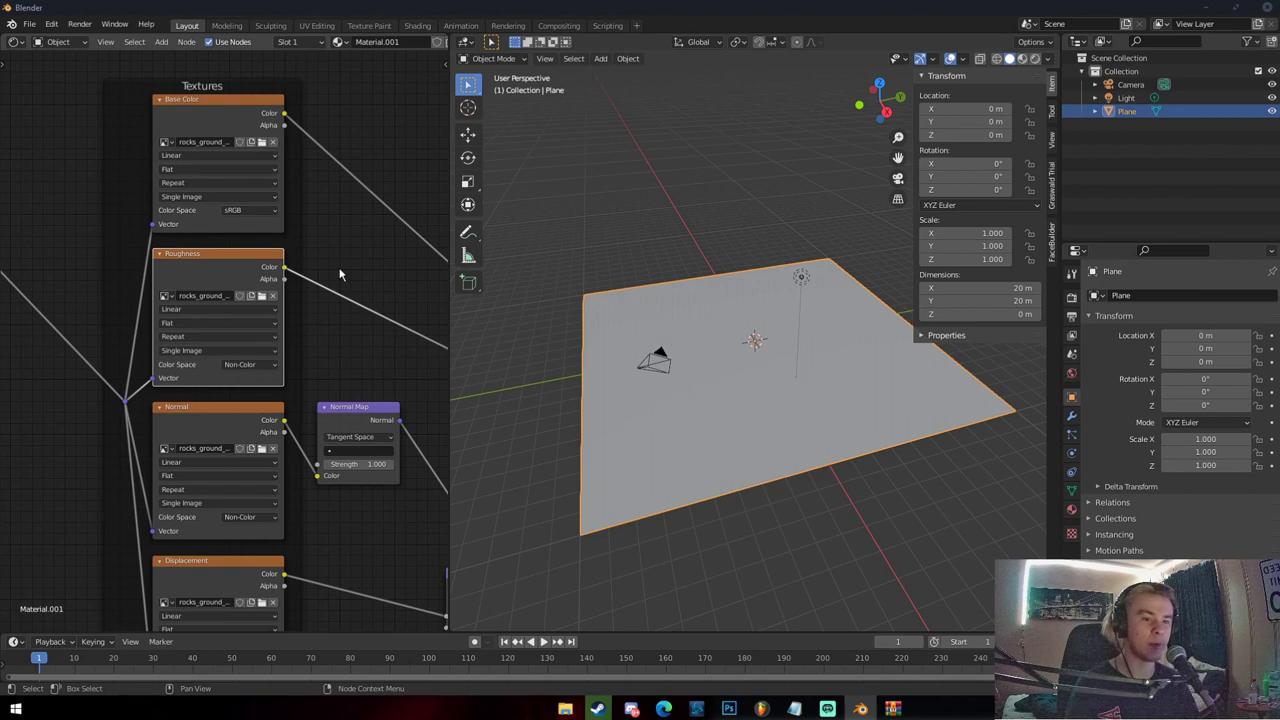
middle_drag(218, 391, 198, 282)
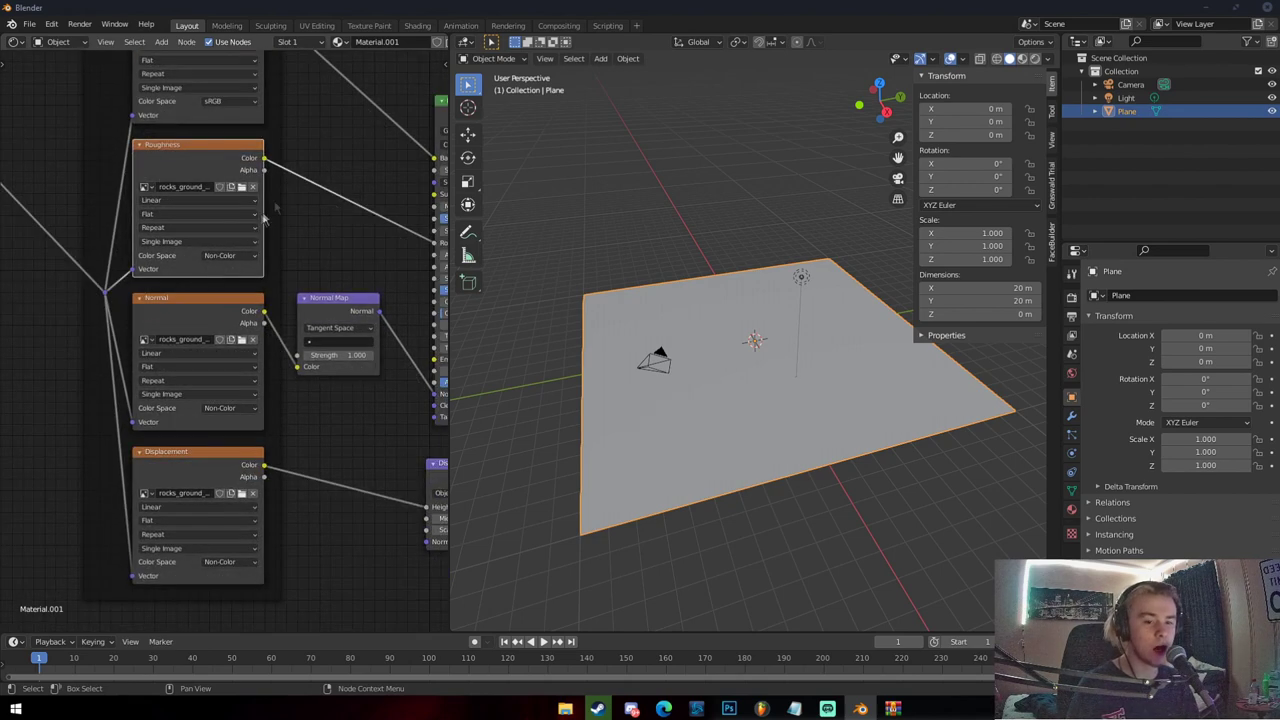
Examine the Normal and Displacement texture nodes and how they connect to the shader and Material Output
click(210, 308)
scroll(348, 240, down, 2)
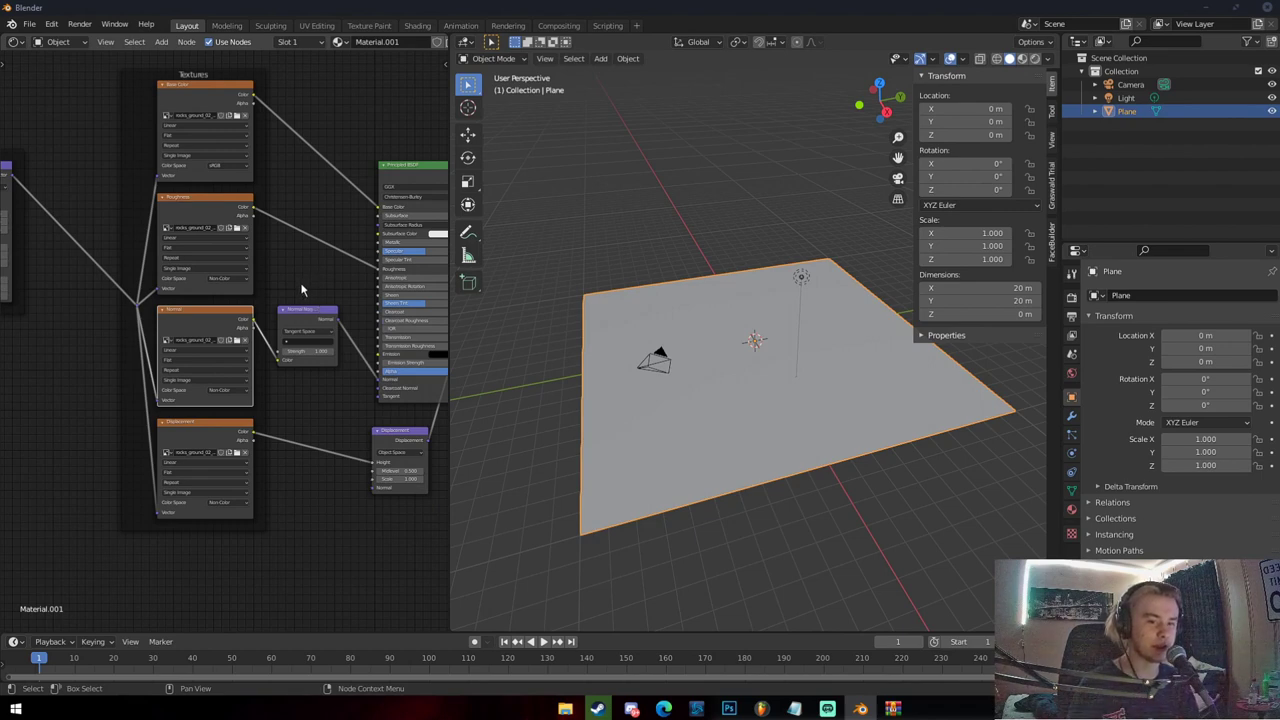
middle_drag(301, 282, 287, 289)
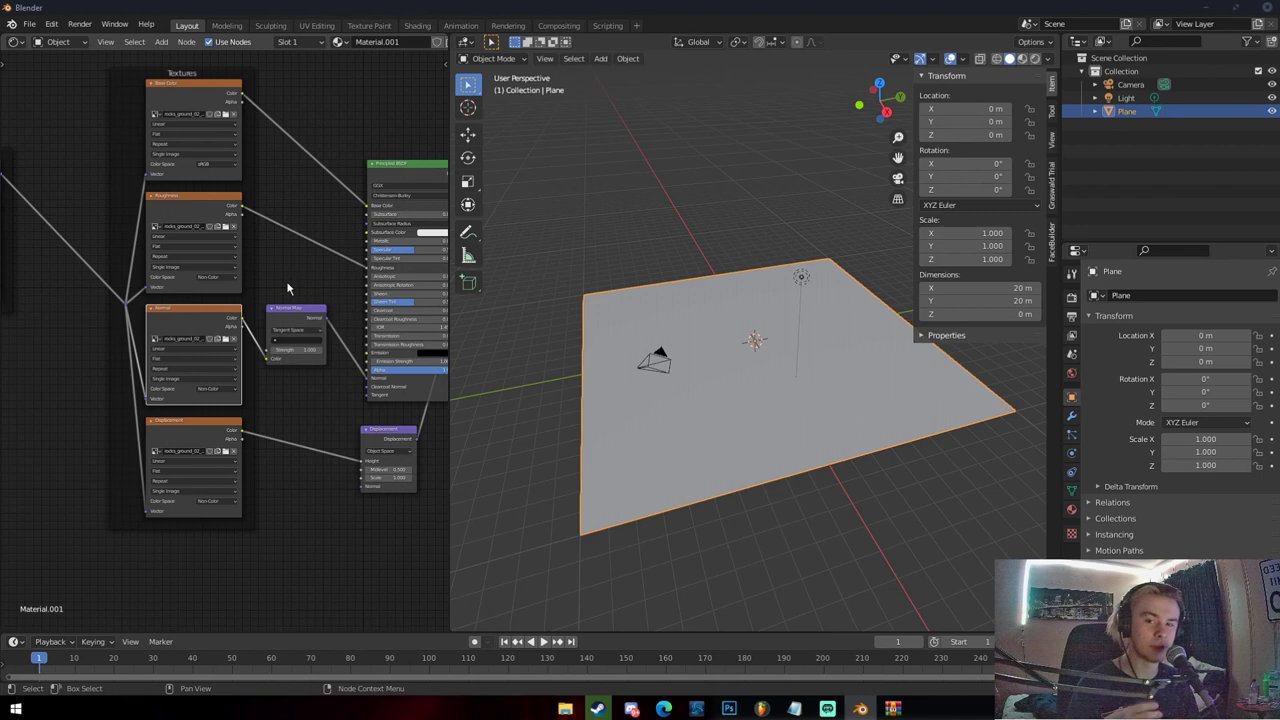
middle_drag(282, 283, 258, 255)
middle_drag(301, 392, 252, 374)
click(122, 380)
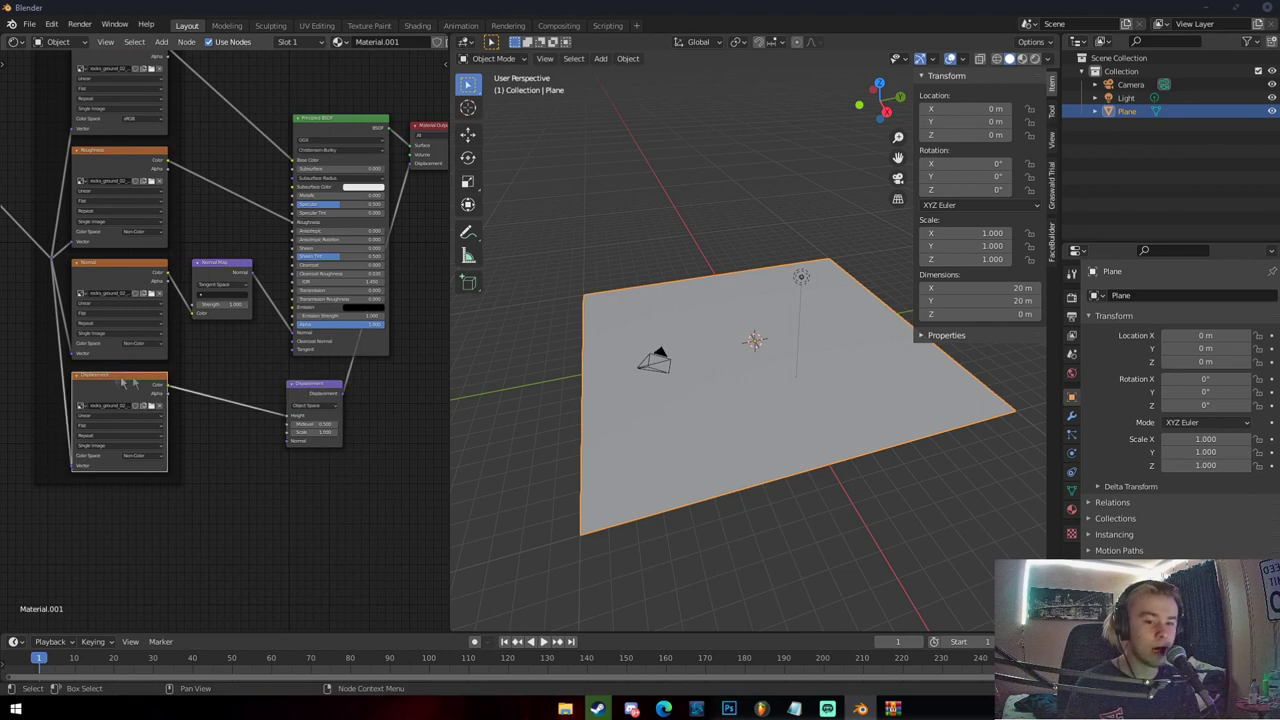
Space out the node tree by moving the Displacement node down and the Principled BSDF and Normal Map nodes up
click(338, 386)
middle_drag(395, 350, 340, 360)
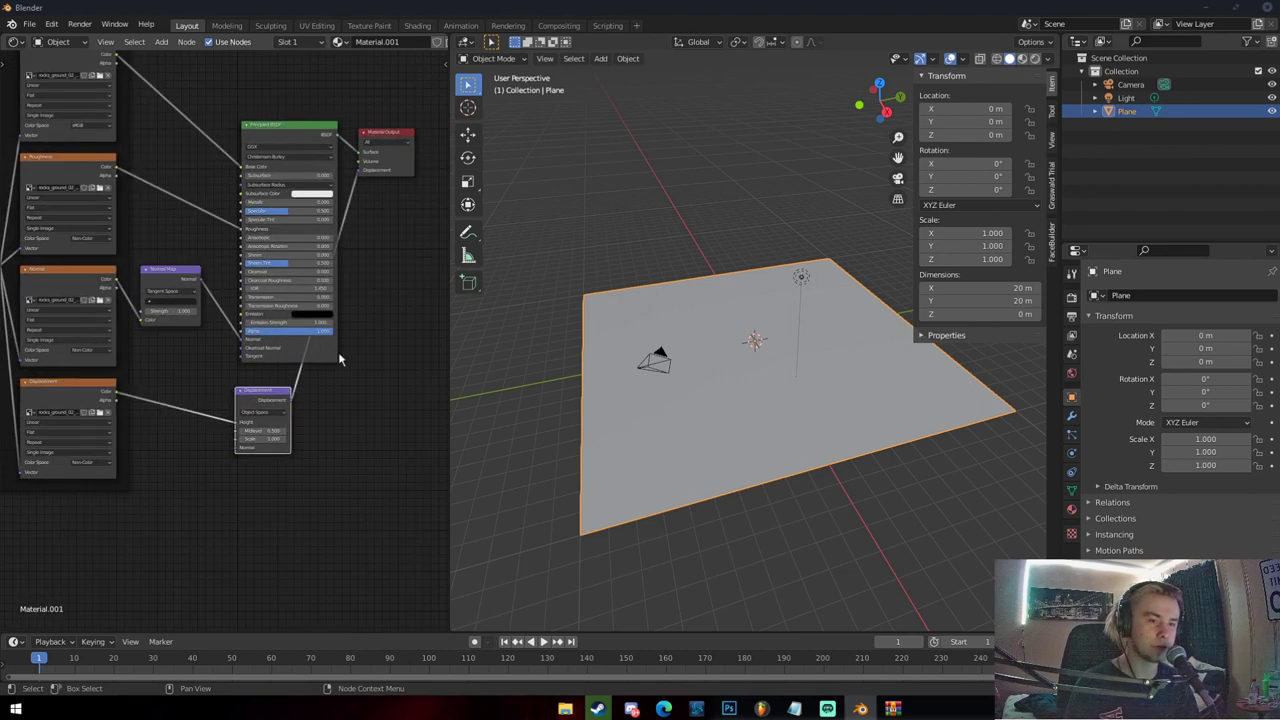
drag(268, 390, 283, 398)
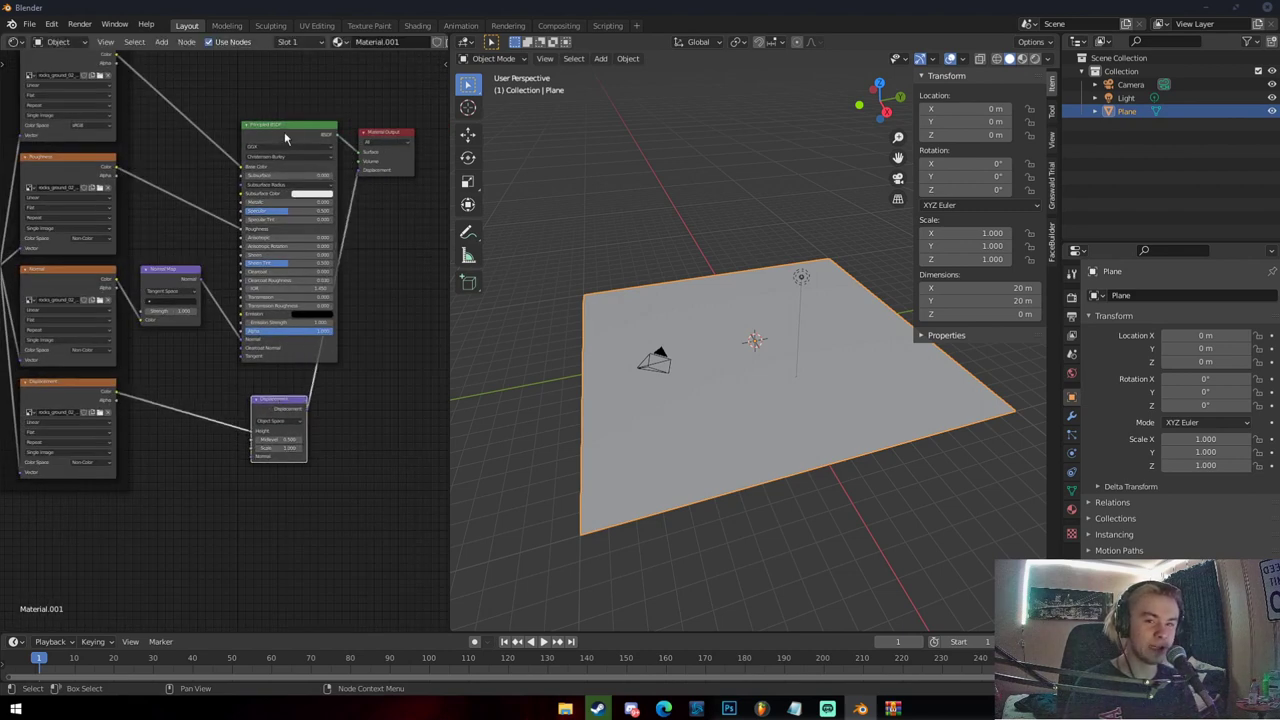
drag(284, 131, 254, 104)
drag(187, 276, 177, 268)
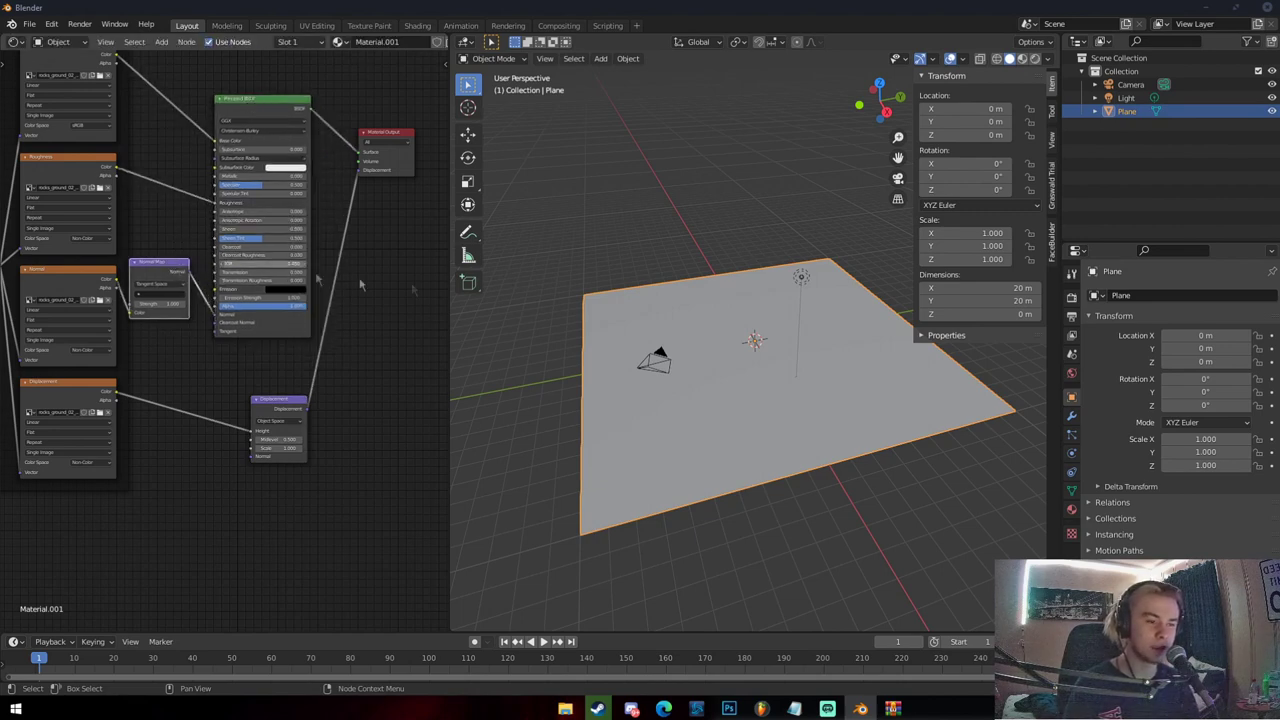
Set the render engine to Cycles and the render device to GPU Compute
scroll(700, 330, down, 4)
middle_drag(700, 330, 771, 357)
click(1072, 297)
click(1200, 295)
click(1195, 340)
click(1195, 328)
click(1192, 357)
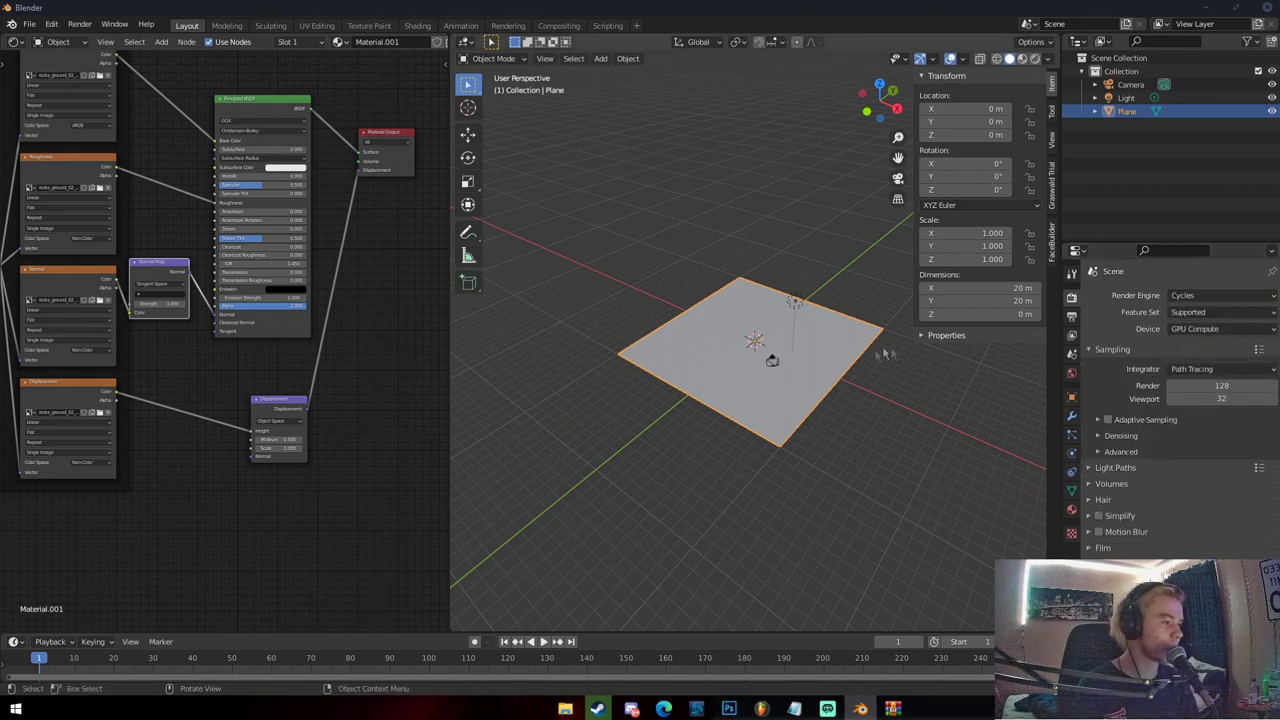
Switch the 3D viewport to Rendered shading to show the ground material on the plane
scroll(771, 357, up, 3)
key(z)
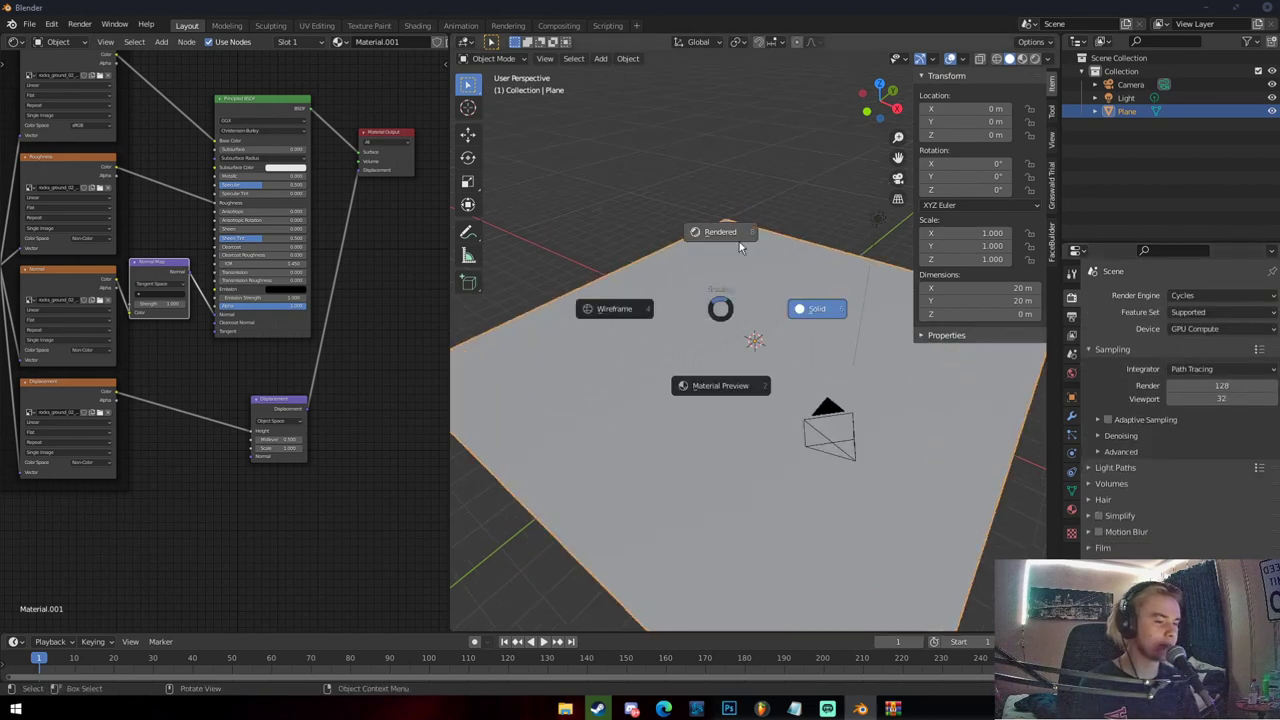
click(699, 272)
middle_drag(701, 268, 710, 195)
middle_drag(805, 354, 780, 330)
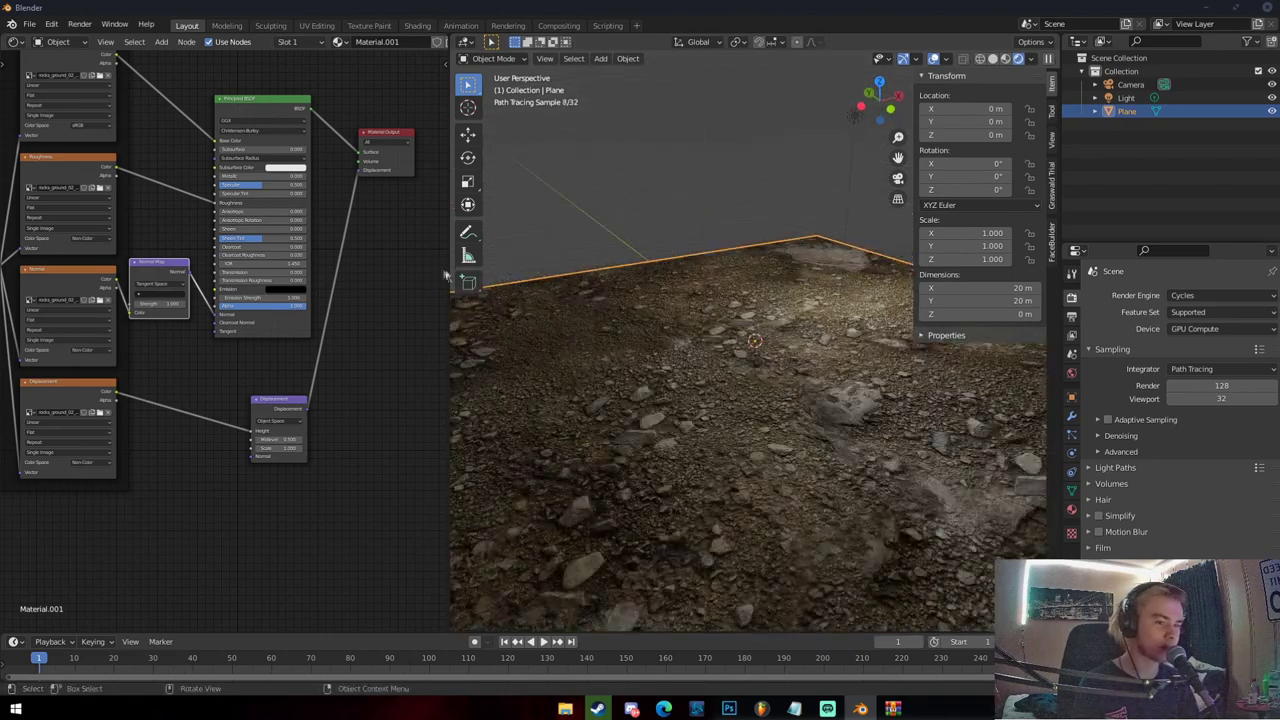
Widen the 3D viewport slightly and hide its transform sidebar
drag(448, 263, 430, 263)
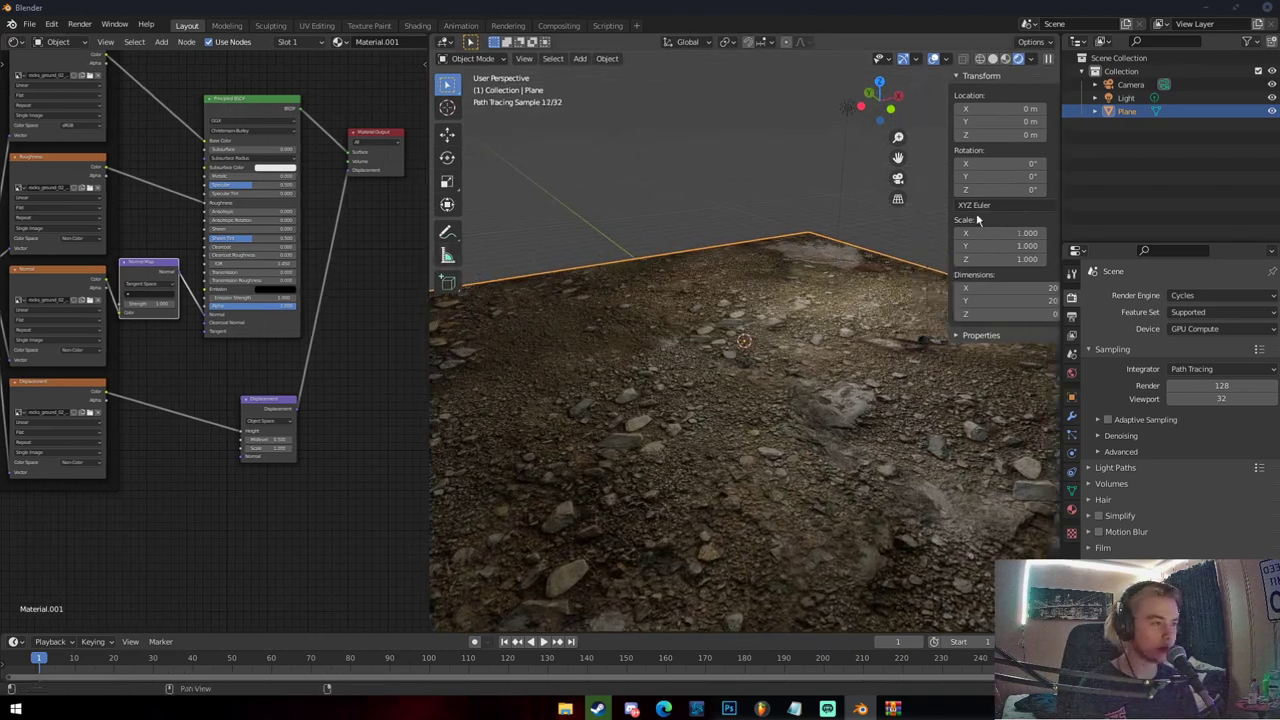
middle_drag(770, 255, 785, 322)
key(n)
Inspect the rendered rocky ground texture on the plane from close up and from a distance
scroll(770, 350, up, 5)
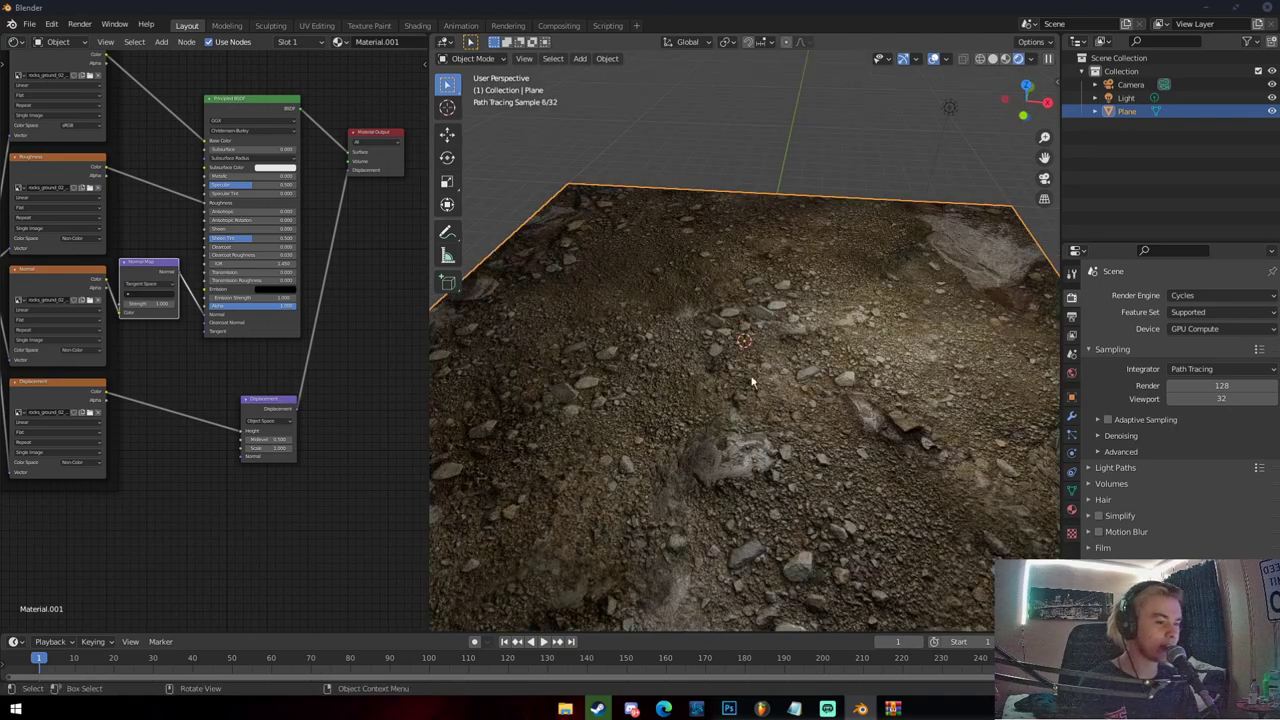
scroll(751, 383, down, 2)
middle_drag(754, 393, 660, 338)
scroll(803, 390, up, 3)
scroll(795, 415, down, 4)
scroll(790, 420, up, 4)
scroll(690, 345, down, 5)
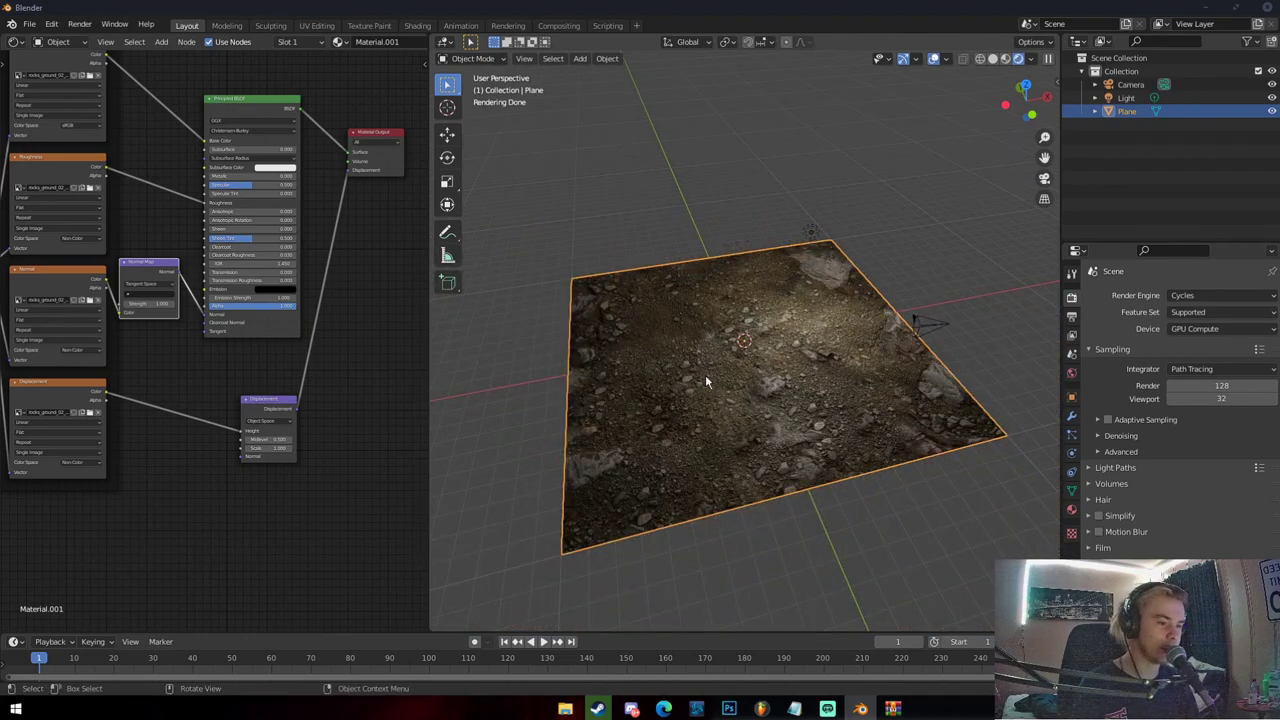
Put the plane in Edit Mode and inspect its UV layout in the UV Editor
key(Tab)
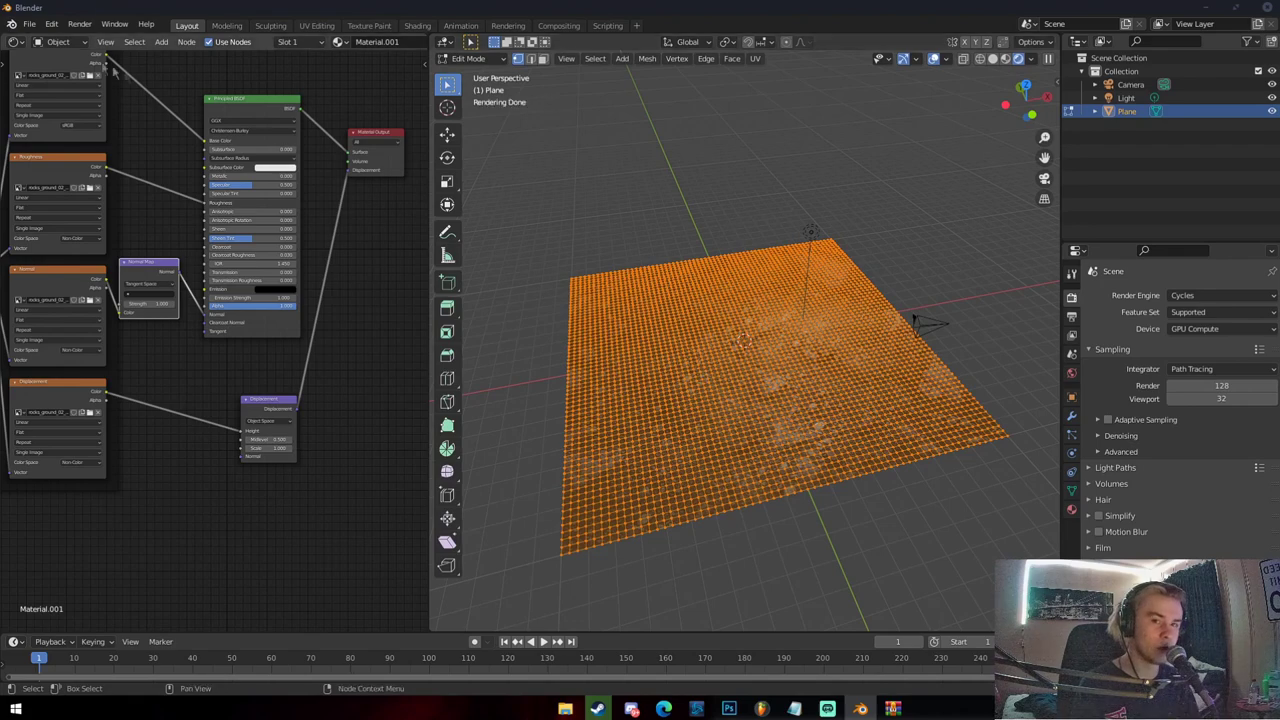
click(13, 42)
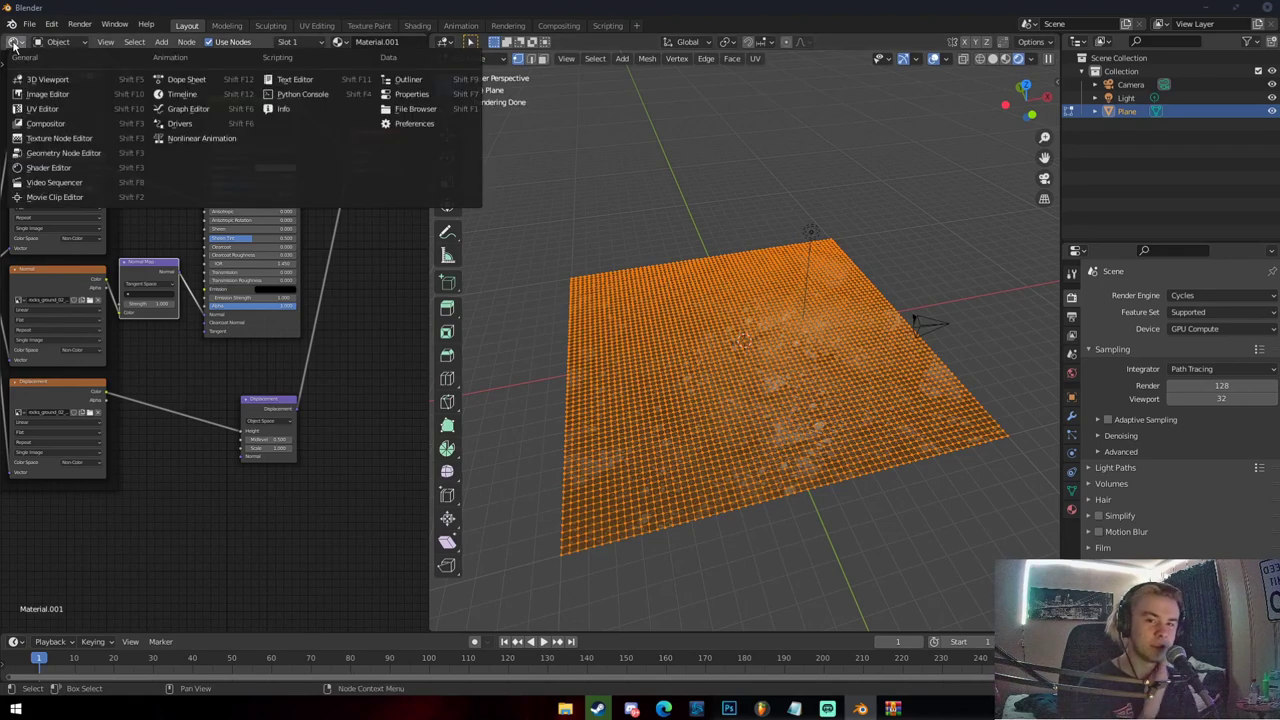
click(55, 112)
scroll(220, 240, down, 4)
scroll(294, 337, up, 6)
scroll(222, 296, down, 6)
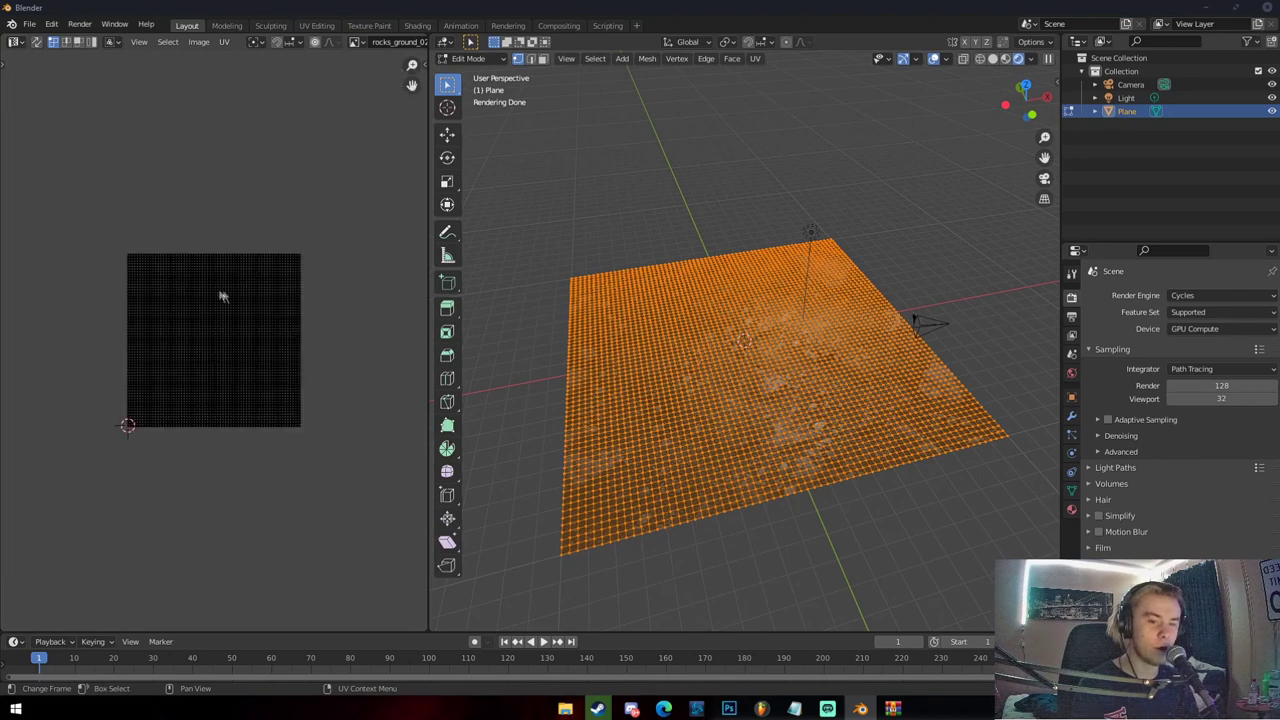
scroll(205, 300, up, 2)
scroll(246, 289, down, 3)
scroll(320, 338, up, 4)
Try scaling up the plane's whole UV layout, clear the UV selection and start returning to the Shader Editor
key(a)
key(s)
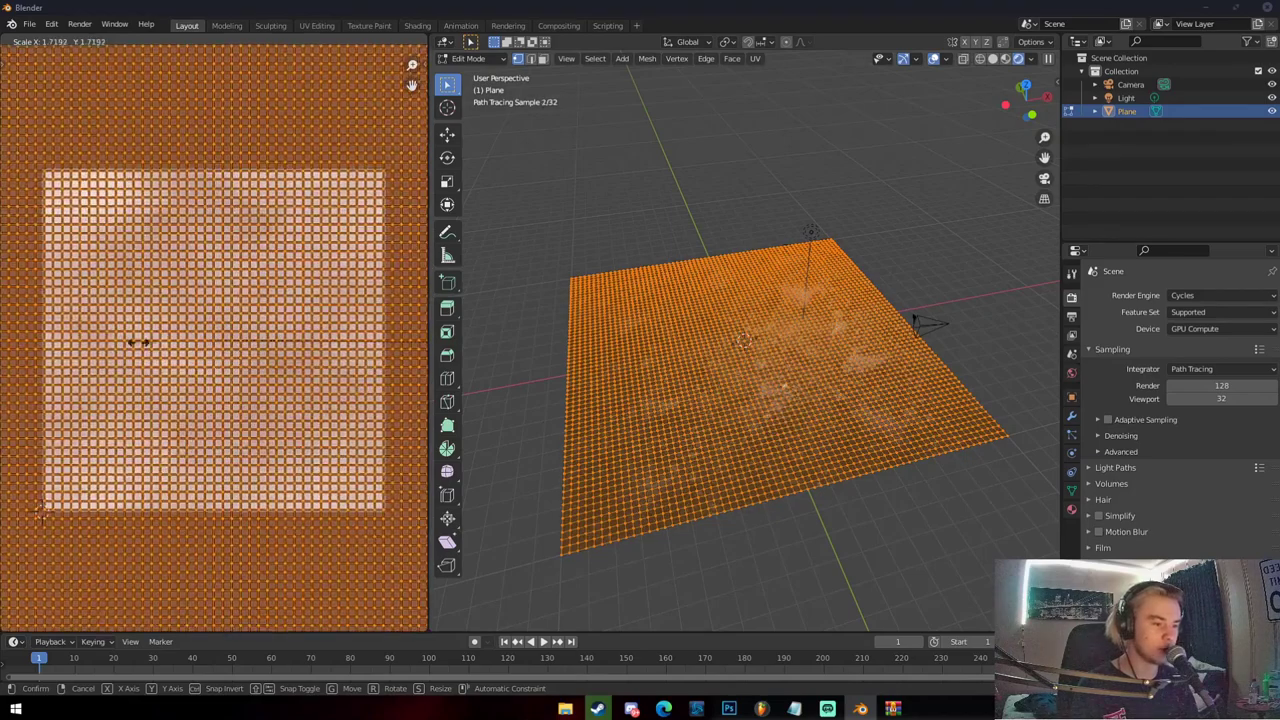
key(Escape)
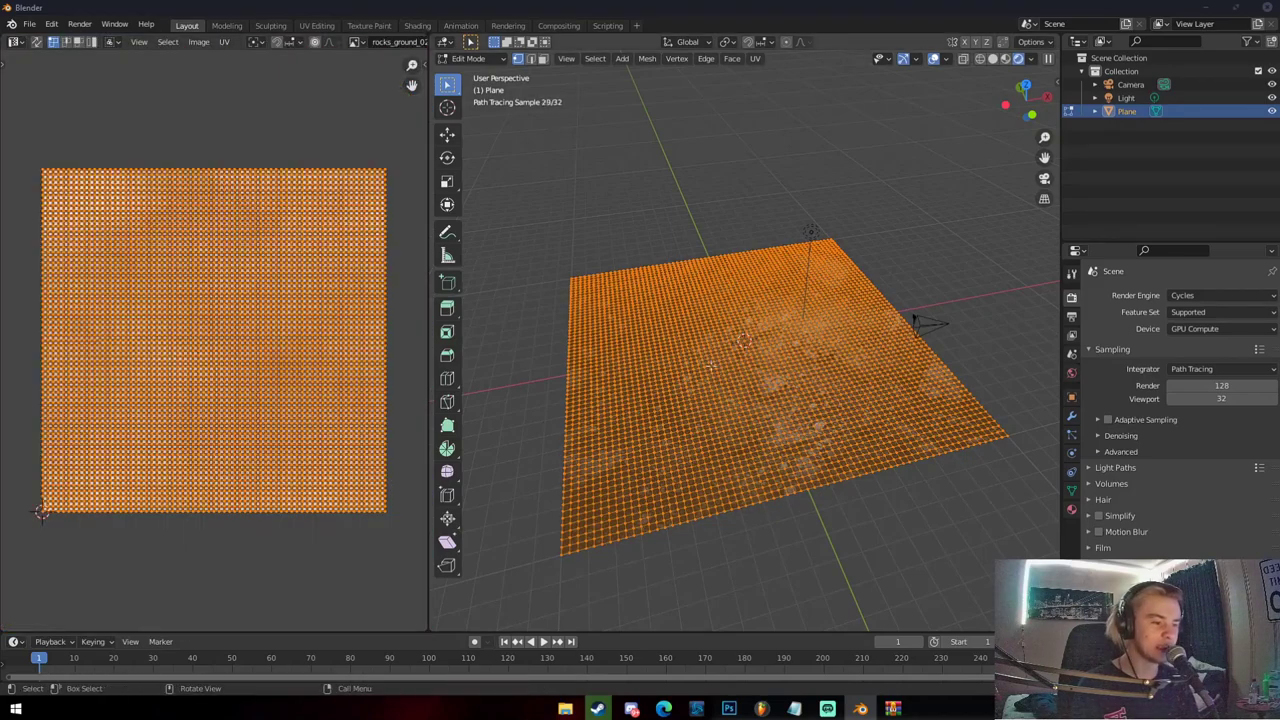
key(alt+a)
click(14, 41)
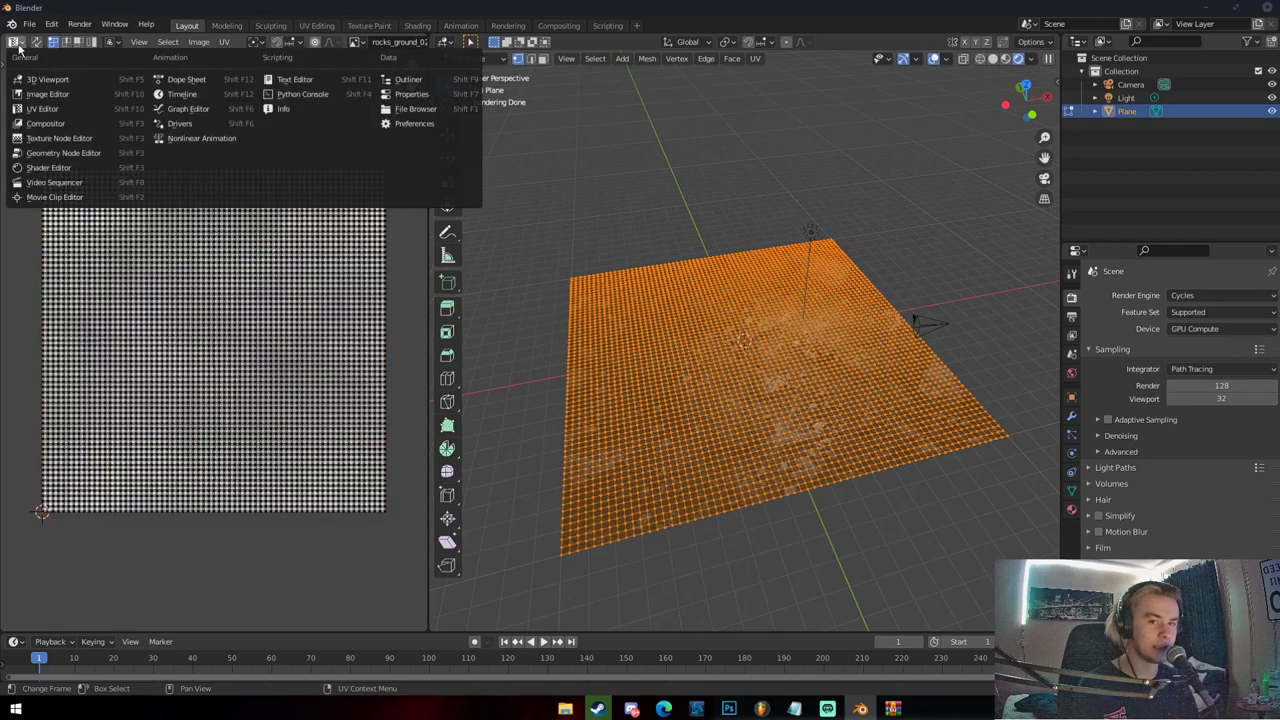
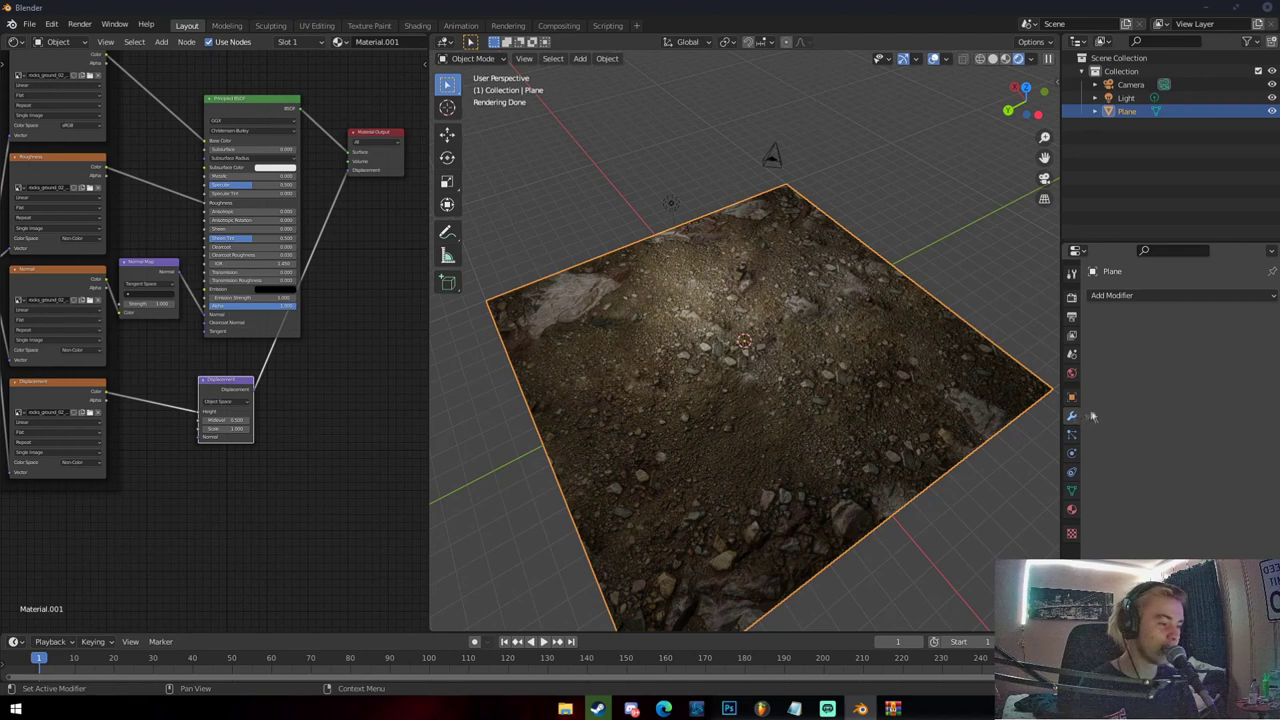
Set the Cycles feature set to Experimental in the render properties
click(1071, 297)
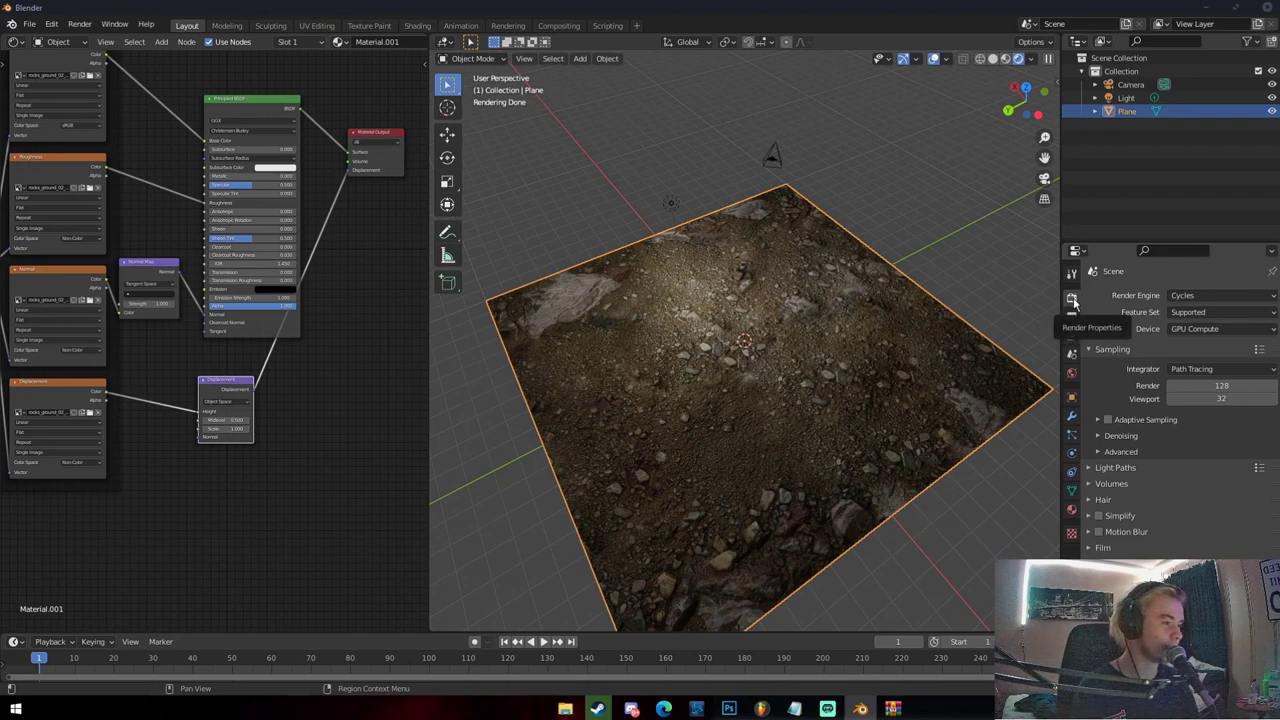
click(1205, 312)
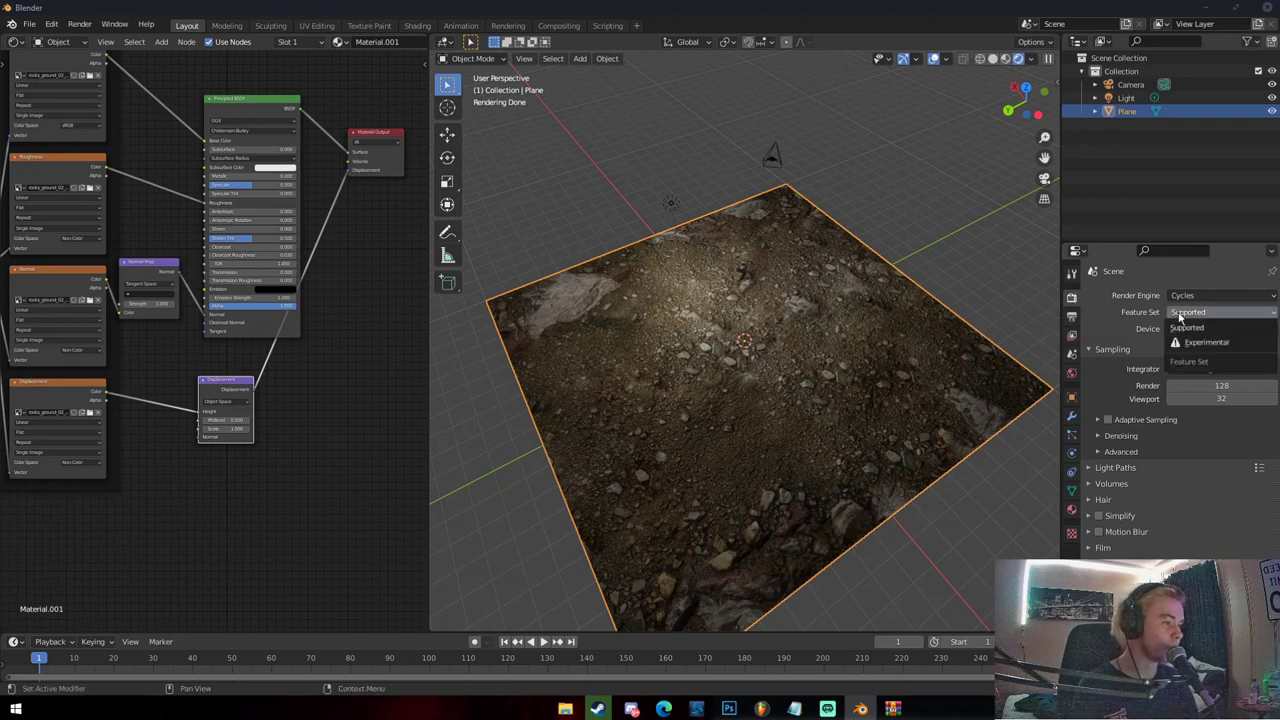
click(1193, 343)
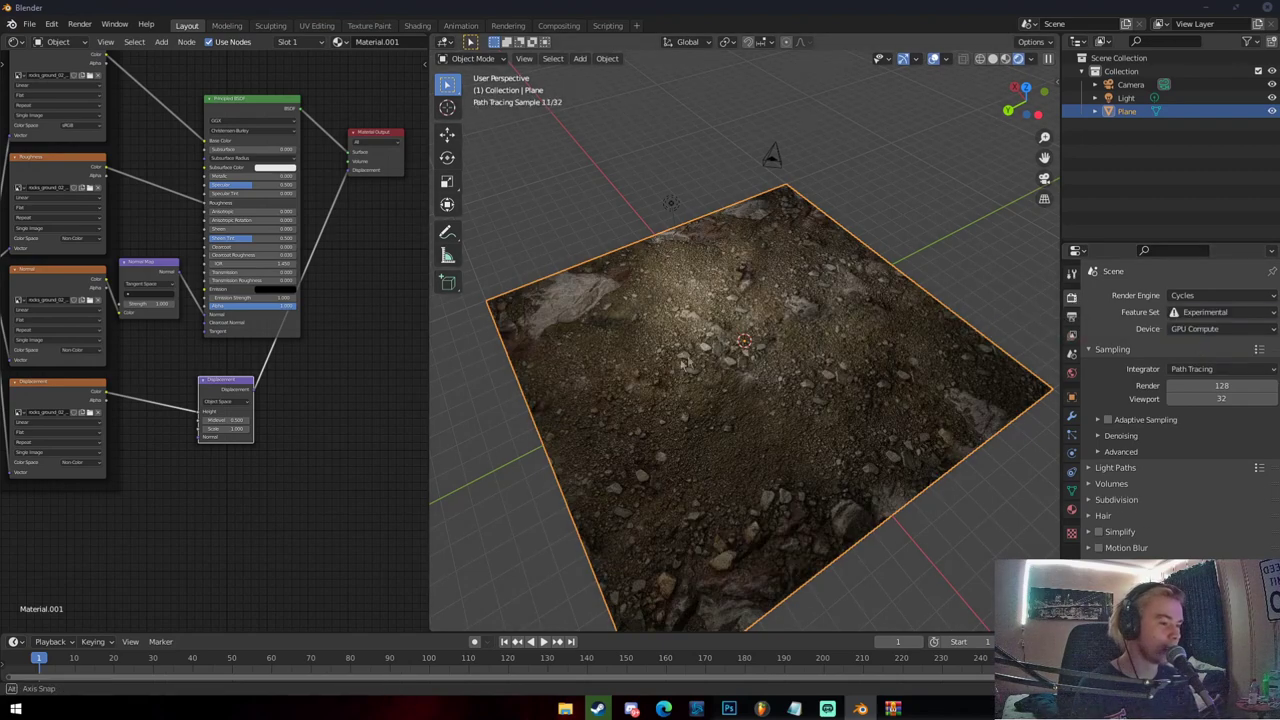
Review the plane's material properties down to the Displacement settings with Height, Midlevel and Scale
middle_drag(900, 400, 1000, 390)
click(1071, 510)
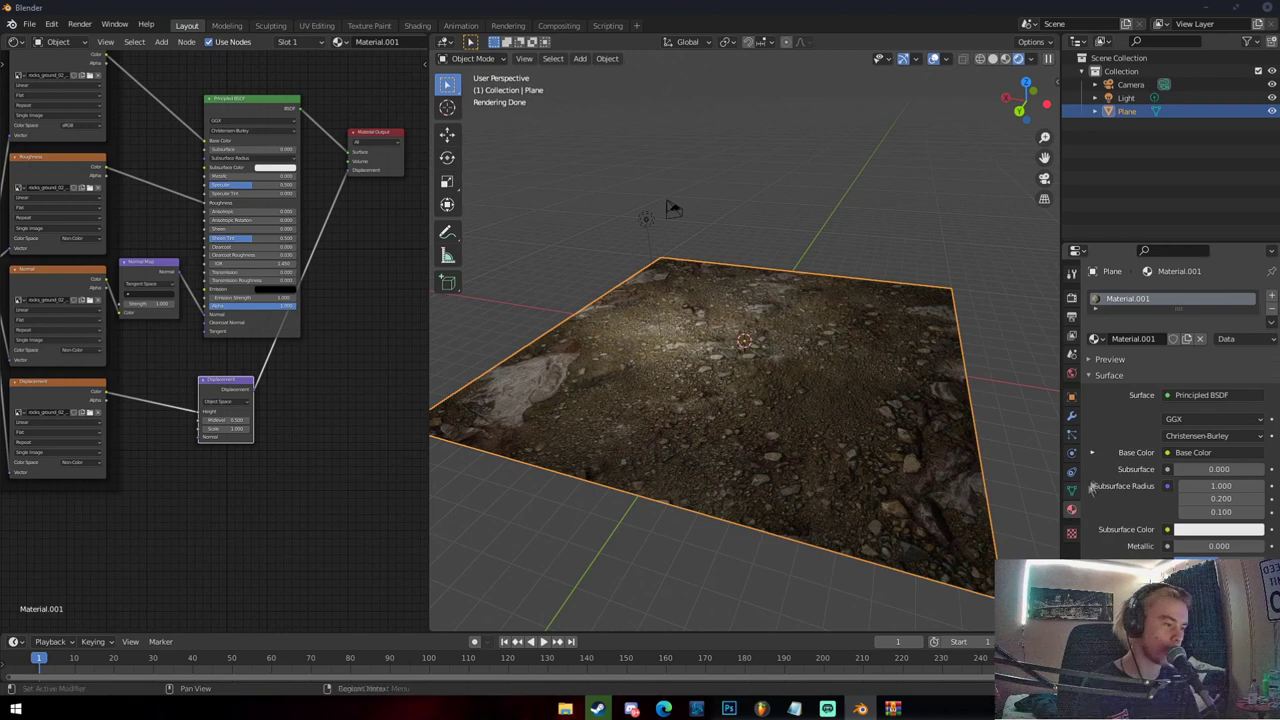
scroll(1117, 452, down, 8)
scroll(1118, 454, down, 3)
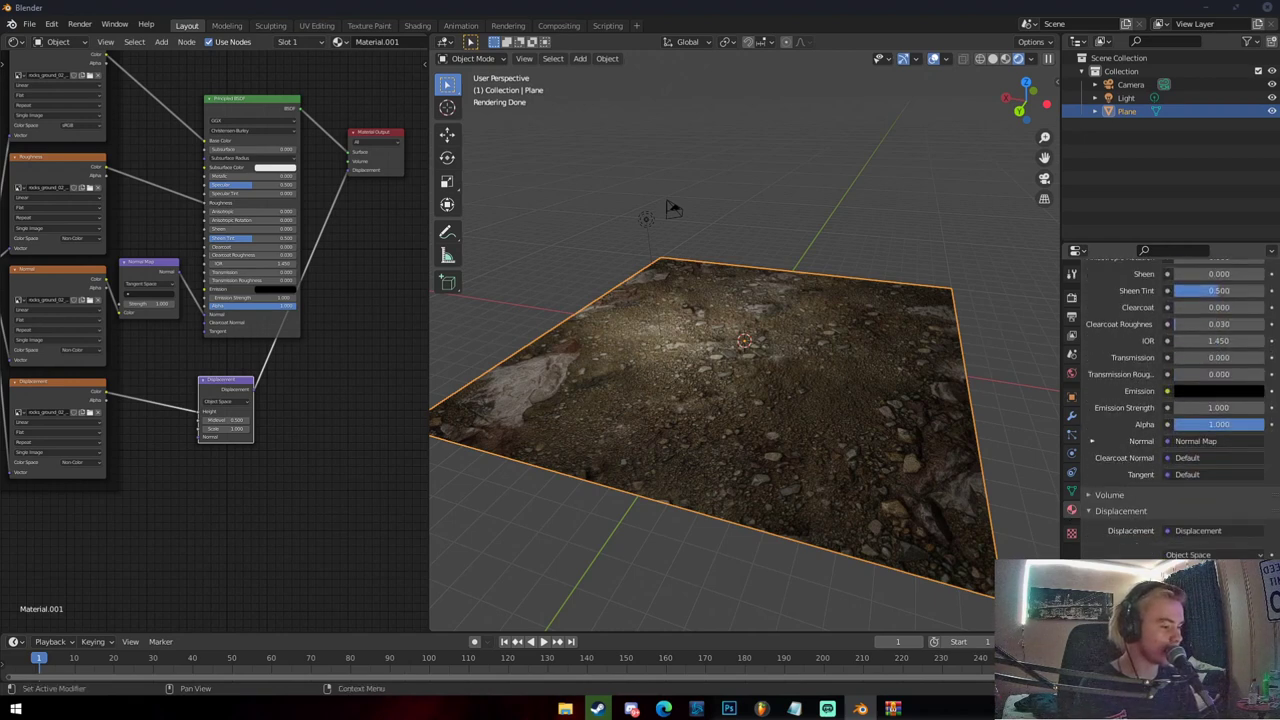
scroll(1118, 454, down, 3)
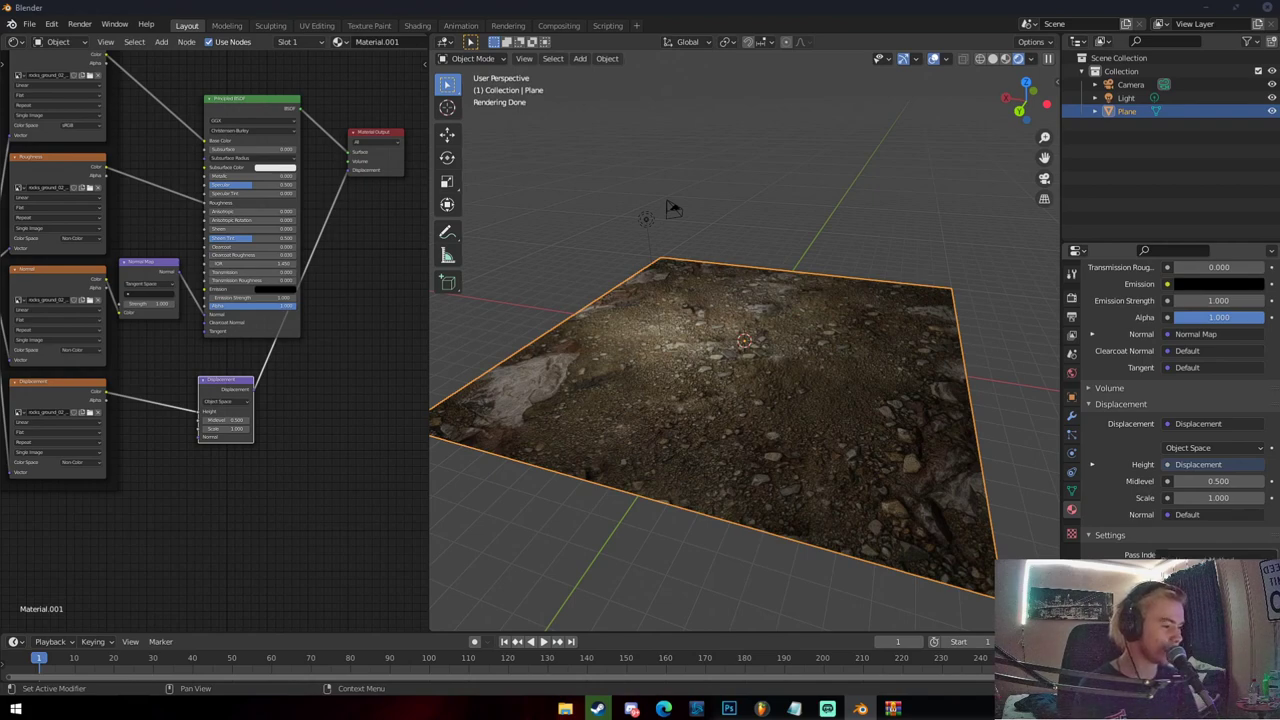
Examine the plane edge-on, close up and from a distance for visible surface displacement
middle_drag(713, 419, 753, 377)
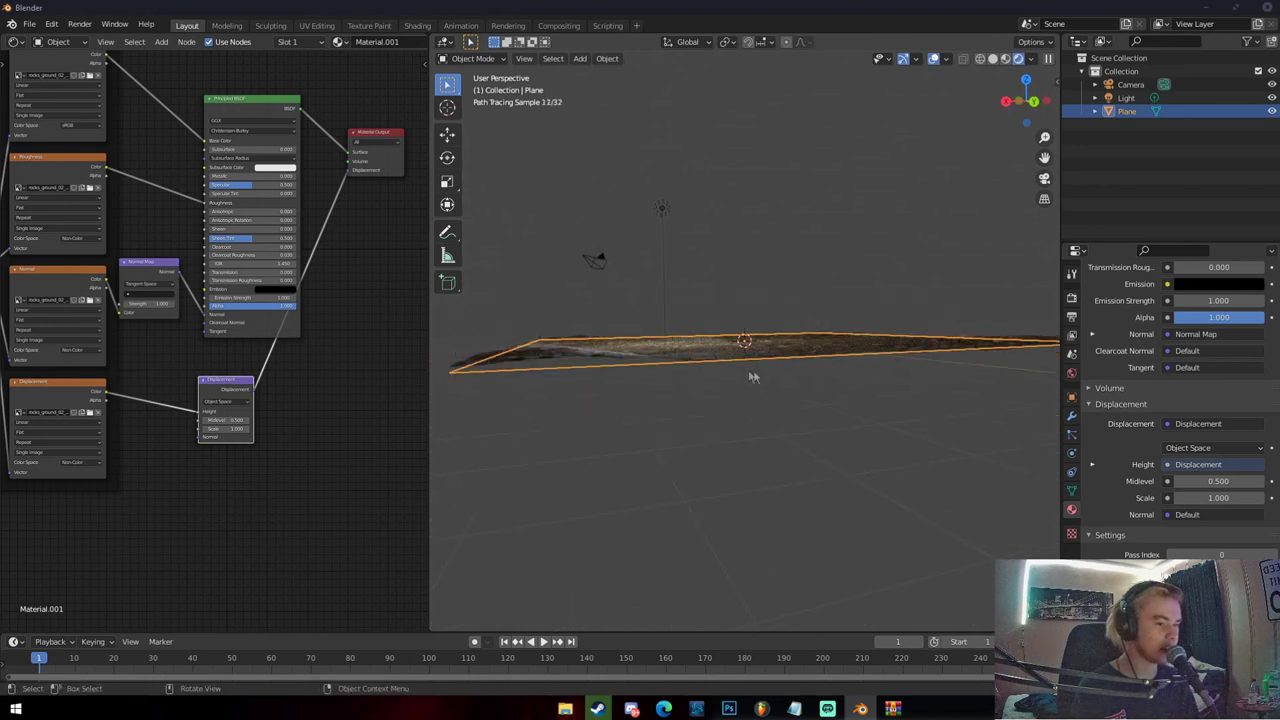
middle_drag(586, 363, 783, 427)
scroll(781, 419, up, 5)
scroll(784, 422, down, 2)
scroll(777, 420, down, 3)
middle_drag(776, 420, 754, 429)
scroll(754, 429, up, 3)
scroll(758, 422, down, 3)
scroll(760, 423, down, 2)
mouse_move(744, 405)
middle_down()
mouse_move(735, 422)
mouse_move(738, 410)
middle_up()
Check the plane's subdivided mesh in Edit Mode and return to Object Mode
key(Tab)
scroll(738, 405, up, 4)
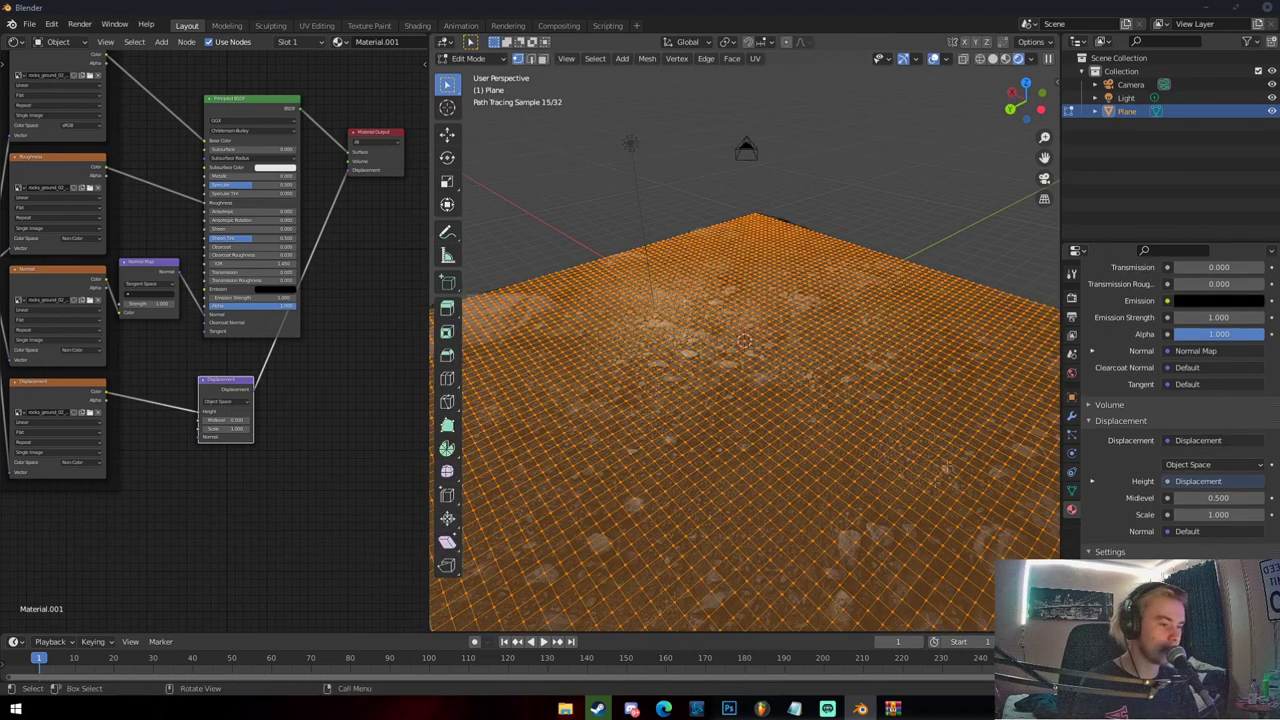
key(Tab)
middle_drag(790, 360, 818, 365)
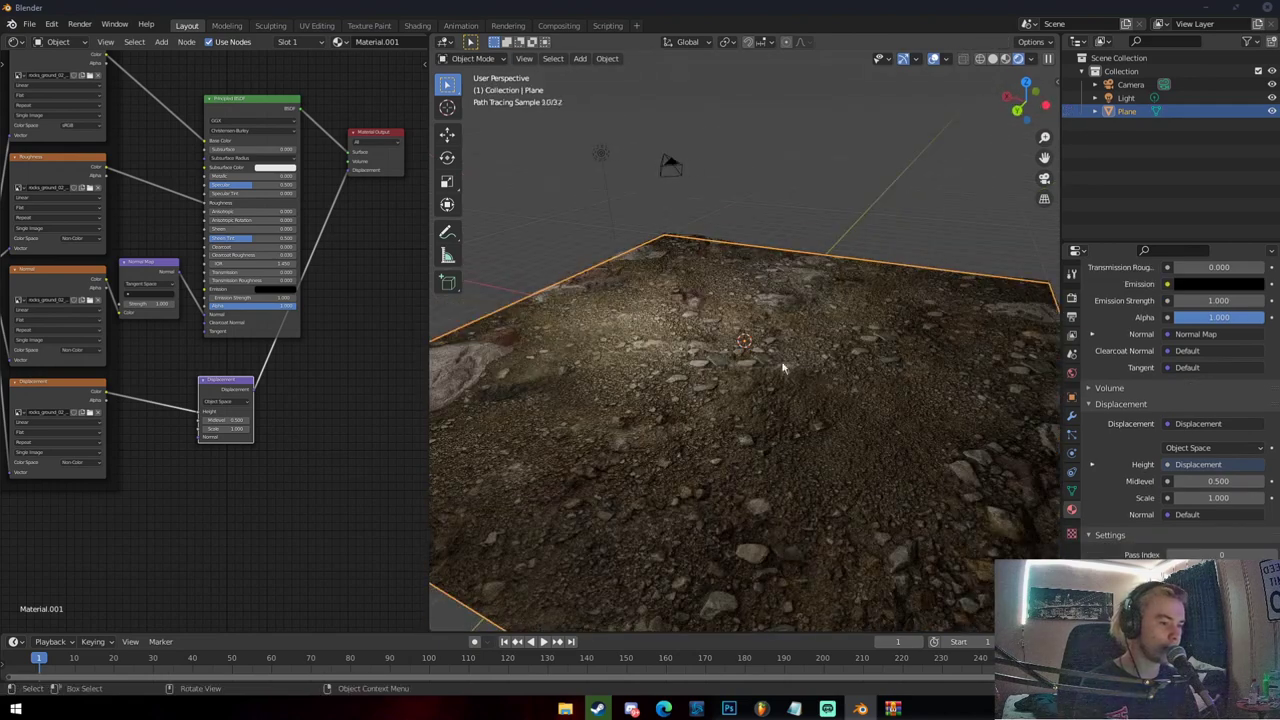
scroll(785, 367, down, 2)
Add a Subdivision Surface modifier to the plane and enable Adaptive Subdivision on it
click(1071, 415)
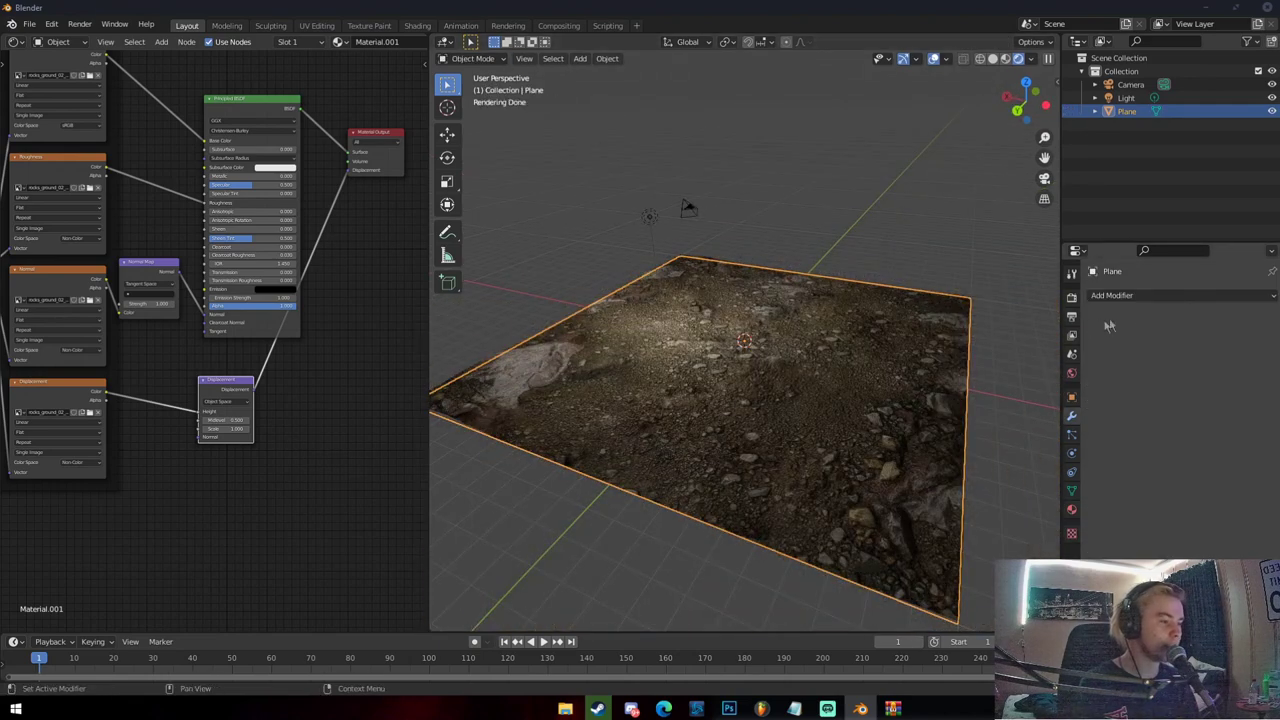
click(1128, 296)
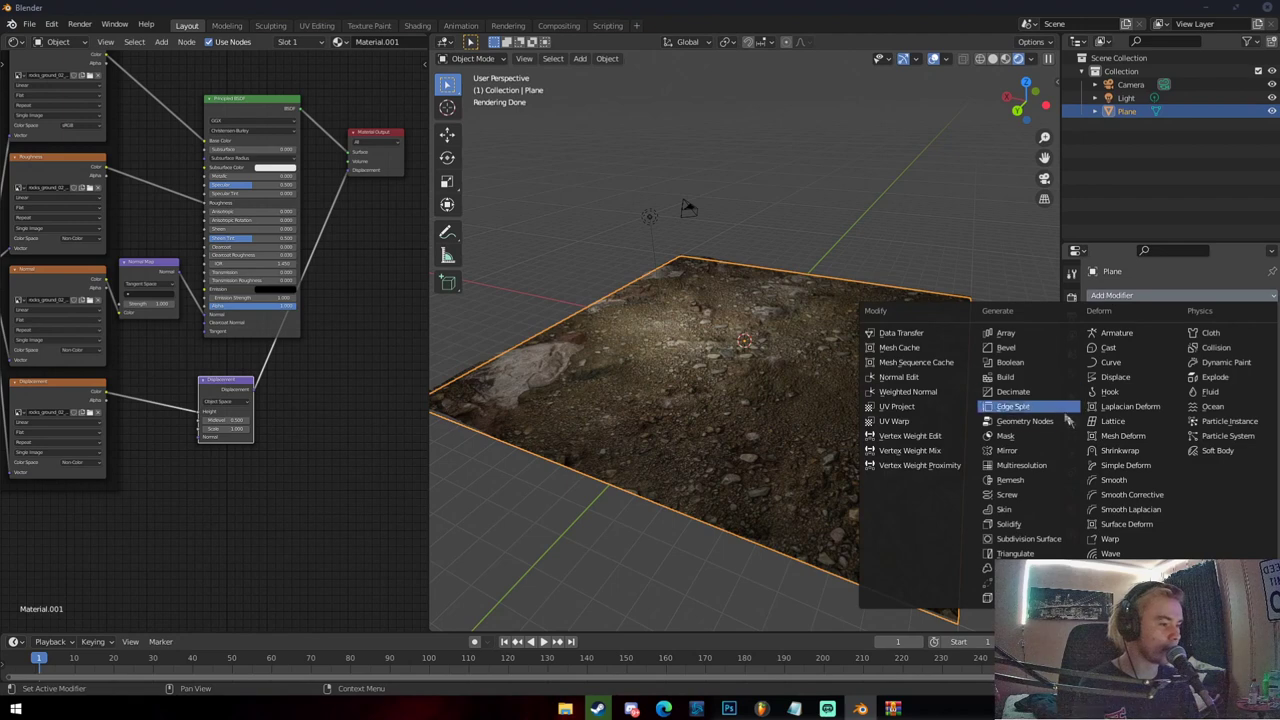
click(1049, 541)
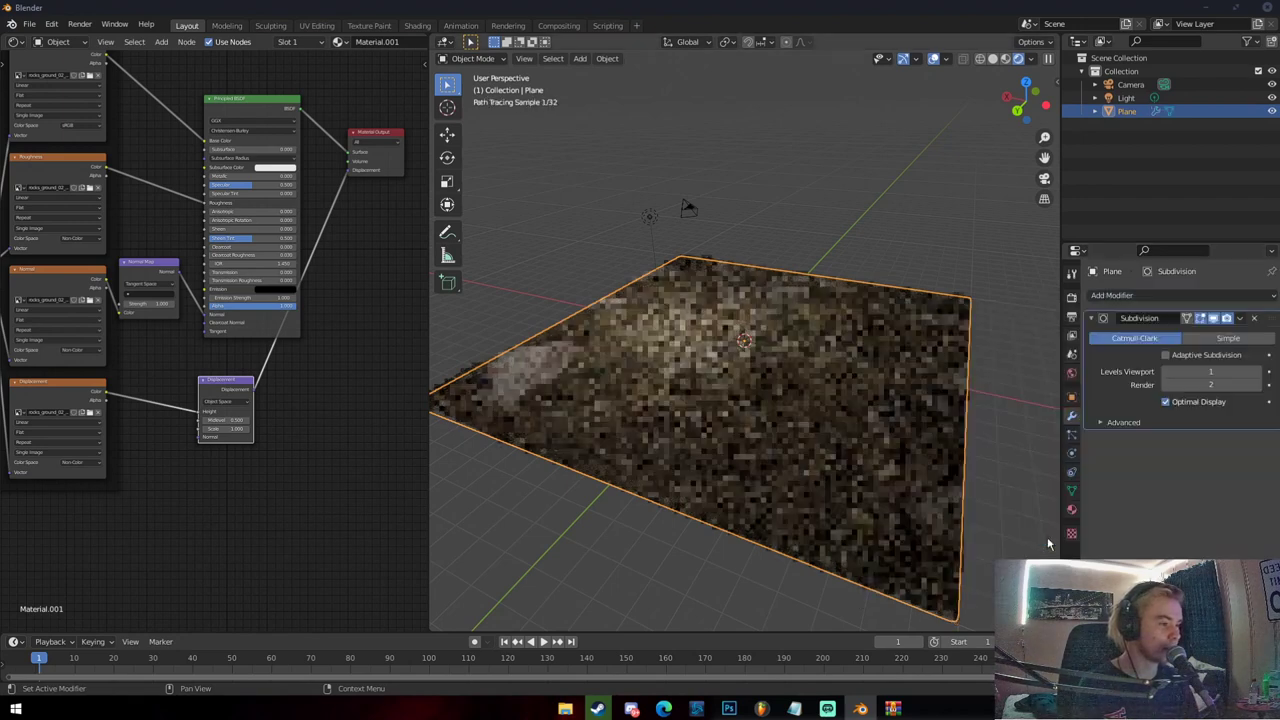
click(1165, 356)
mouse_move(858, 461)
middle_down()
mouse_move(853, 431)
mouse_move(881, 405)
mouse_move(824, 392)
mouse_move(805, 418)
mouse_move(757, 437)
mouse_move(757, 452)
mouse_move(765, 429)
middle_up()
scroll(854, 425, up, 5)
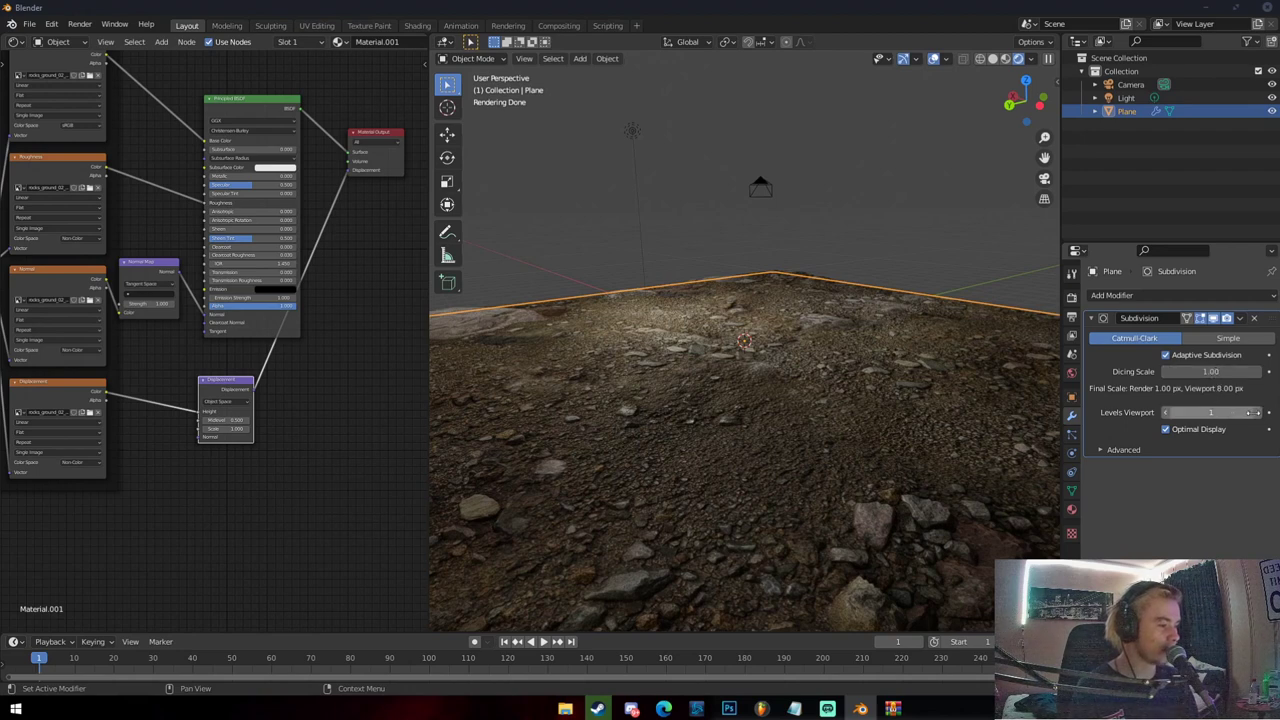
Try viewport subdivision level 2, set it back to 1, and examine the displaced ground from a low angle
click(1257, 412)
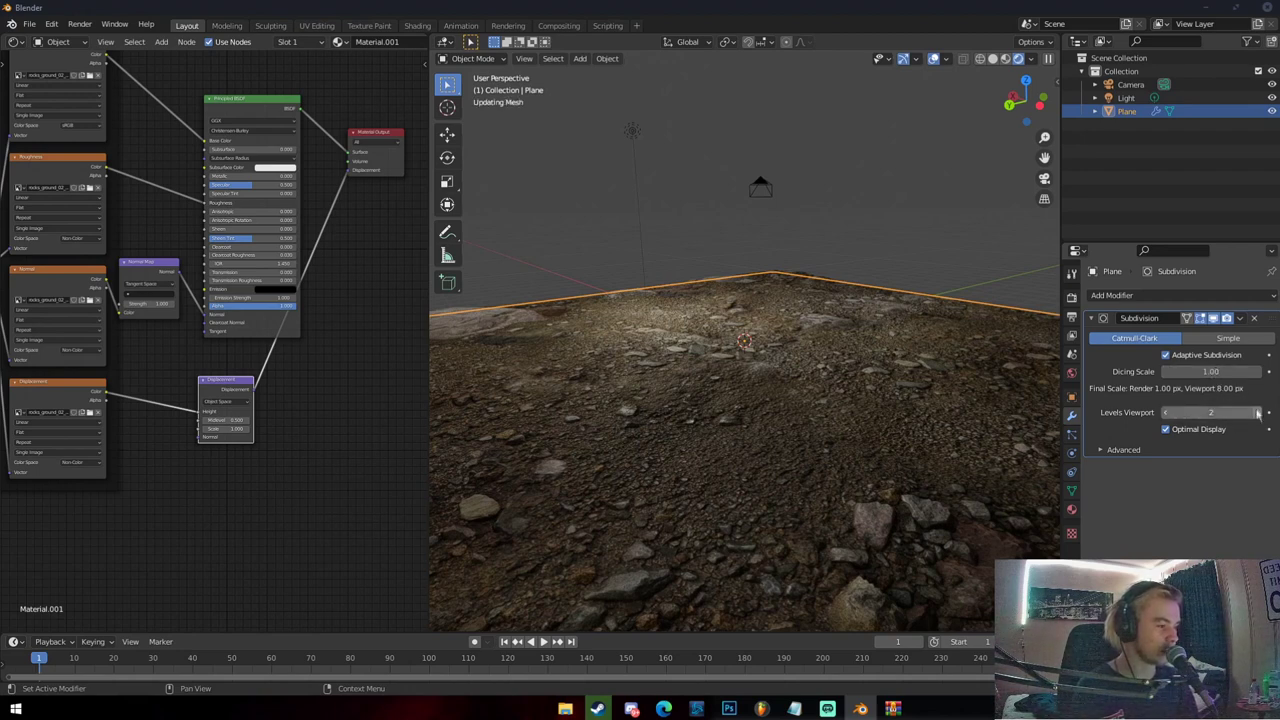
click(1164, 413)
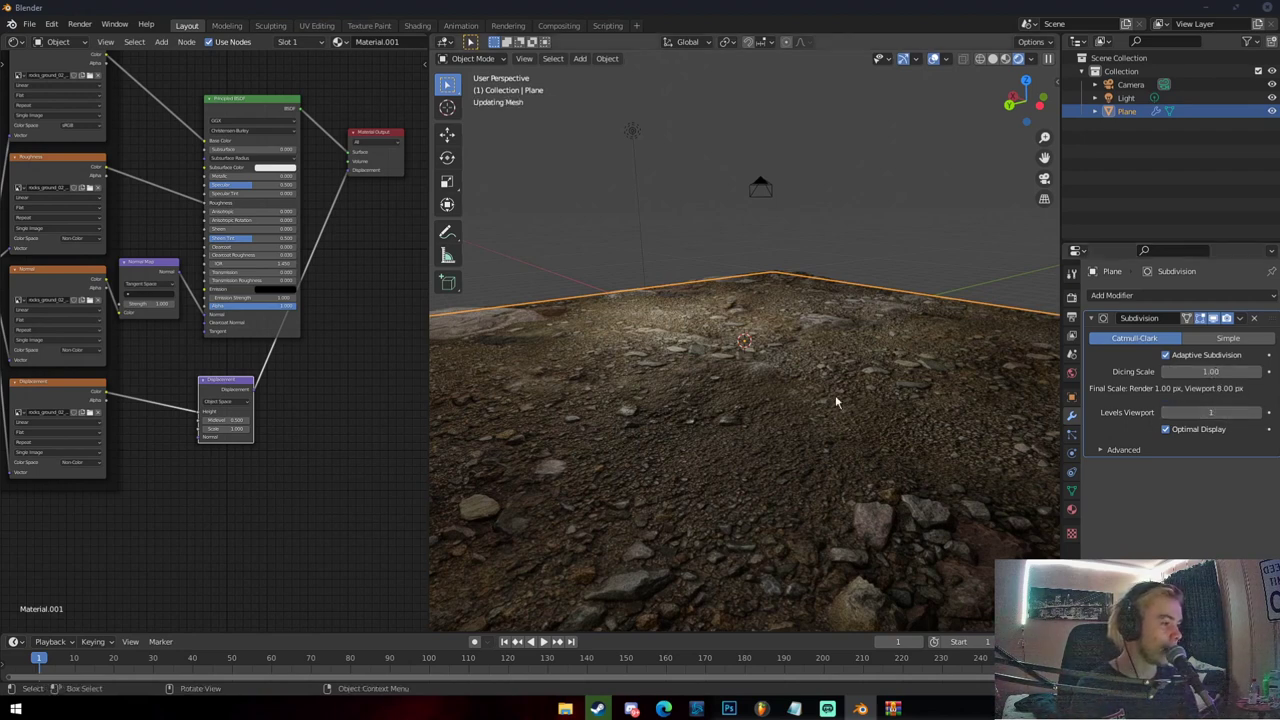
mouse_move(718, 360)
middle_down()
mouse_move(797, 366)
mouse_move(820, 418)
mouse_move(811, 391)
middle_up()
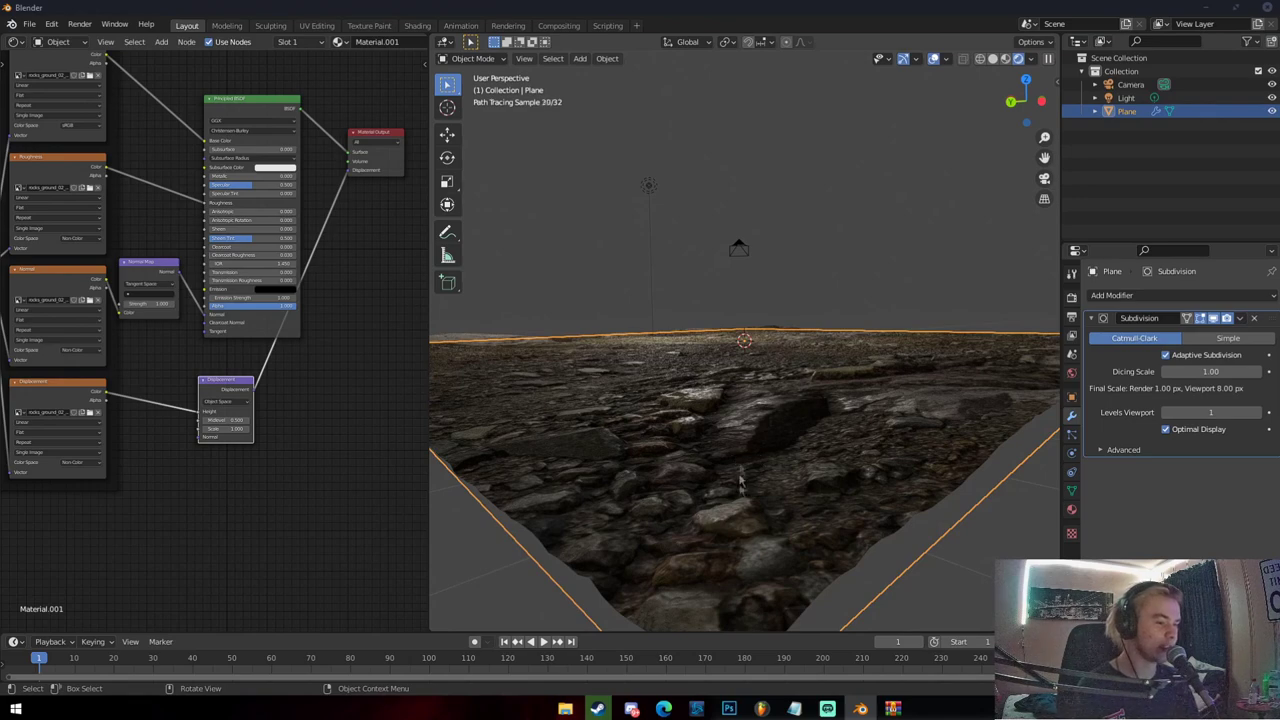
click(782, 322)
middle_drag(800, 300, 766, 406)
key(z)
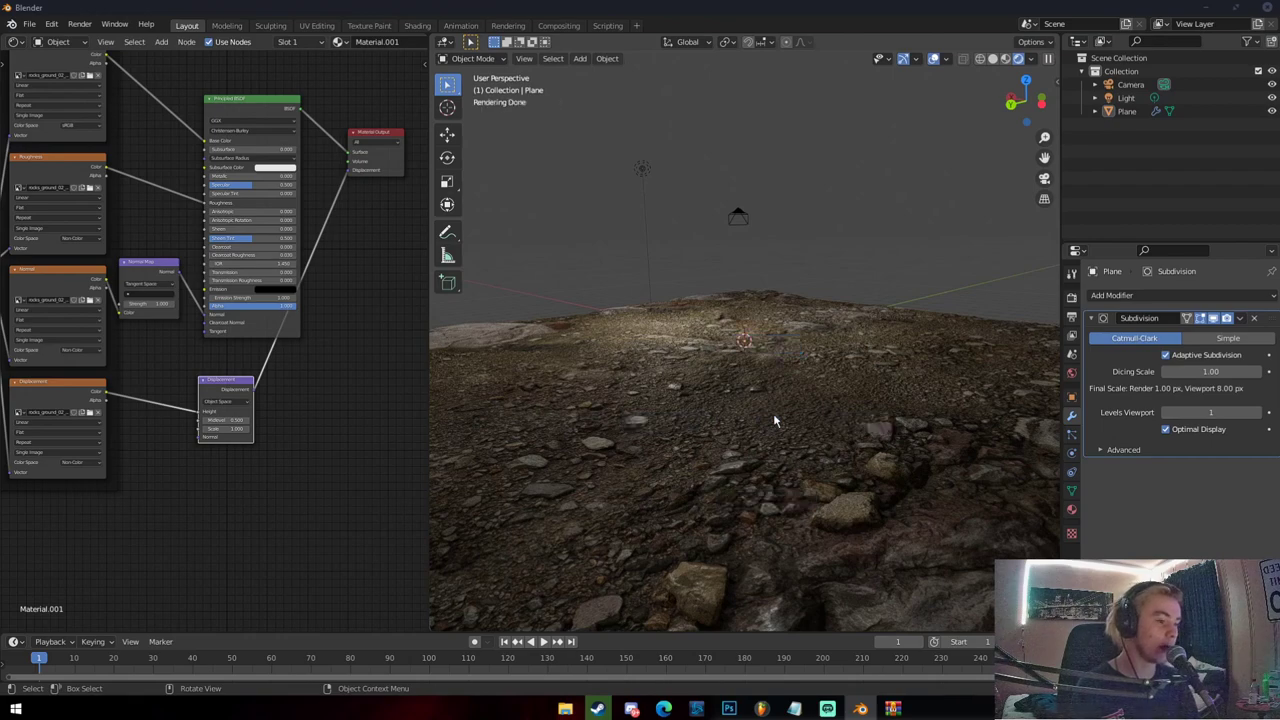
Select the plane, check its mesh in Edit Mode with the modifier applied live, and return to Object Mode
scroll(773, 413, down, 6)
click(769, 388)
key(Tab)
mouse_move(769, 388)
middle_down()
mouse_move(750, 432)
mouse_move(735, 398)
middle_up()
key(Tab)
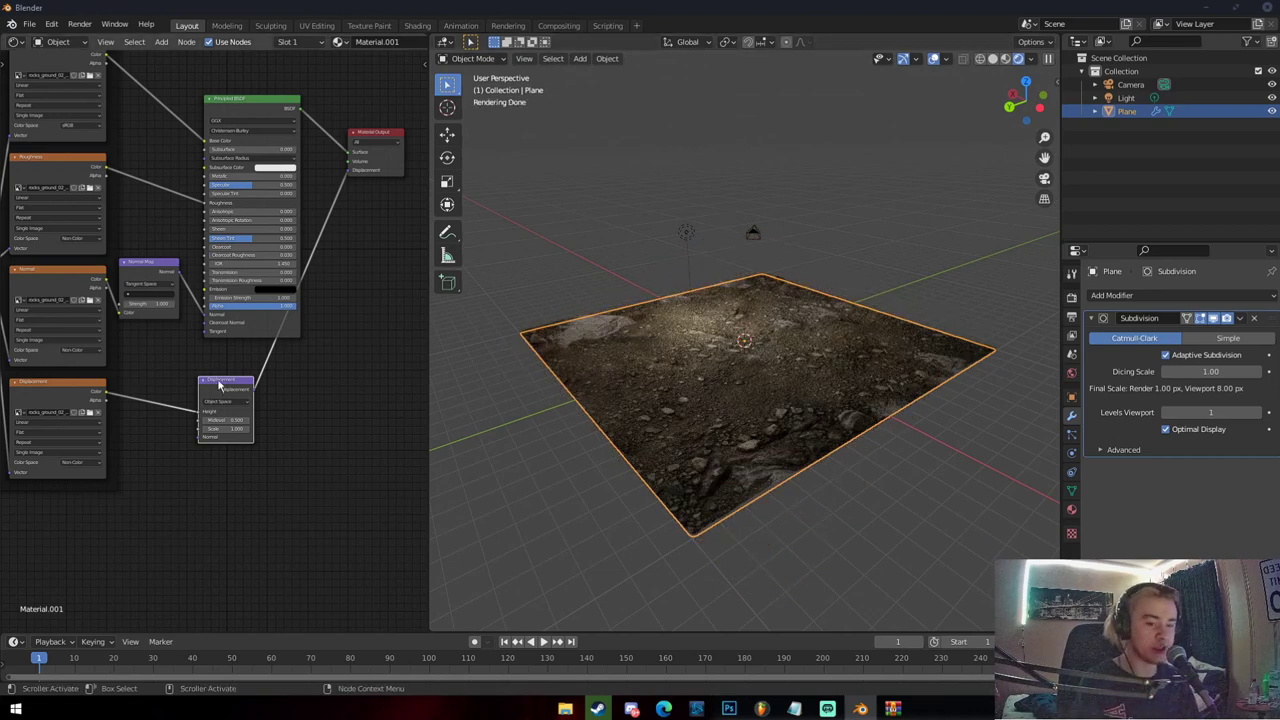
Examine the Displacement node's settings and compare them with the rocky ground seen up close
drag(226, 389, 232, 381)
scroll(250, 430, up, 3)
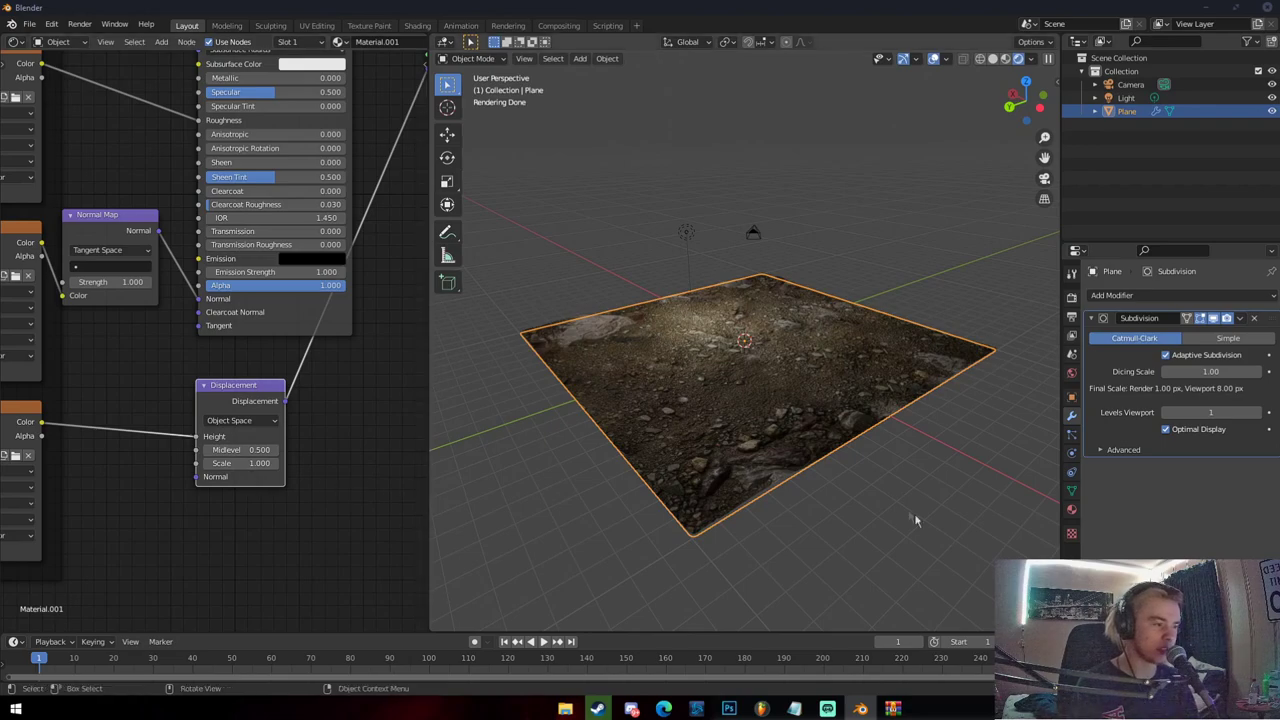
scroll(831, 432, up, 4)
mouse_move(831, 432)
middle_down()
mouse_move(814, 434)
mouse_move(831, 391)
mouse_move(808, 422)
middle_up()
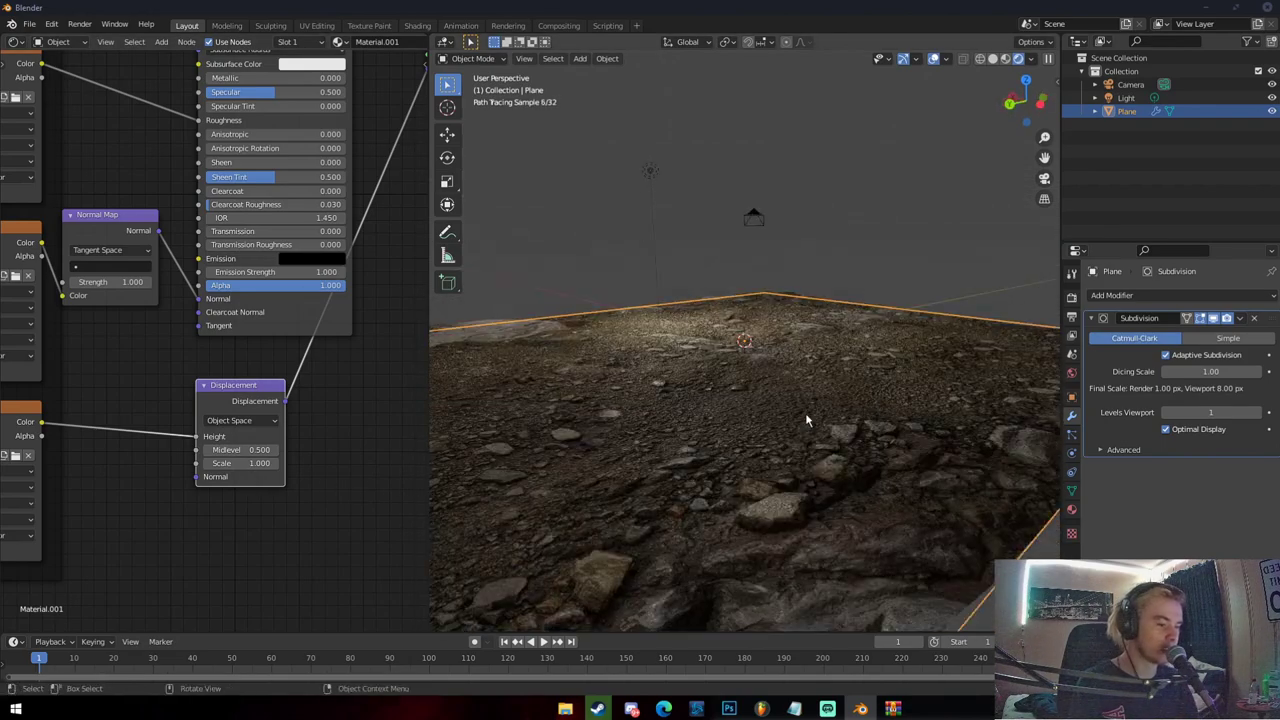
Turn off Adaptive Subdivision, set the viewport subdivision level to 2, and enable Adaptive Subdivision again
click(1167, 357)
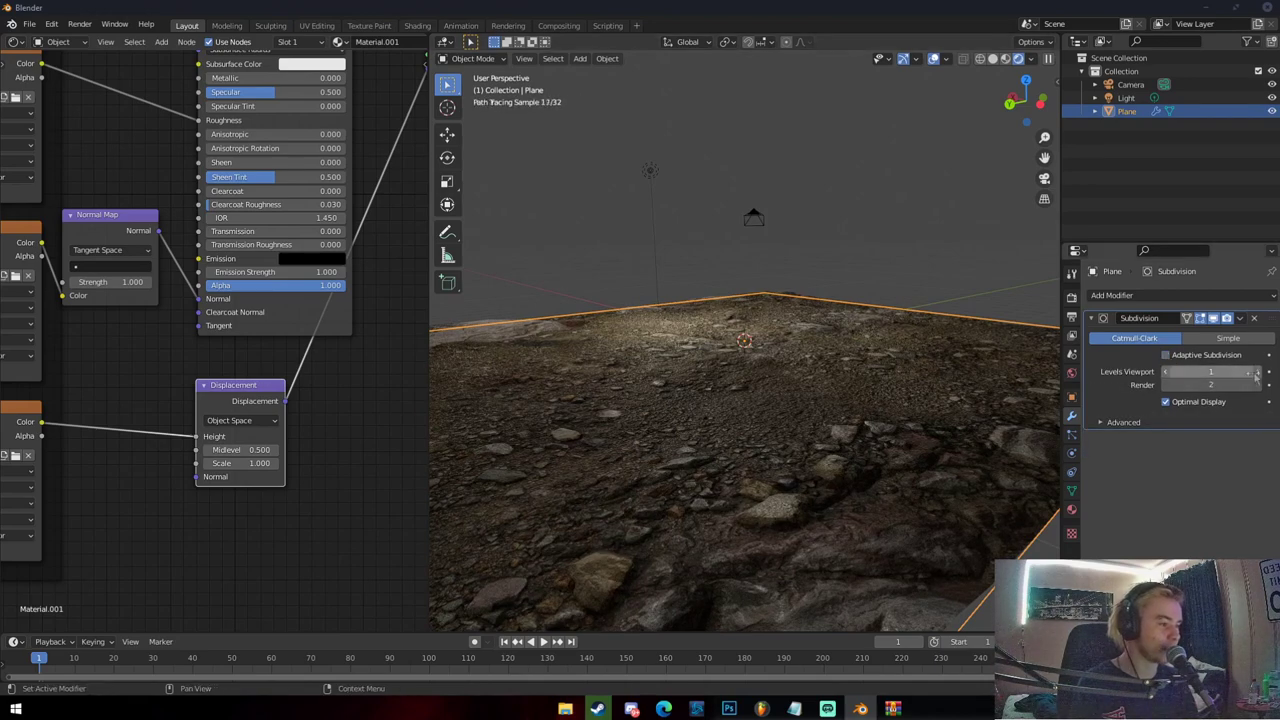
click(1261, 374)
mouse_move(815, 470)
middle_down()
mouse_move(815, 424)
mouse_move(829, 415)
mouse_move(1009, 407)
middle_up()
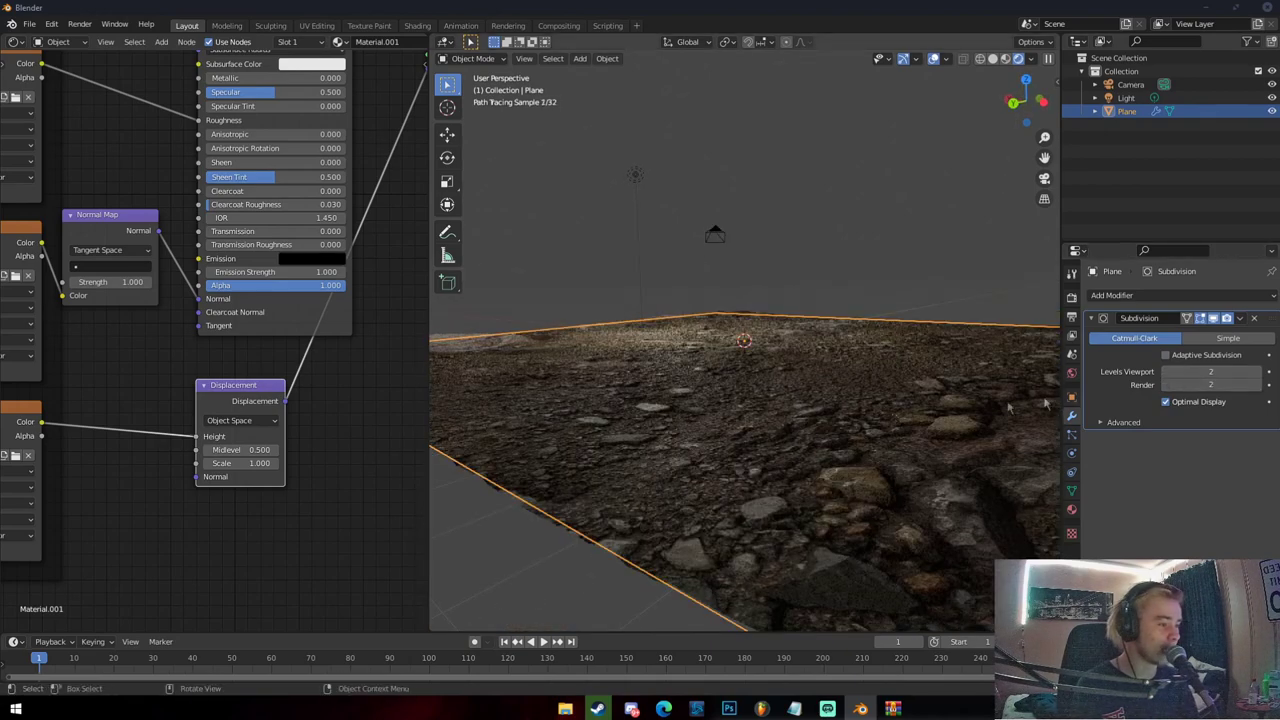
click(1165, 356)
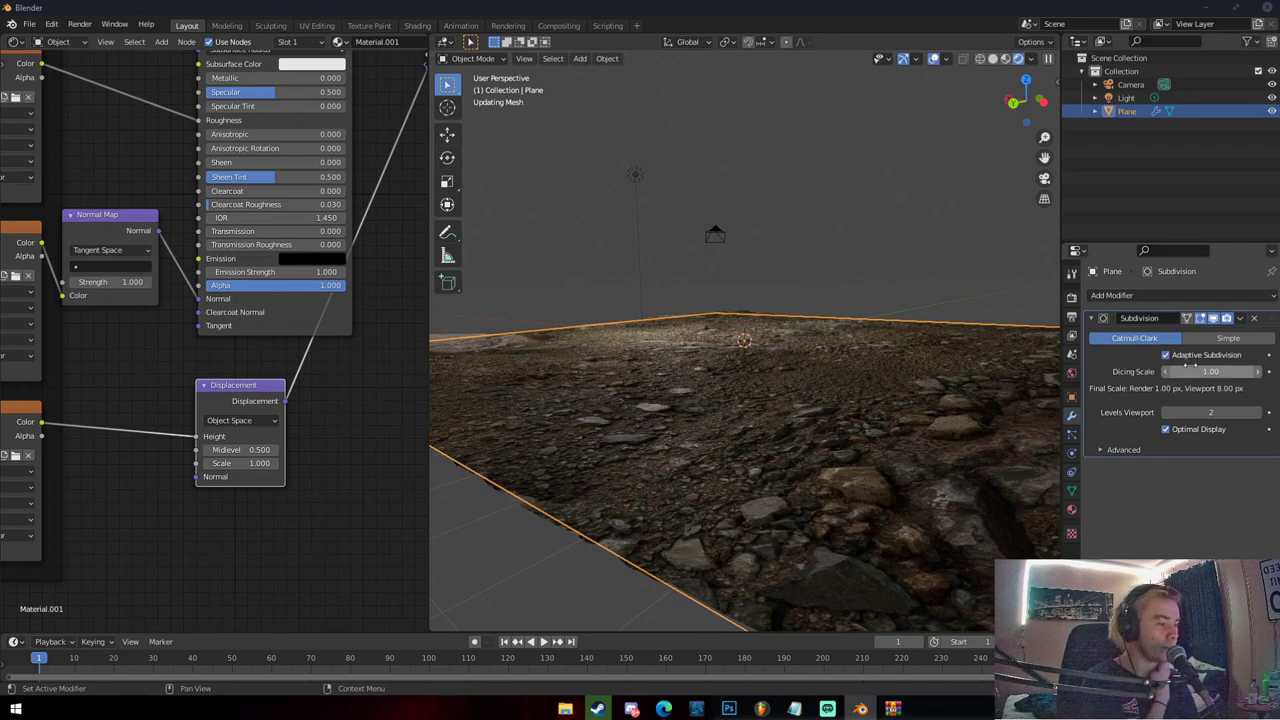
scroll(940, 400, down, 2)
middle_drag(930, 400, 935, 440)
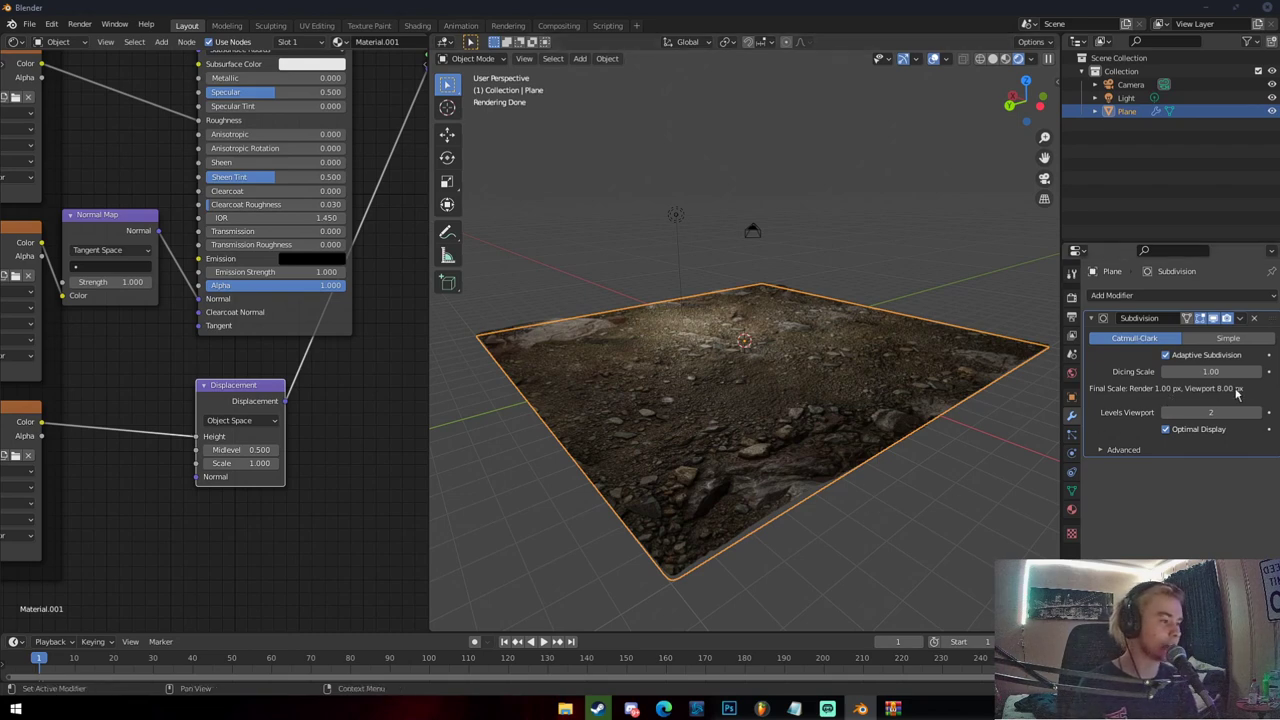
Review the displaced plane from near and far together with the material's node network
scroll(800, 478, up, 3)
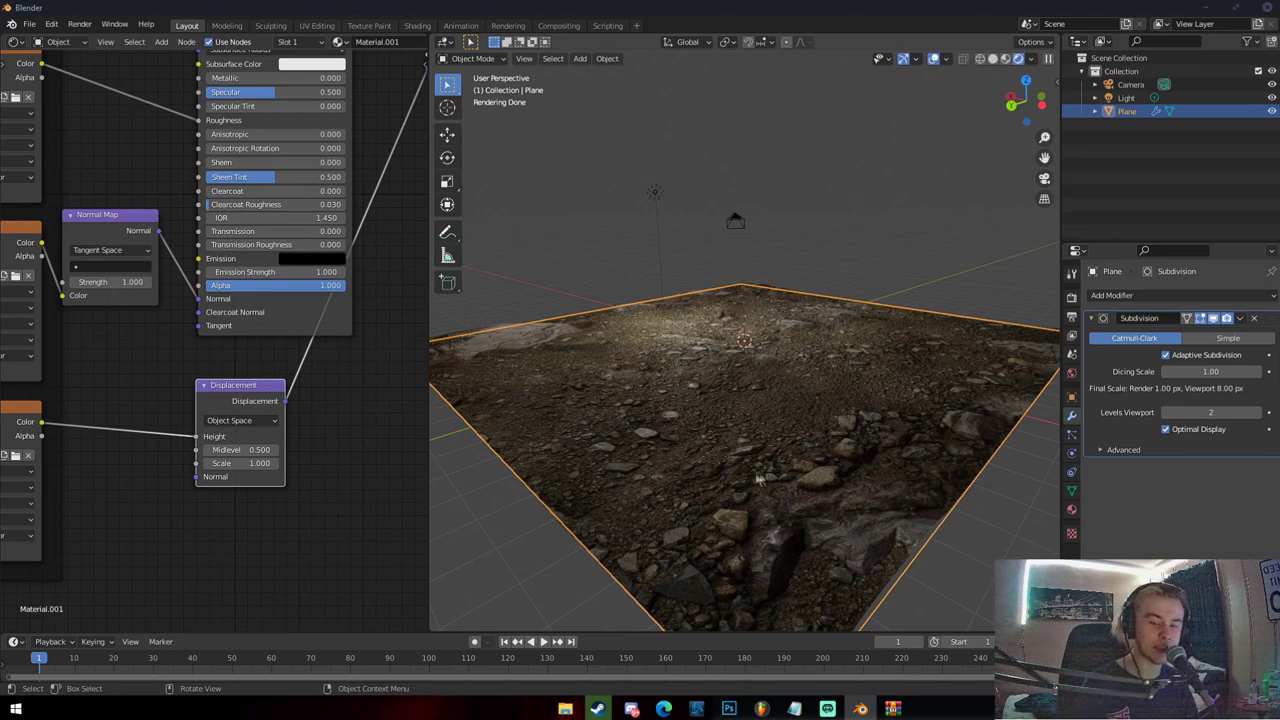
scroll(771, 484, down, 3)
scroll(740, 455, down, 4)
middle_drag(740, 455, 760, 477)
scroll(120, 357, down, 4)
middle_drag(145, 369, 122, 434)
scroll(360, 380, up, 2)
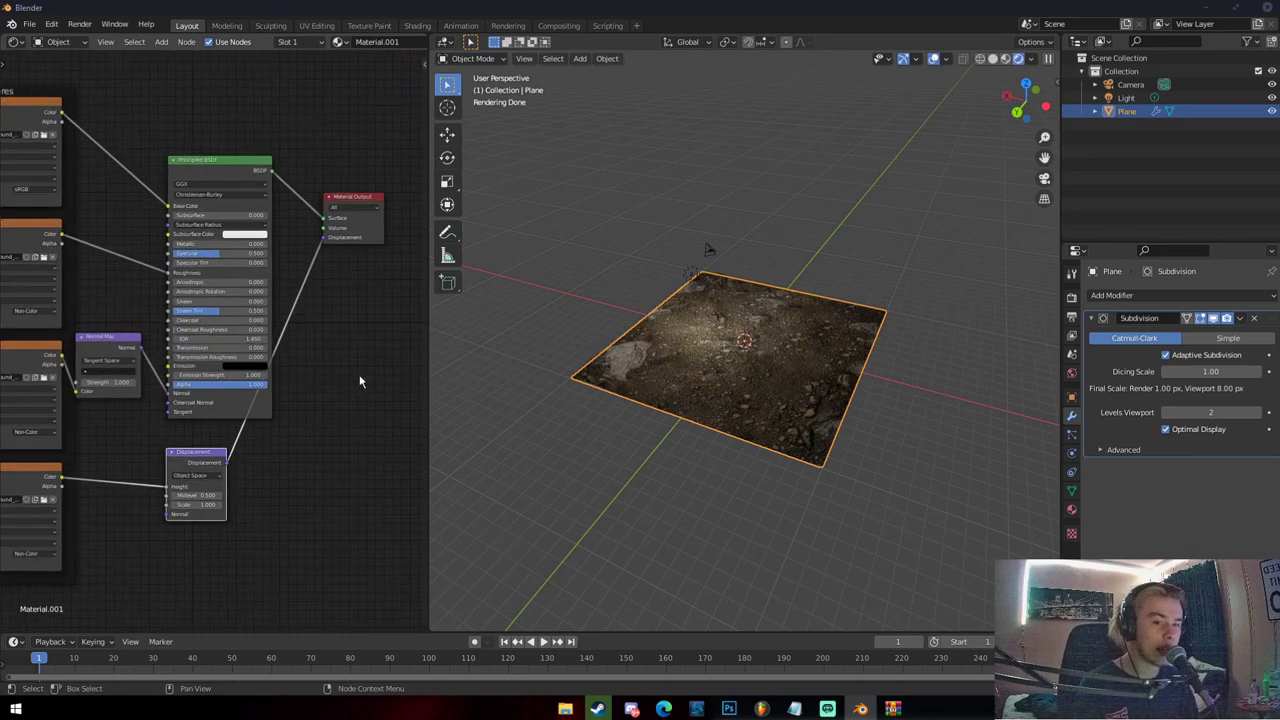
scroll(360, 380, up, 1)
scroll(745, 360, up, 5)
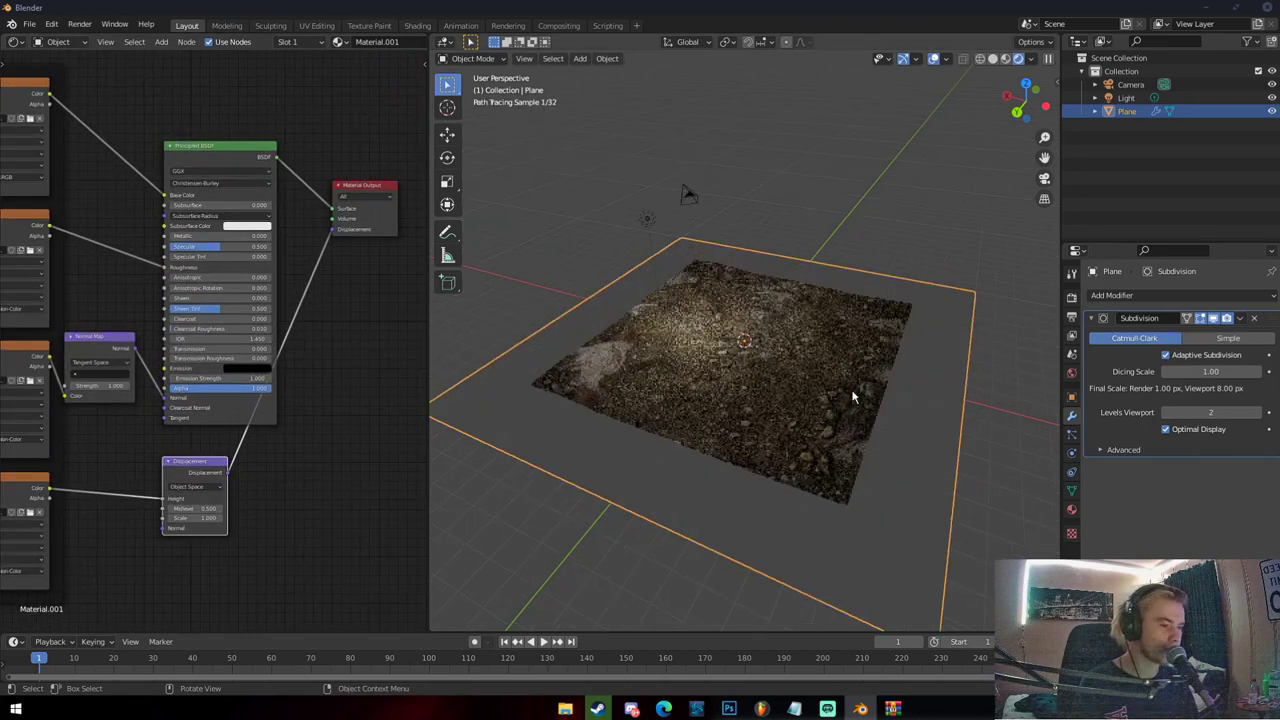
Inspect the displaced rocks at ground level, then the whole plane with and without its selection outline
mouse_move(885, 410)
middle_down()
mouse_move(891, 342)
mouse_move(875, 322)
mouse_move(719, 436)
mouse_move(658, 448)
mouse_move(652, 490)
mouse_move(676, 437)
mouse_move(713, 402)
middle_up()
scroll(719, 436, up, 6)
scroll(650, 502, up, 3)
scroll(719, 407, down, 1)
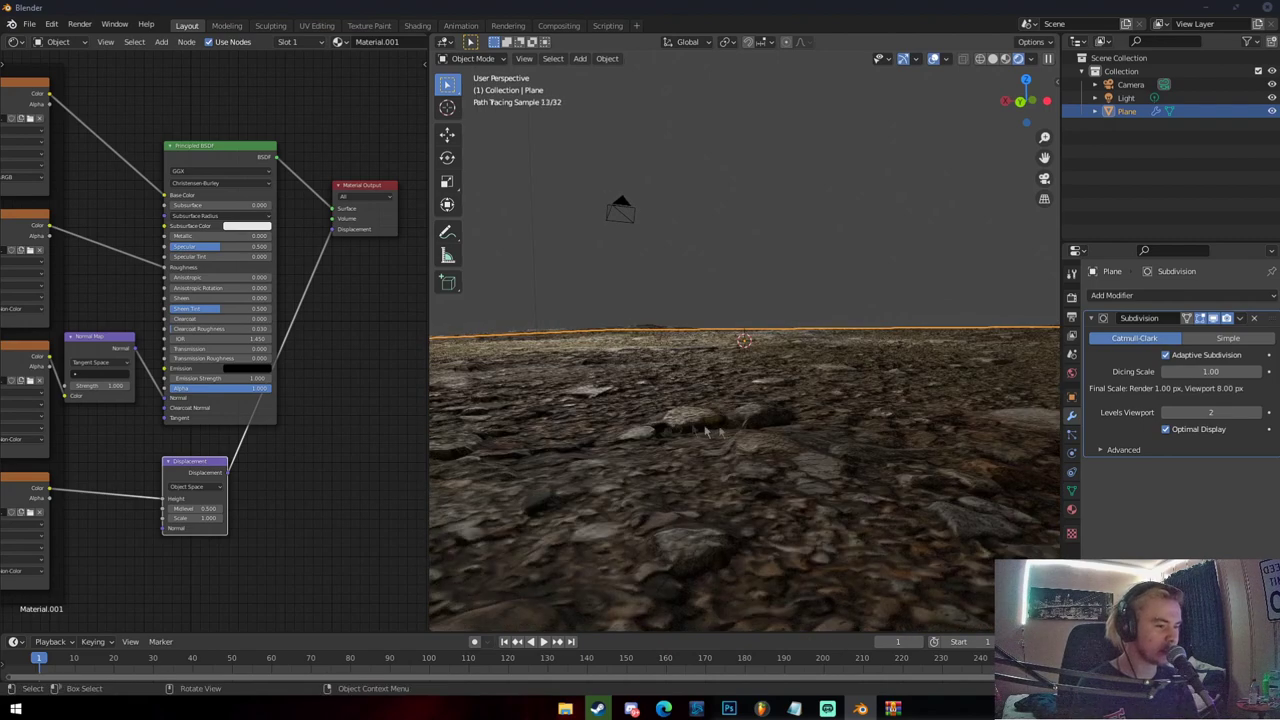
shift+scroll(737, 430, down, 3)
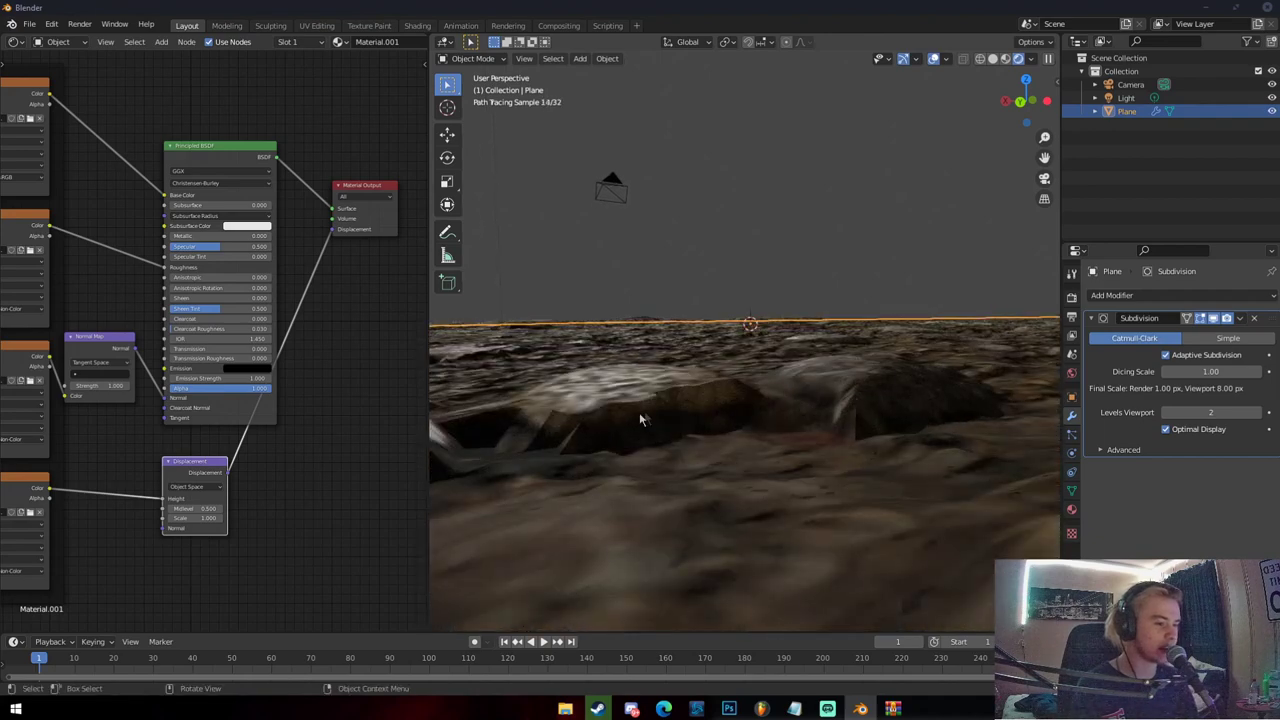
mouse_move(746, 421)
middle_down()
mouse_move(814, 434)
mouse_move(808, 451)
mouse_move(823, 423)
mouse_move(786, 446)
middle_up()
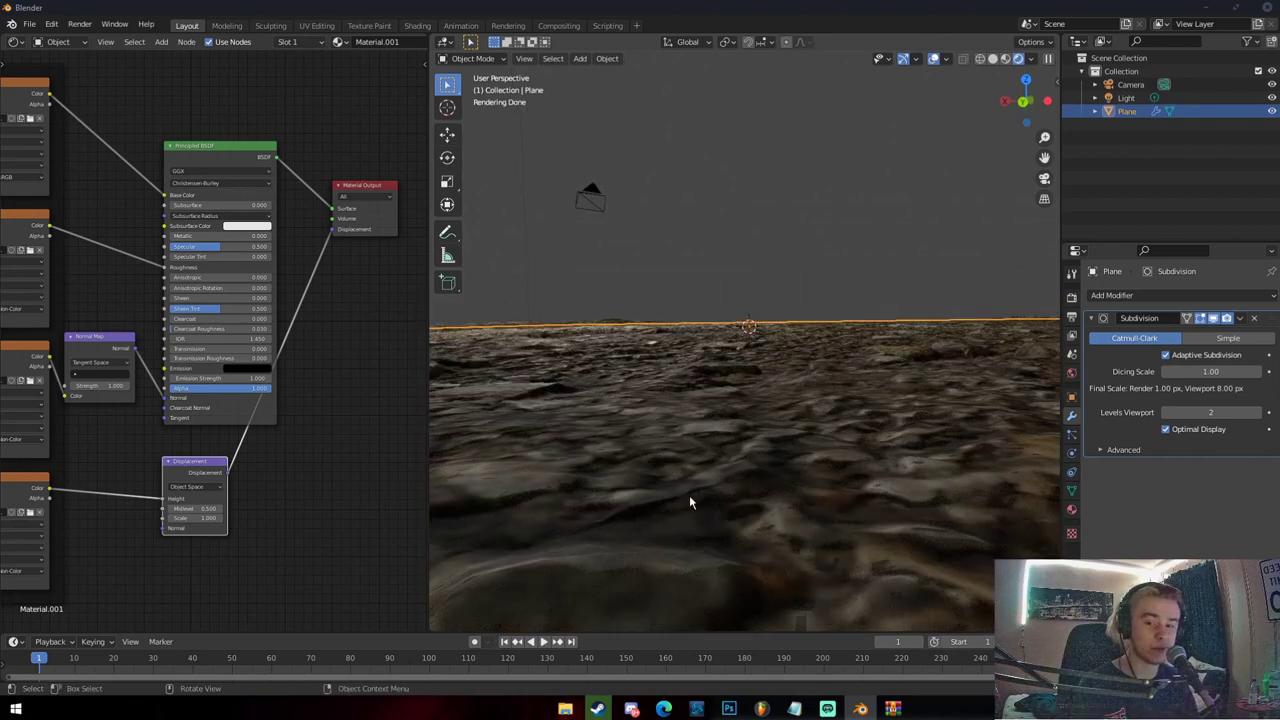
scroll(689, 495, down, 8)
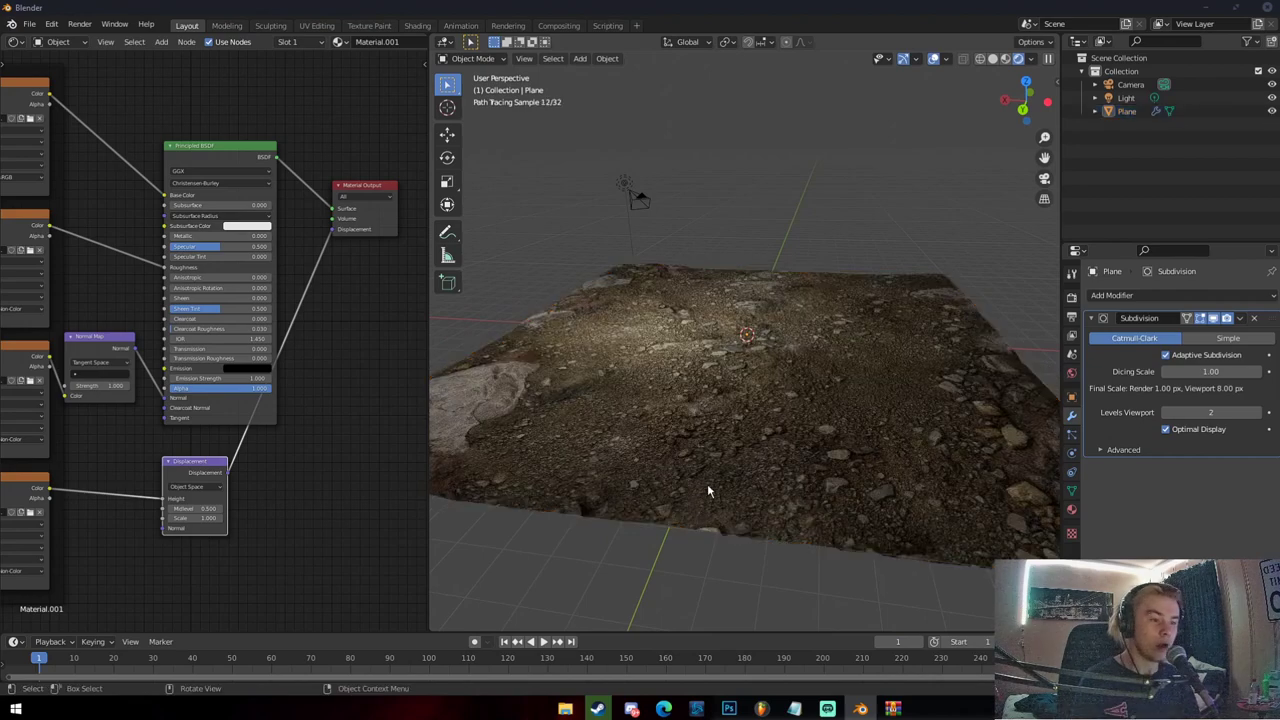
scroll(710, 487, down, 3)
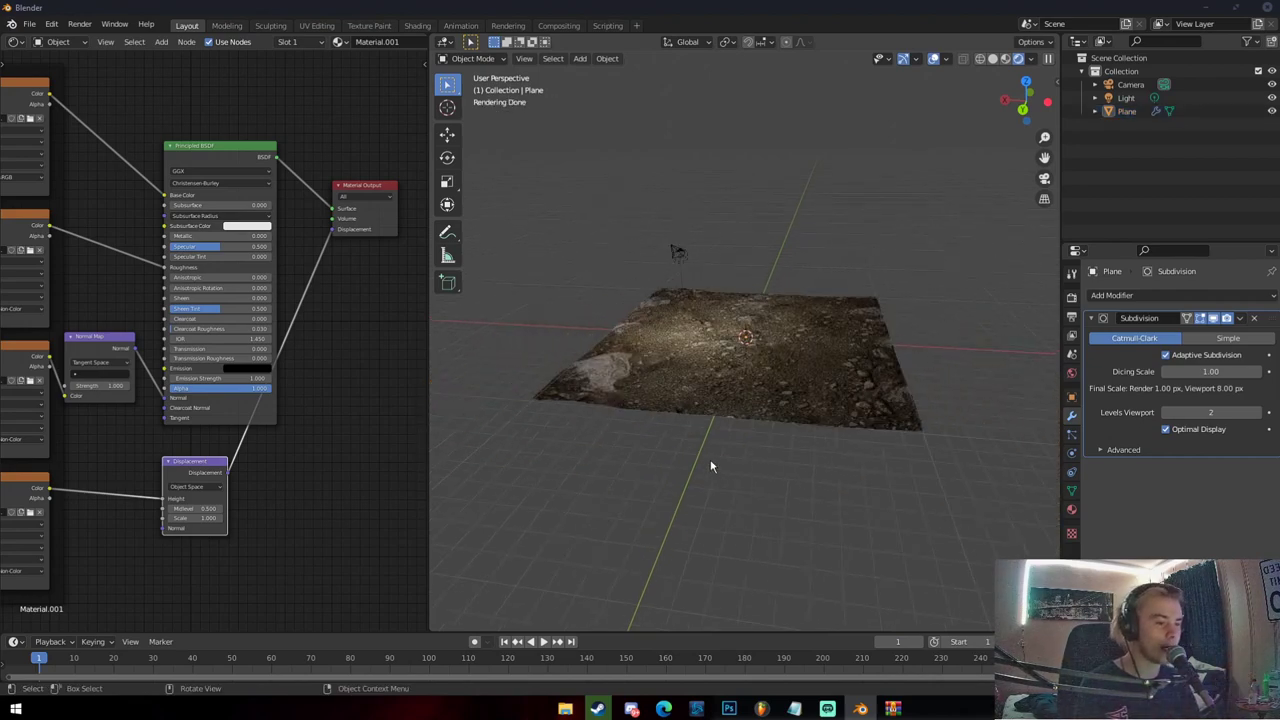
scroll(712, 464, up, 6)
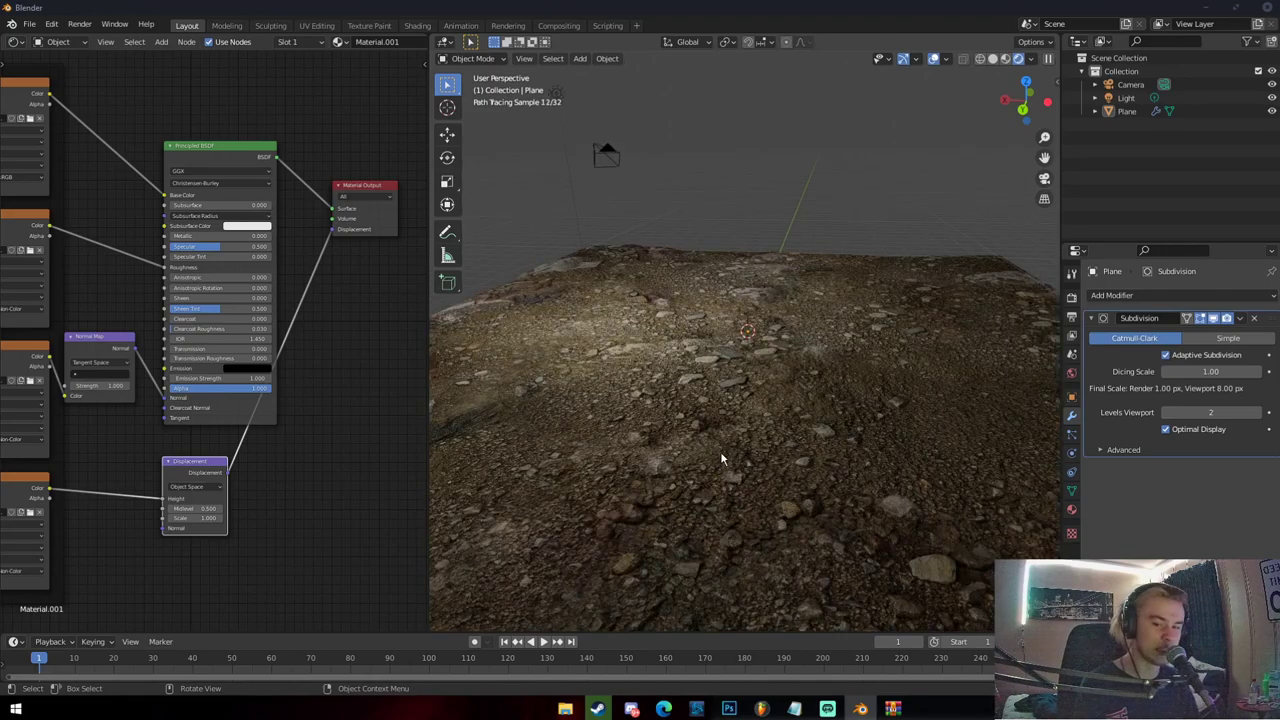
middle_drag(720, 451, 717, 420)
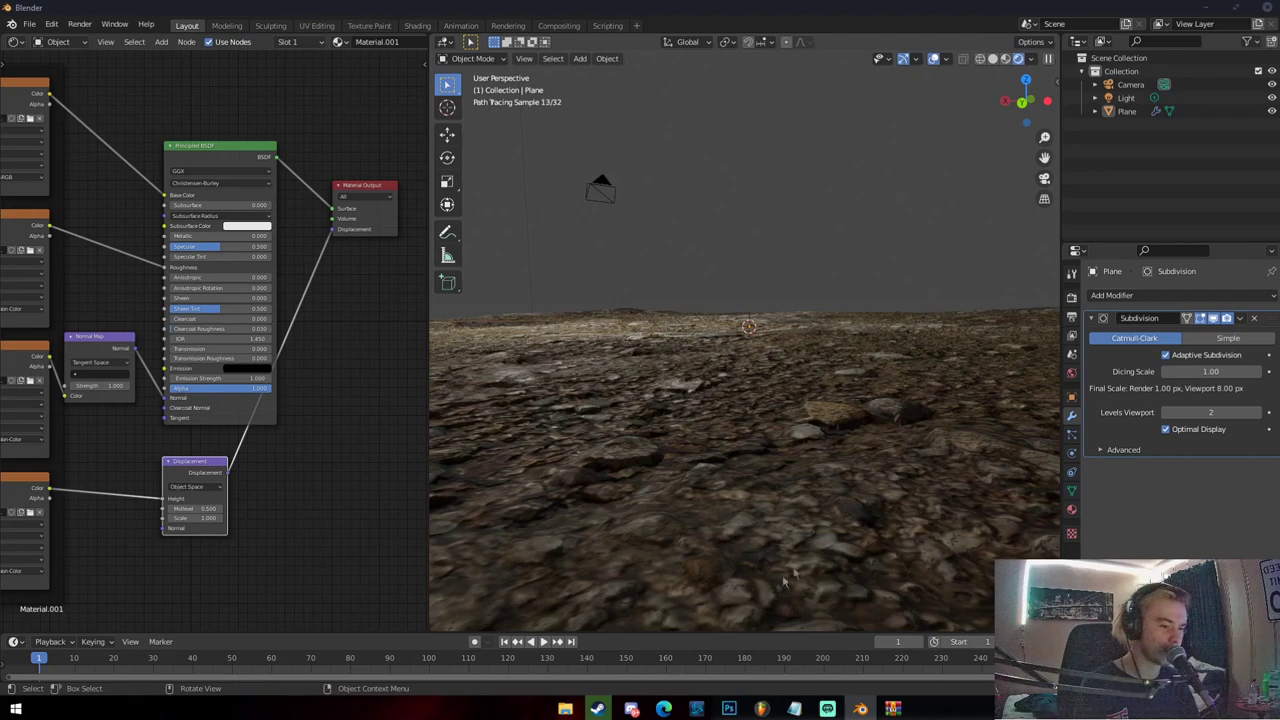
mouse_move(778, 524)
middle_down()
mouse_move(757, 552)
mouse_move(757, 447)
middle_up()
click(757, 447)
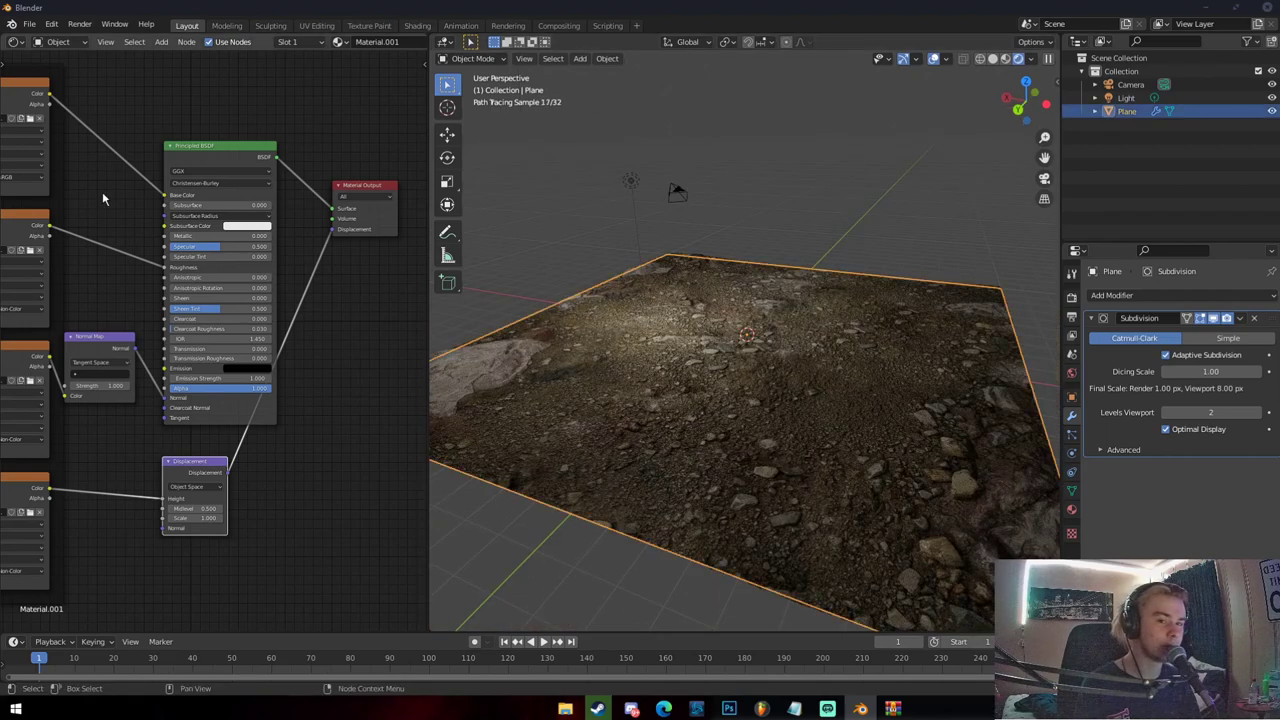
Preview the Base Color texture directly on the plane and delete the plane's Subdivision modifier
middle_drag(102, 198, 242, 295)
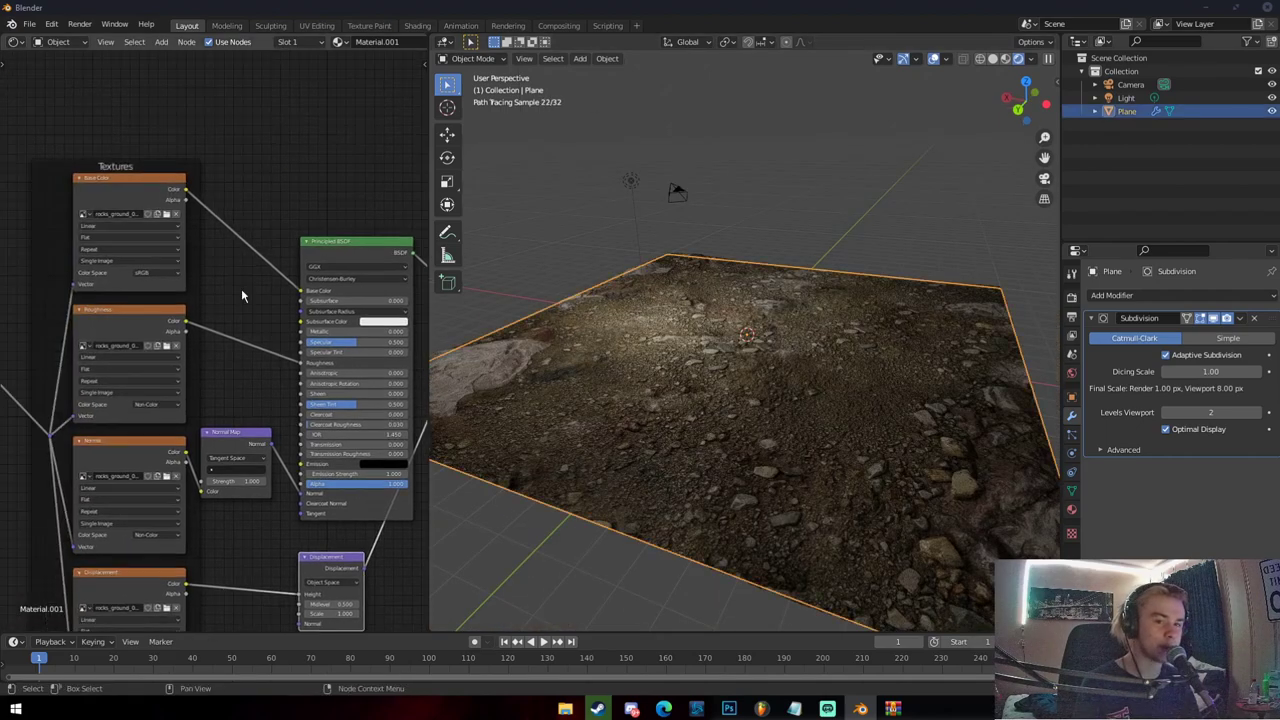
click(135, 190)
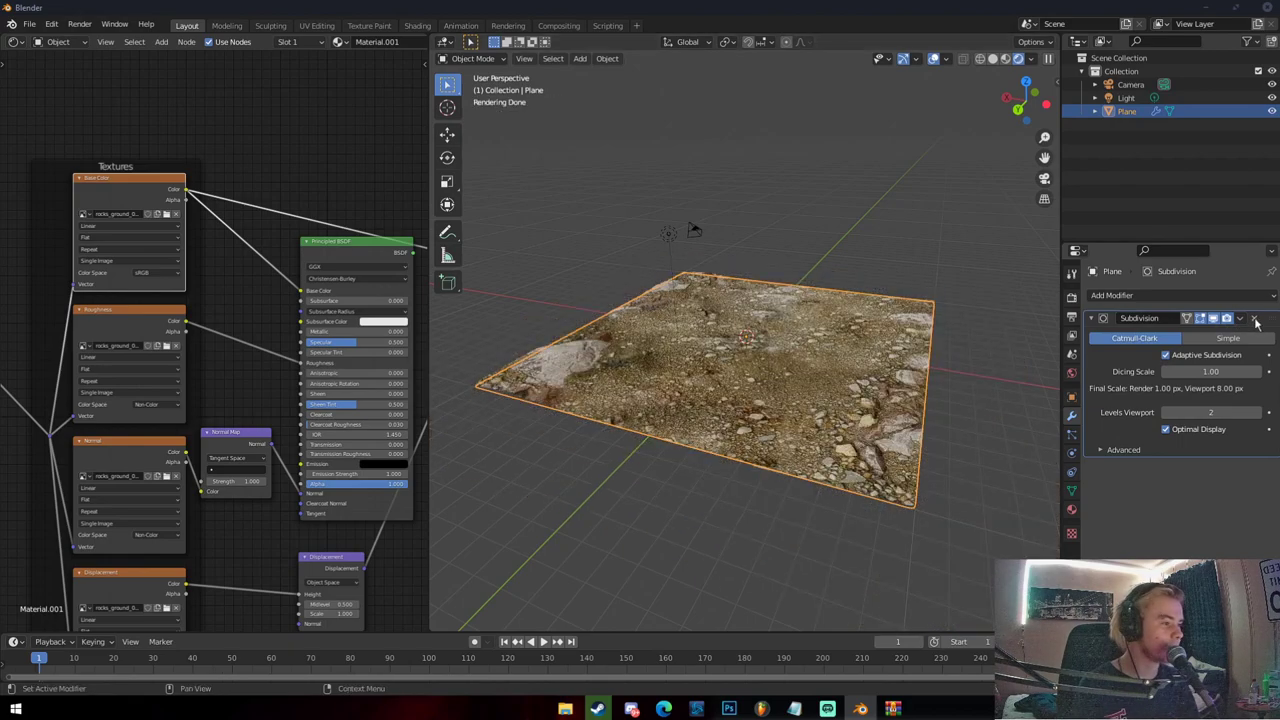
click(1255, 318)
scroll(846, 412, up, 4)
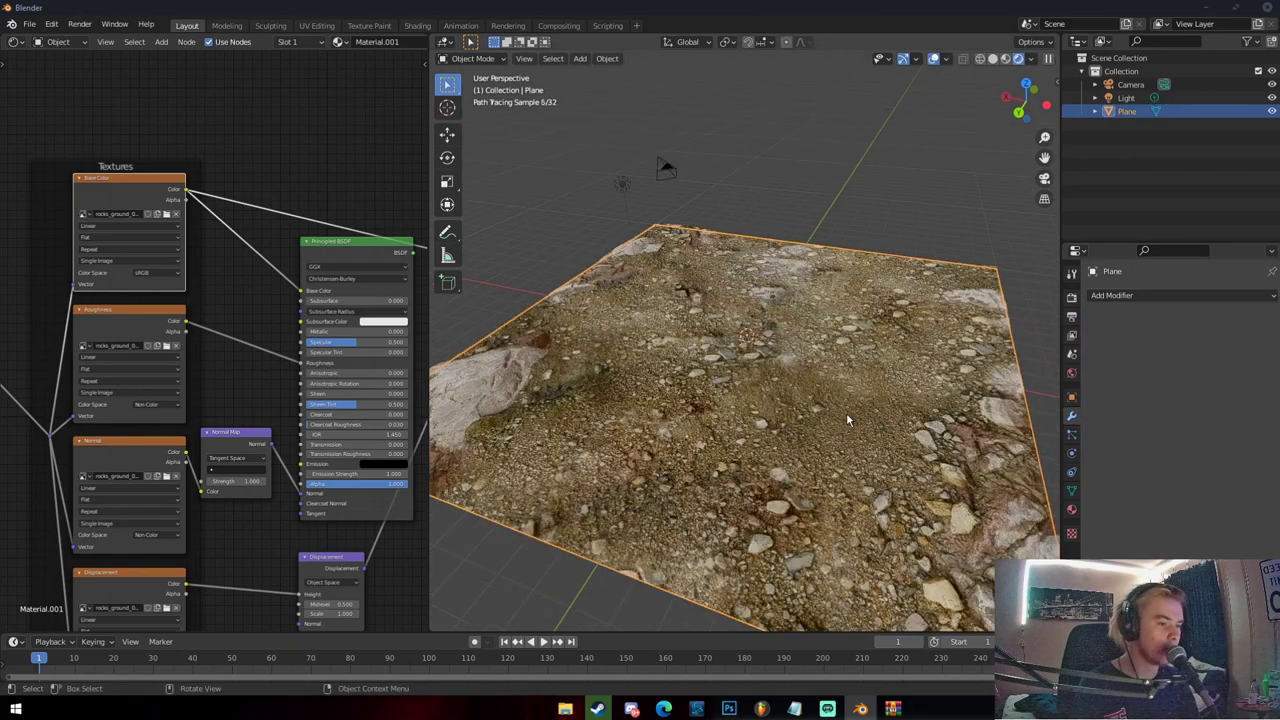
Examine the Base Color texture on the plane from above and at an angle
middle_drag(829, 393, 635, 390)
middle_drag(772, 400, 745, 519)
scroll(745, 519, up, 3)
middle_drag(812, 468, 780, 520)
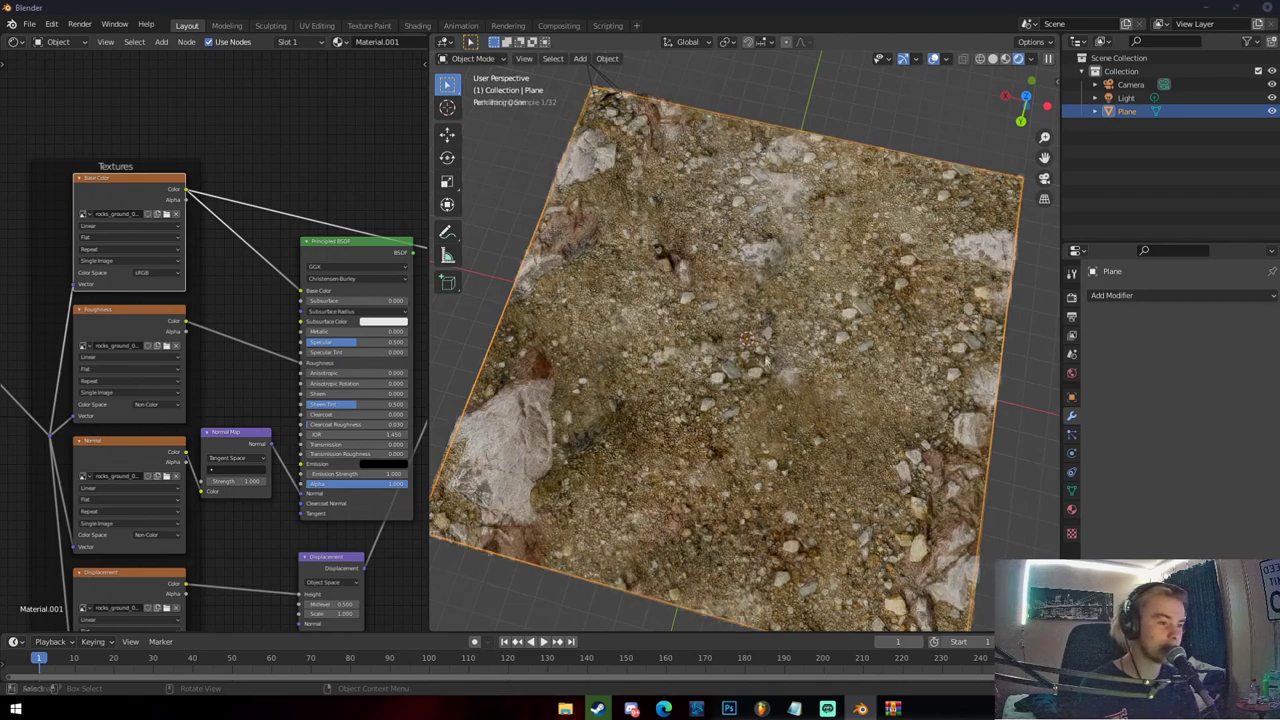
middle_drag(774, 362, 774, 344)
middle_drag(757, 407, 770, 400)
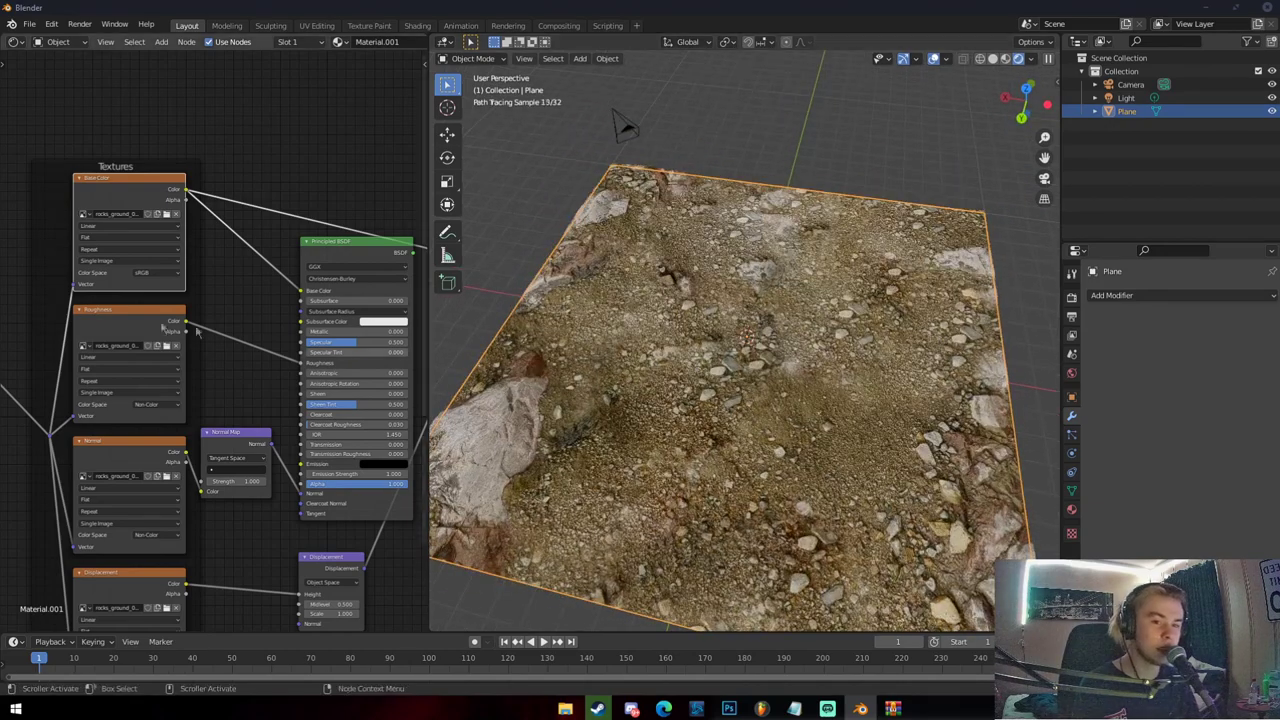
Preview the Roughness texture directly on the plane and examine its surface up close and from a distance
ctrl+shift+click(130, 325)
middle_drag(780, 429, 700, 374)
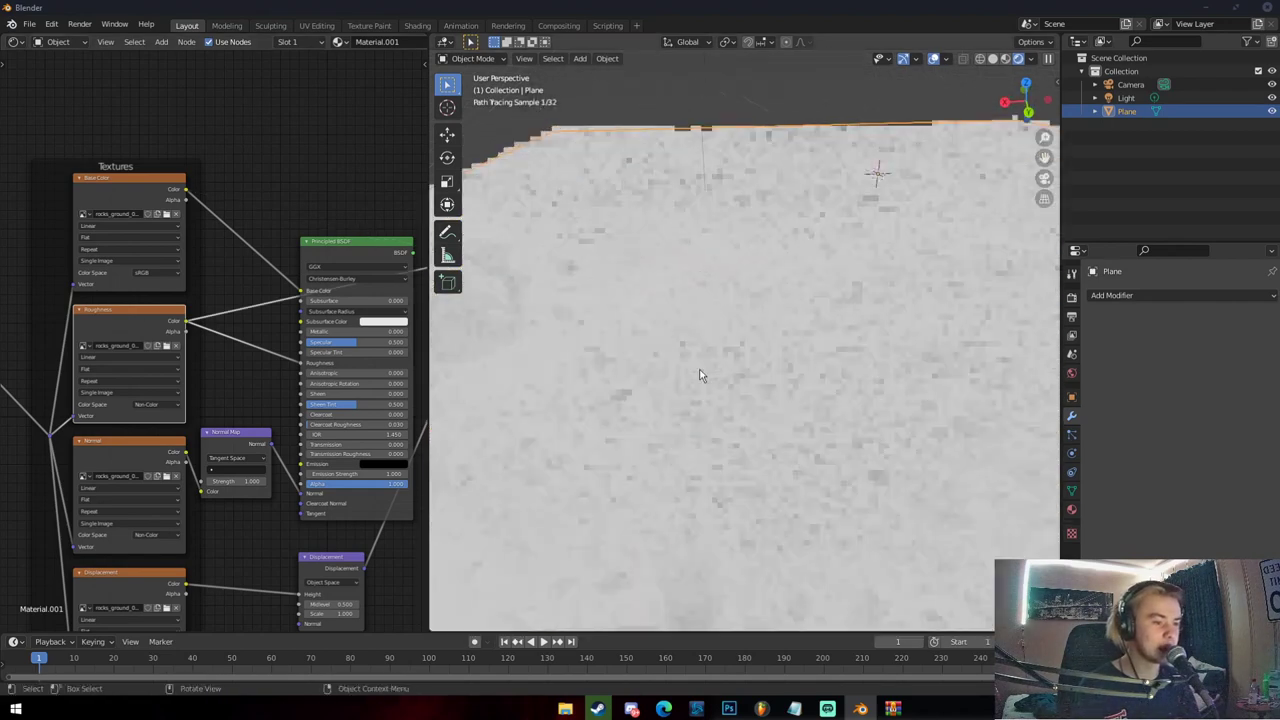
scroll(700, 372, up, 4)
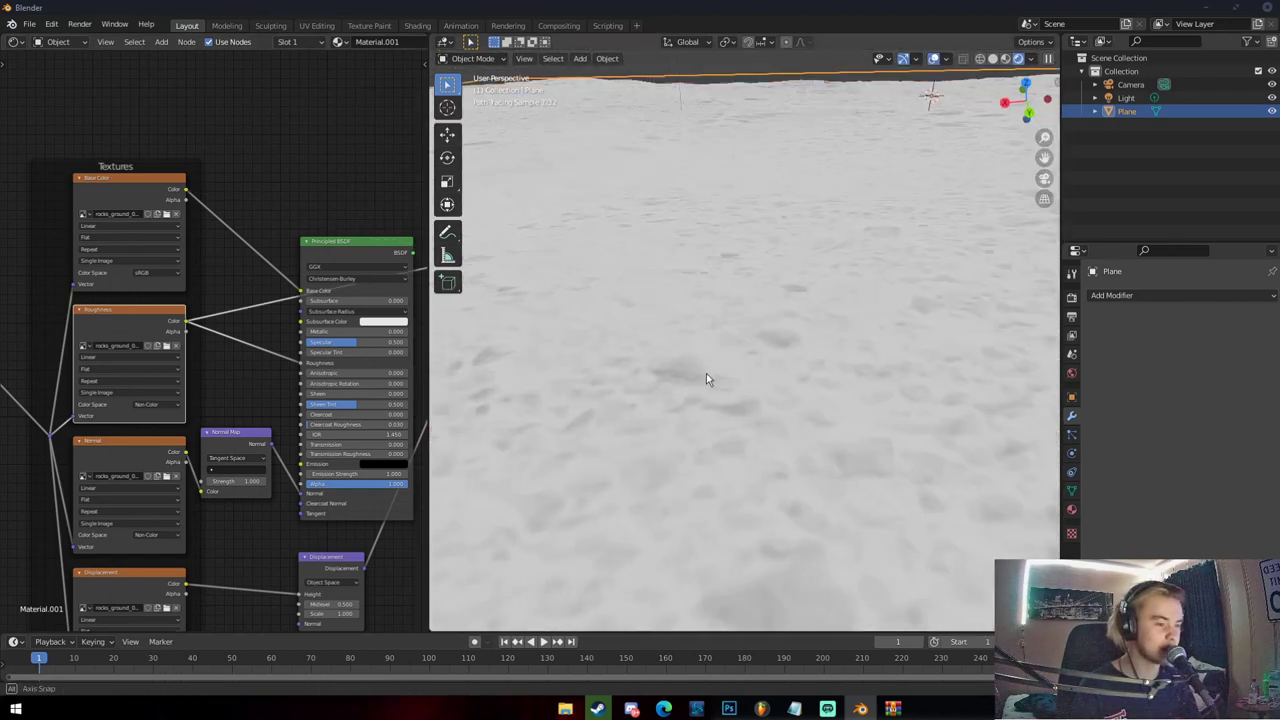
scroll(707, 373, down, 4)
scroll(708, 374, down, 2)
middle_drag(708, 374, 715, 358)
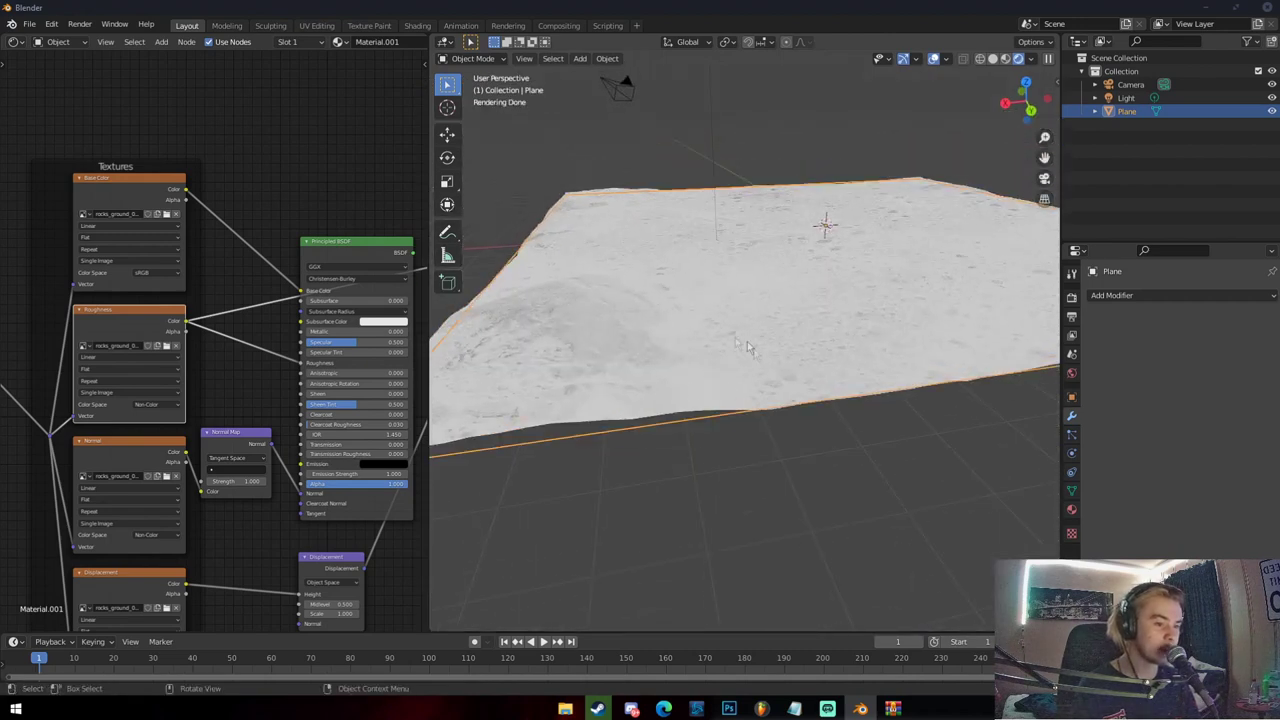
mouse_move(752, 325)
middle_down()
mouse_move(750, 300)
mouse_move(758, 311)
mouse_move(715, 350)
mouse_move(709, 380)
mouse_move(877, 375)
mouse_move(842, 387)
mouse_move(880, 394)
mouse_move(735, 402)
middle_up()
scroll(711, 357, up, 2)
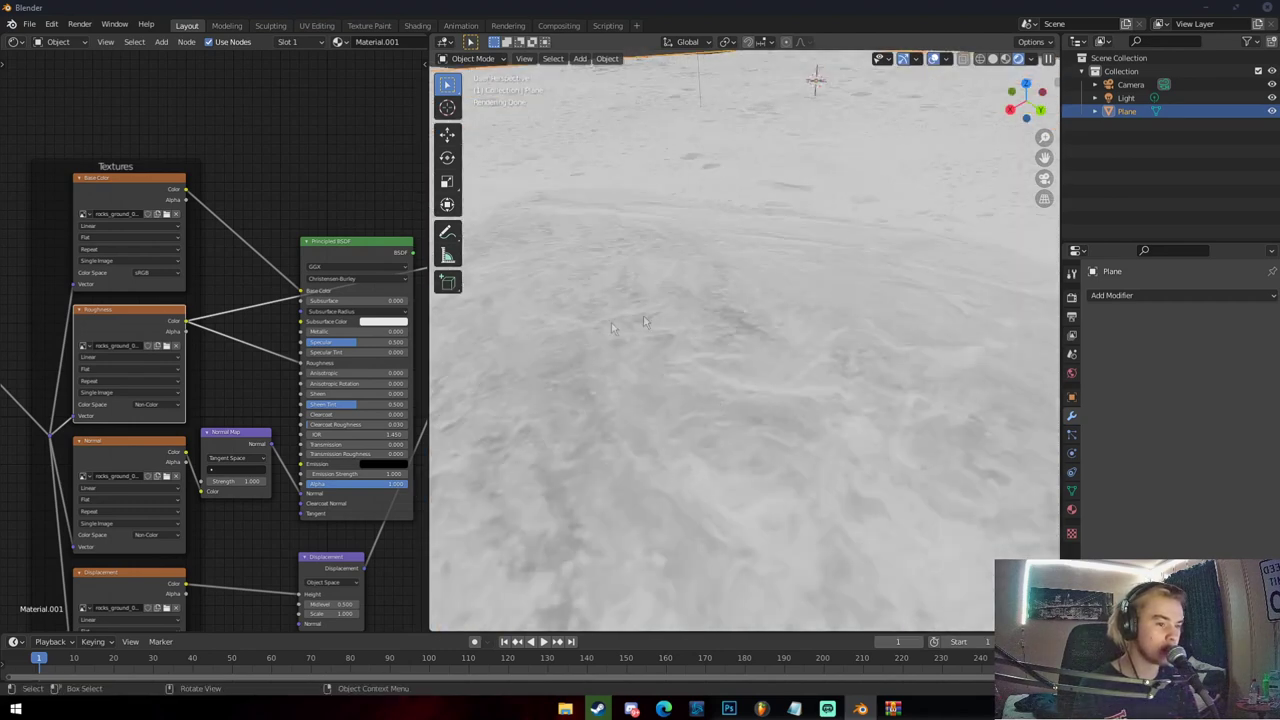
scroll(570, 365, down, 6)
middle_drag(650, 400, 732, 410)
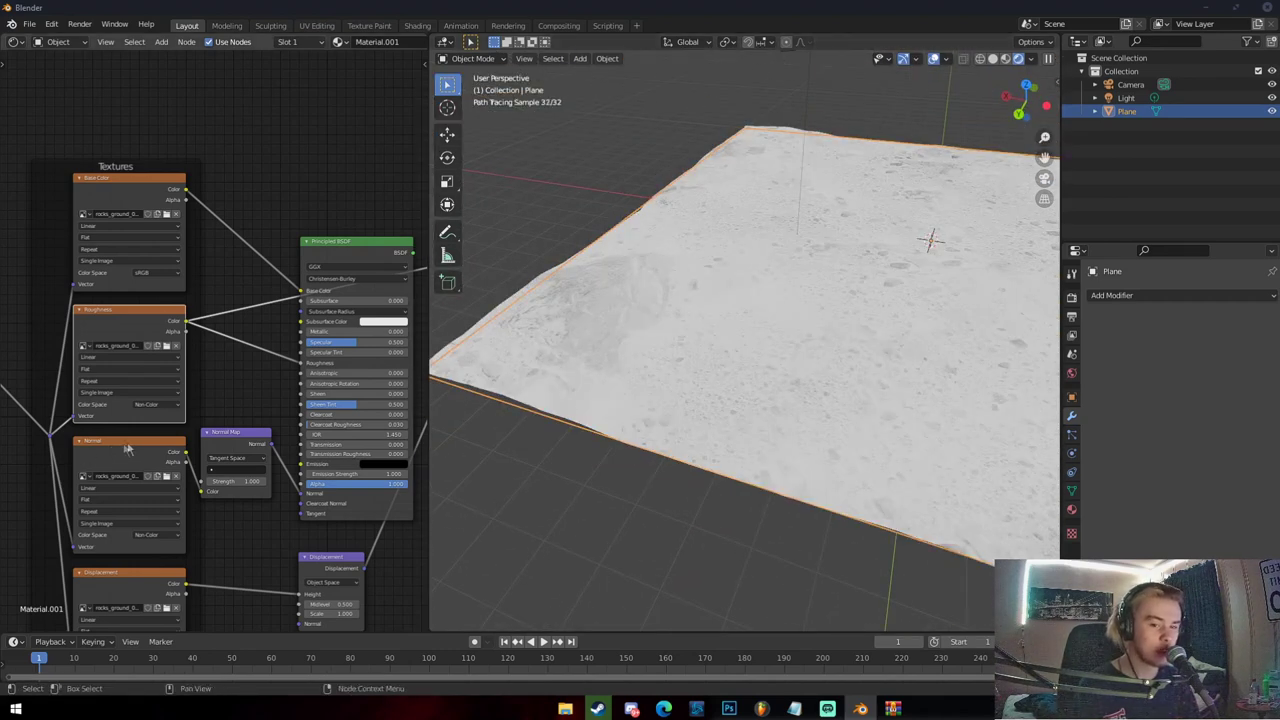
Preview the Normal texture directly on the plane and inspect the rocks up close and the large boulder area
ctrl+shift+click(128, 450)
middle_drag(930, 400, 775, 431)
scroll(775, 437, up, 5)
scroll(757, 425, up, 3)
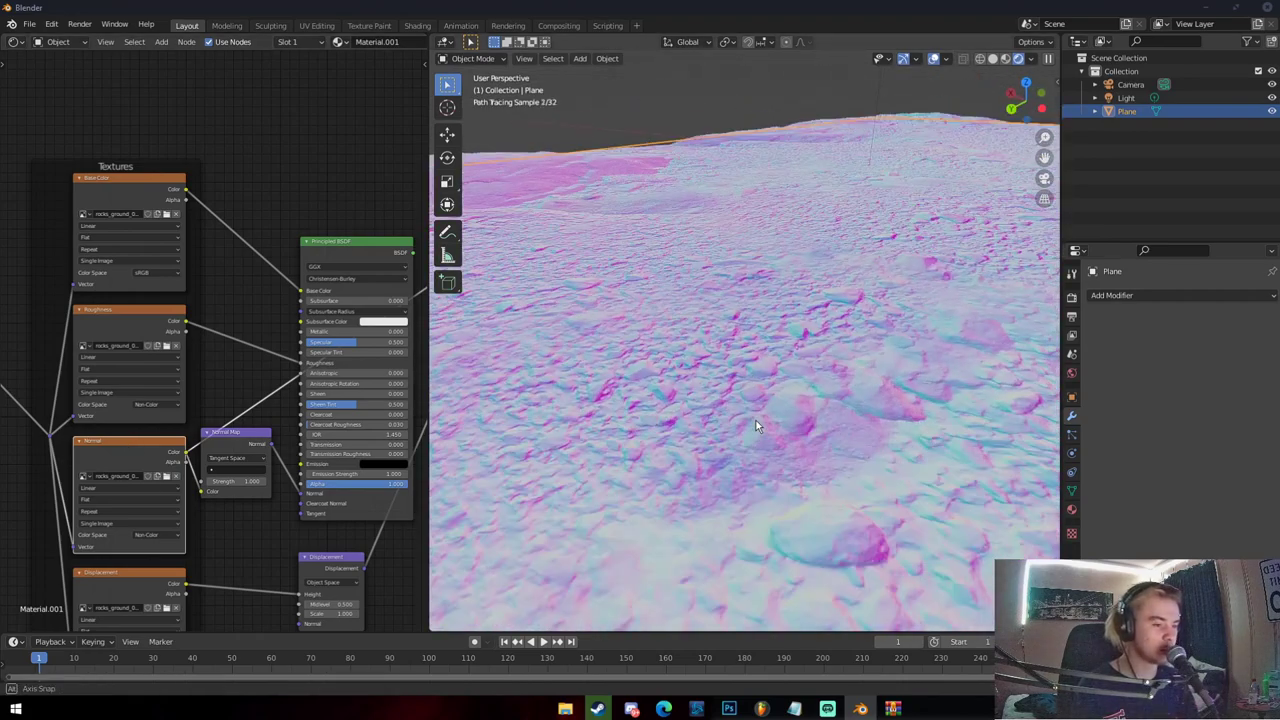
mouse_move(756, 420)
middle_down()
mouse_move(722, 305)
mouse_move(672, 328)
mouse_move(680, 360)
mouse_move(731, 396)
mouse_move(859, 393)
middle_up()
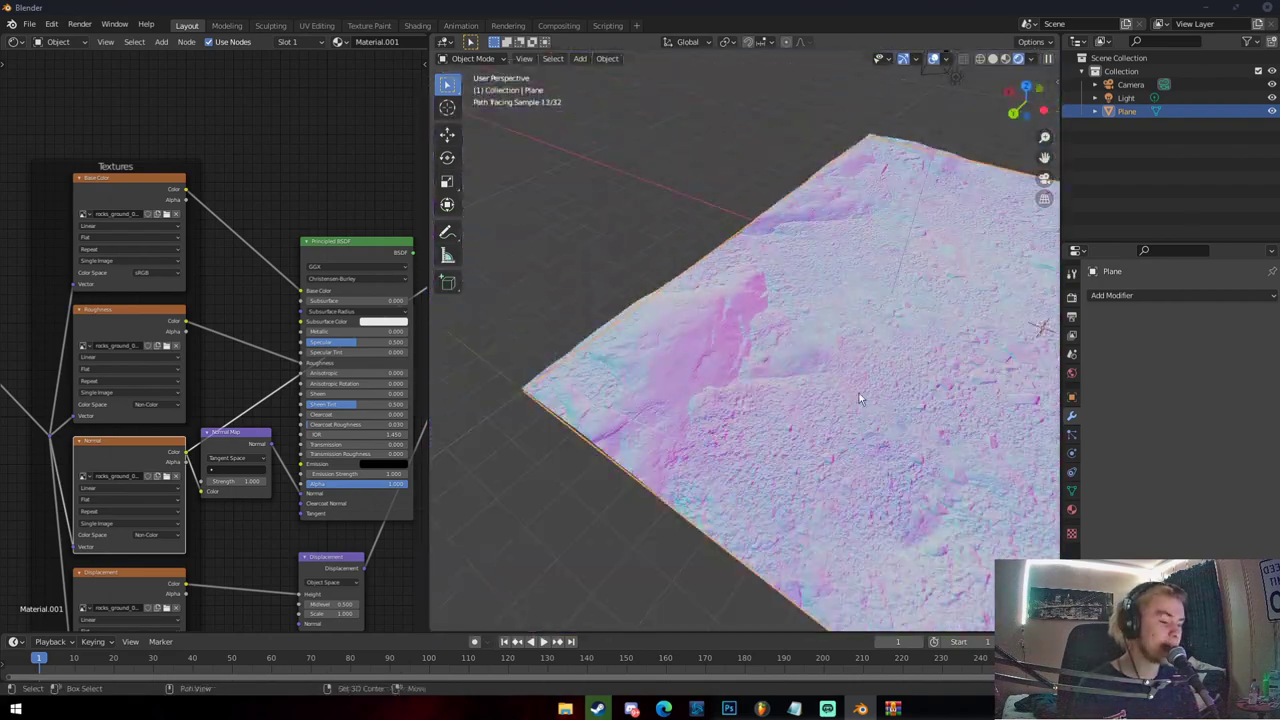
scroll(190, 438, down, 2)
Preview the Displacement texture directly on the plane and examine its height variation across the whole surface
ctrl+shift+click(145, 535)
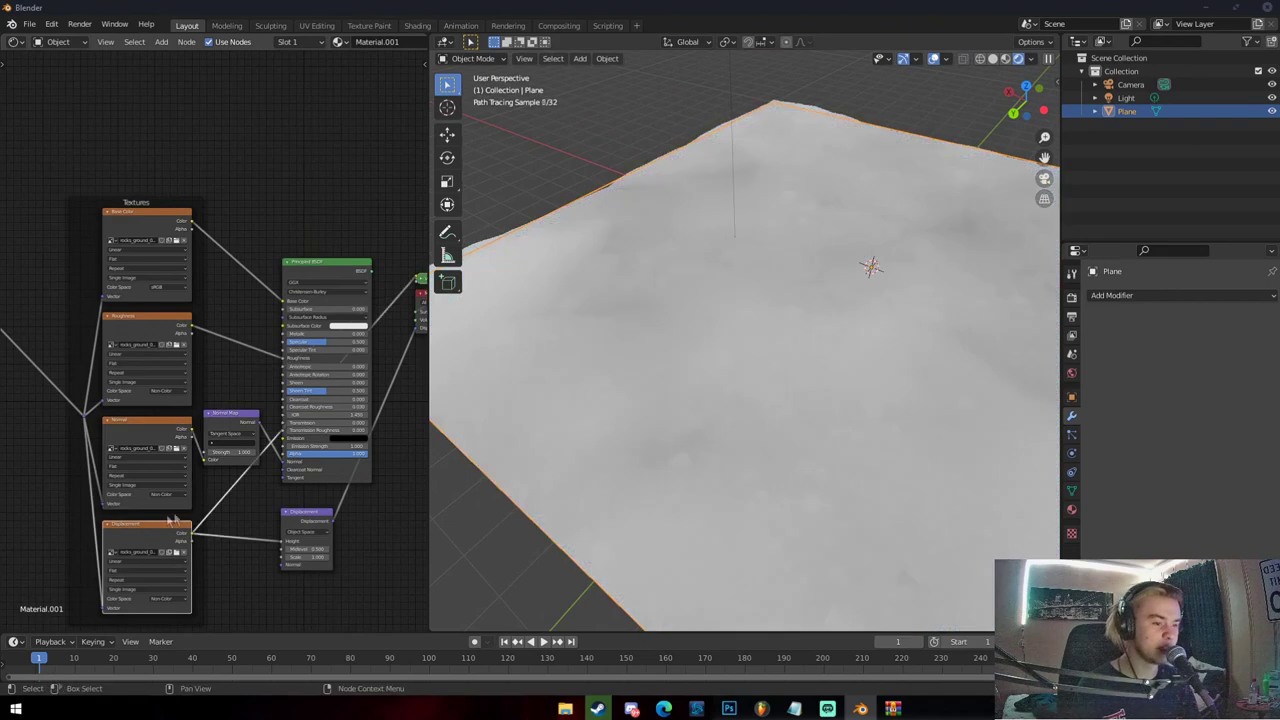
middle_drag(753, 432, 645, 419)
scroll(720, 434, down, 4)
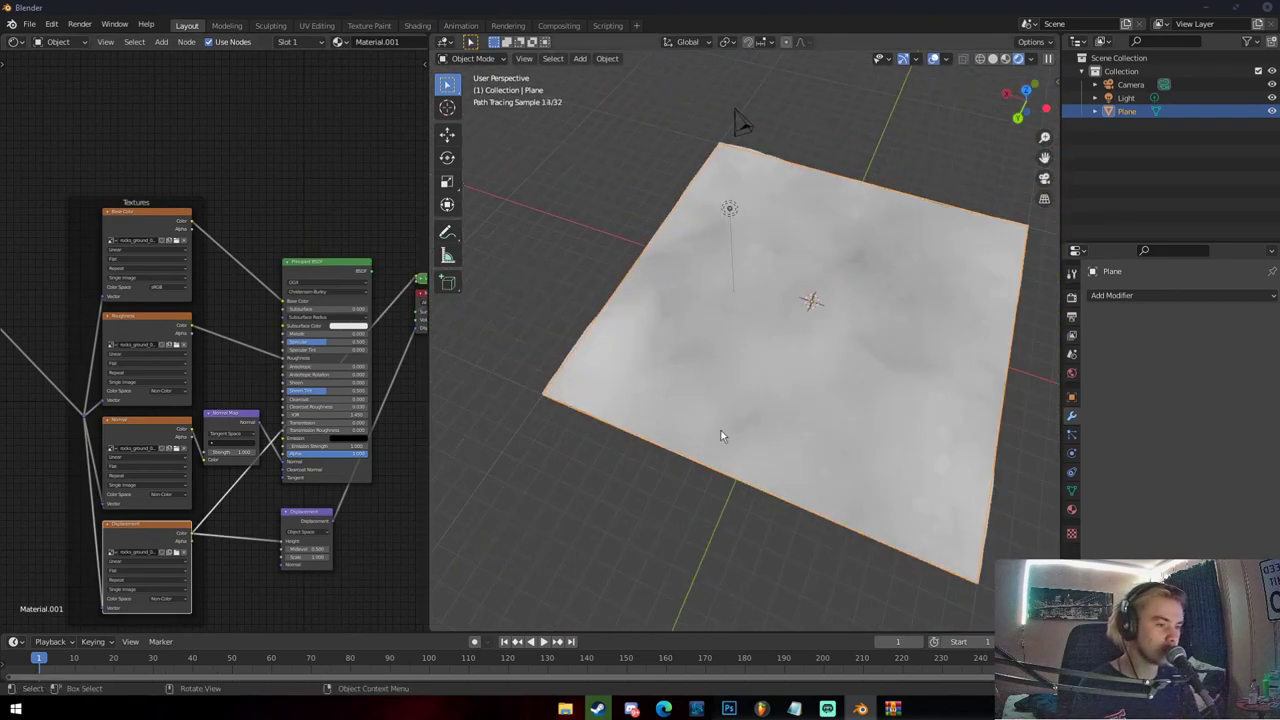
scroll(723, 426, up, 4)
middle_drag(723, 426, 792, 422)
scroll(734, 360, down, 3)
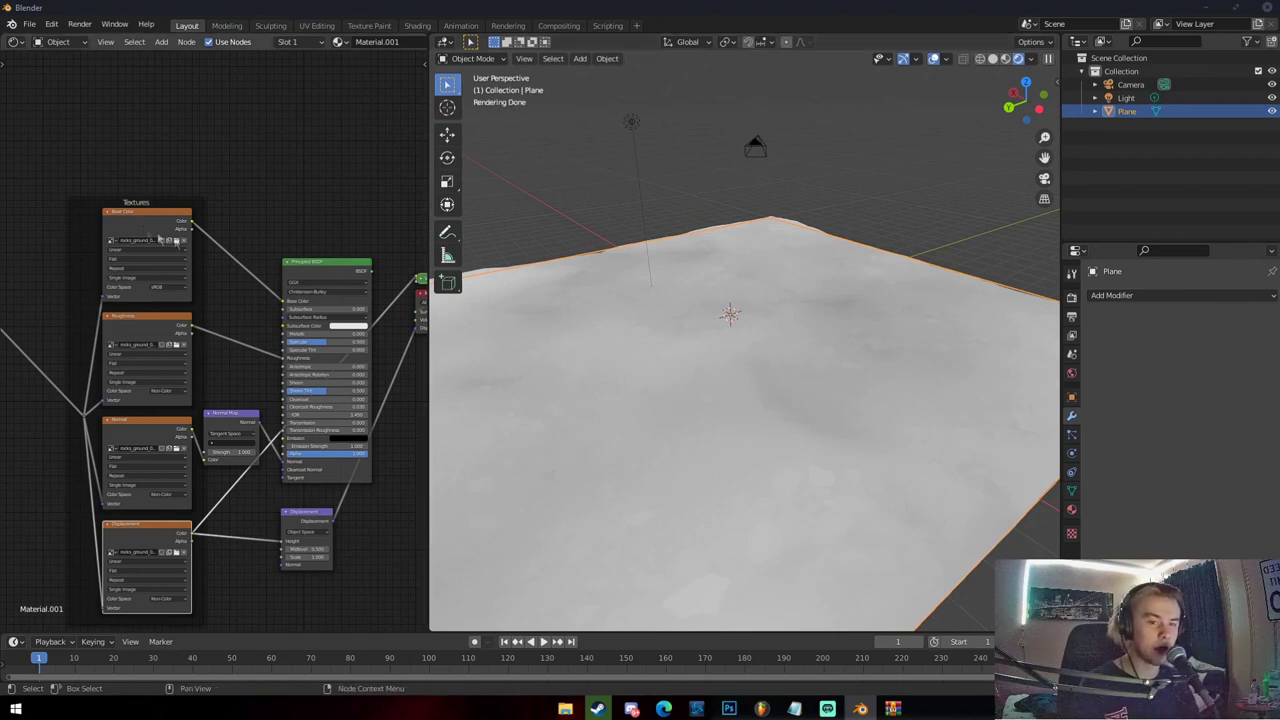
Switch the preview back to the Principled BSDF to show the complete rock material on the plane
scroll(680, 342, down, 5)
middle_drag(680, 342, 800, 368)
scroll(800, 368, up, 3)
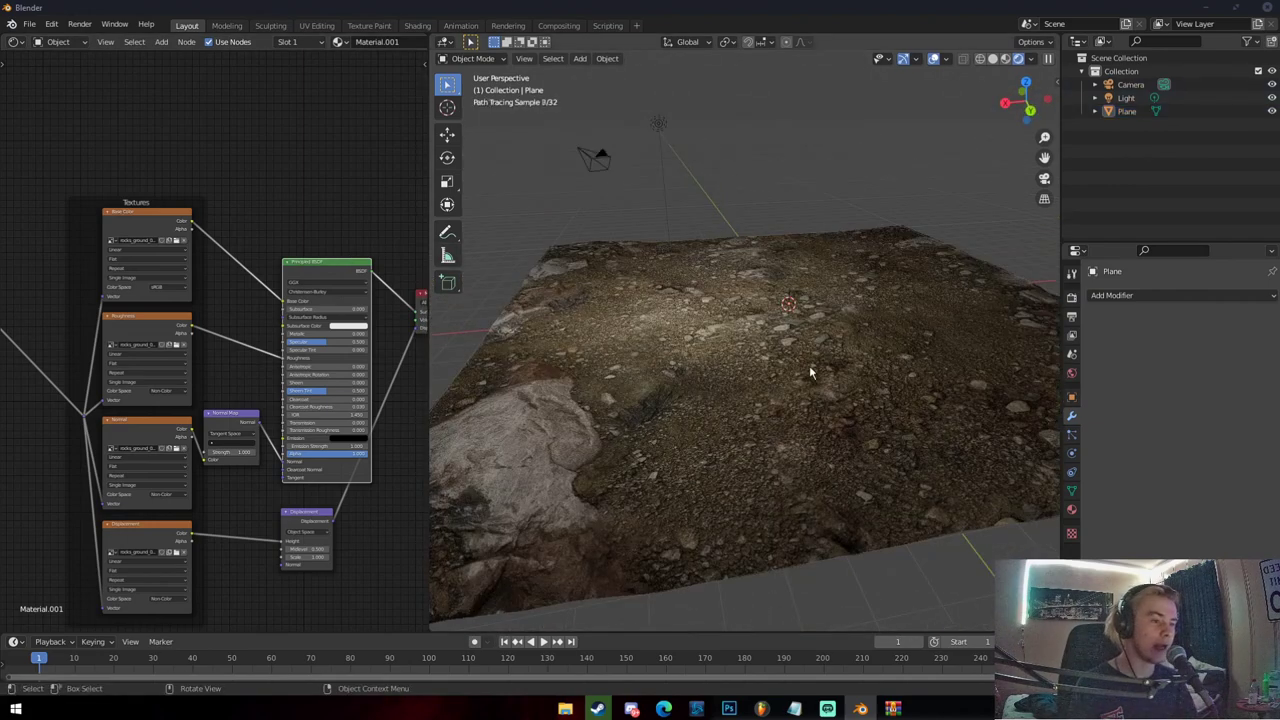
scroll(782, 374, down, 4)
mouse_move(782, 374)
middle_down()
mouse_move(768, 371)
mouse_move(800, 369)
middle_up()
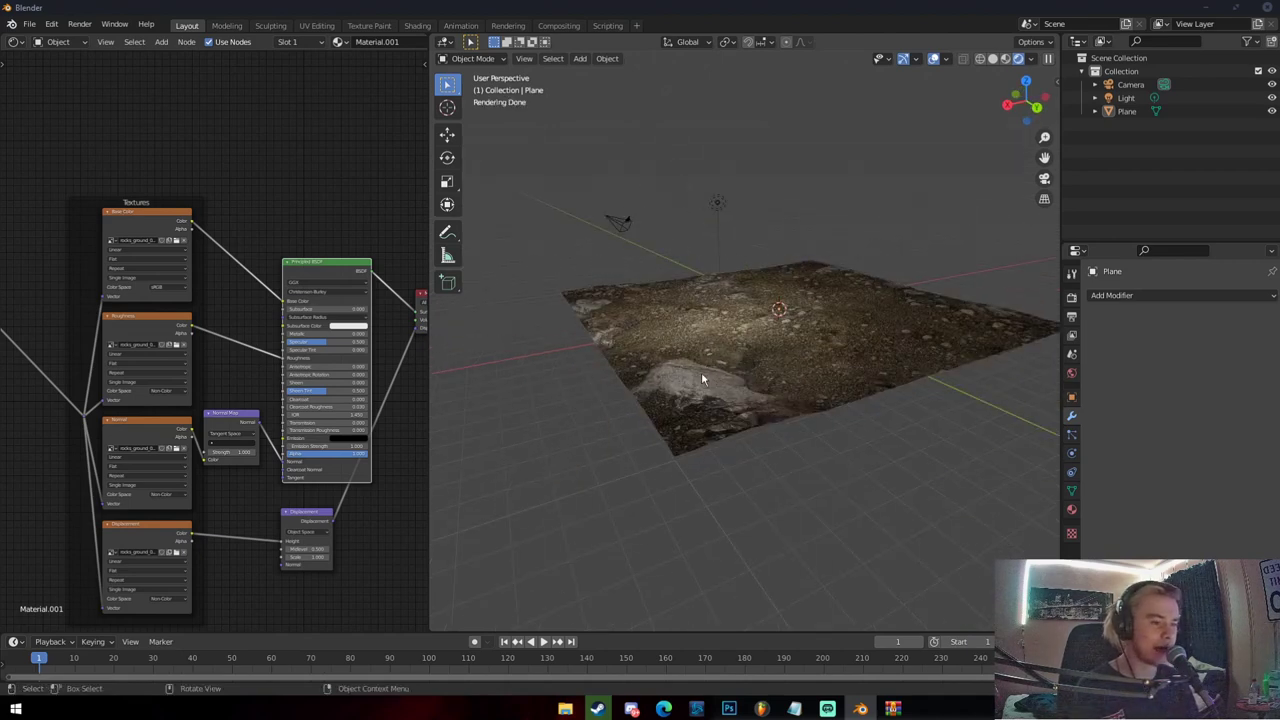
Inspect the fully shaded rock plane at ground level and as a whole, with the plane deselected
click(703, 368)
middle_drag(621, 343, 832, 353)
key(alt+a)
scroll(832, 353, up, 3)
scroll(845, 348, up, 4)
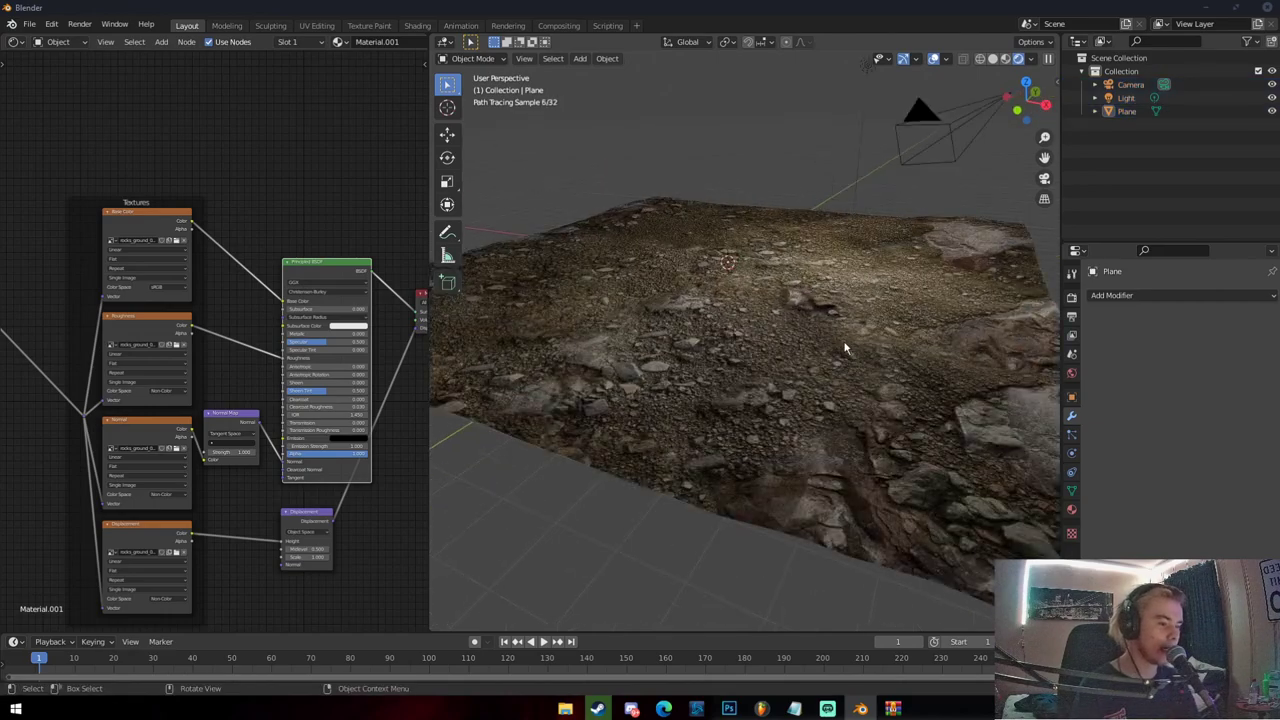
middle_drag(840, 346, 820, 342)
scroll(818, 338, up, 3)
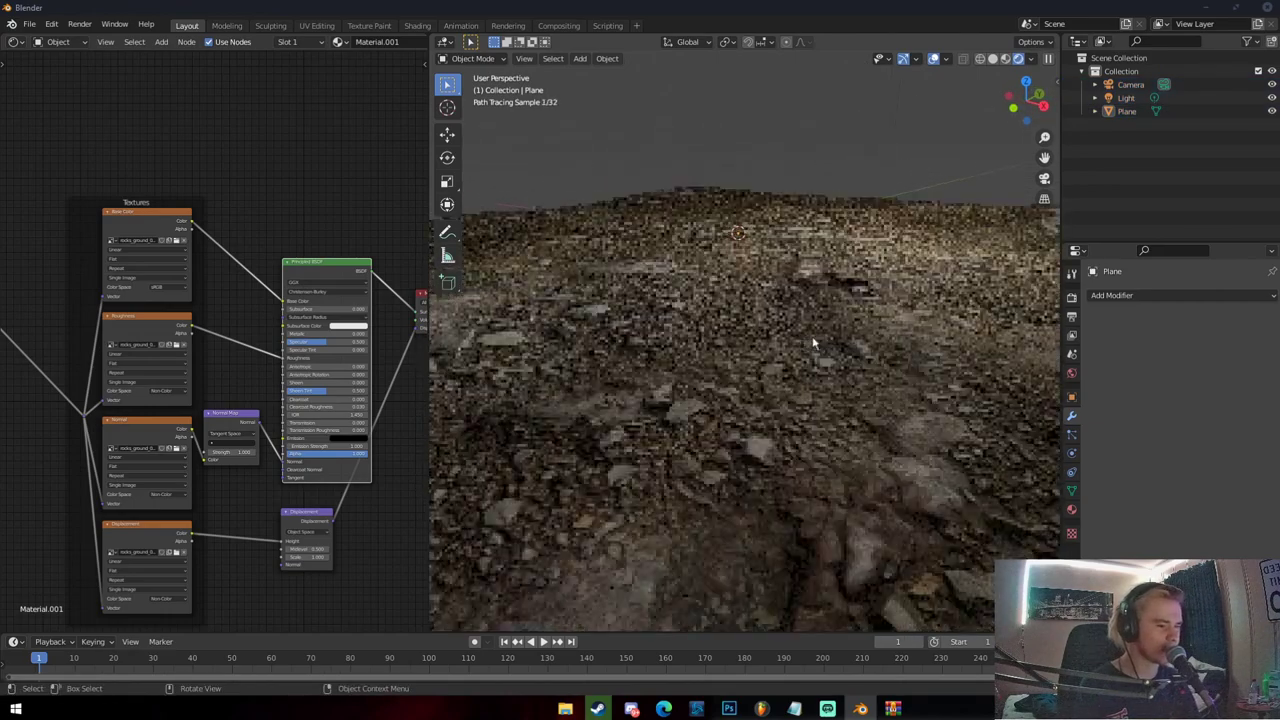
scroll(810, 340, down, 6)
middle_drag(810, 337, 805, 356)
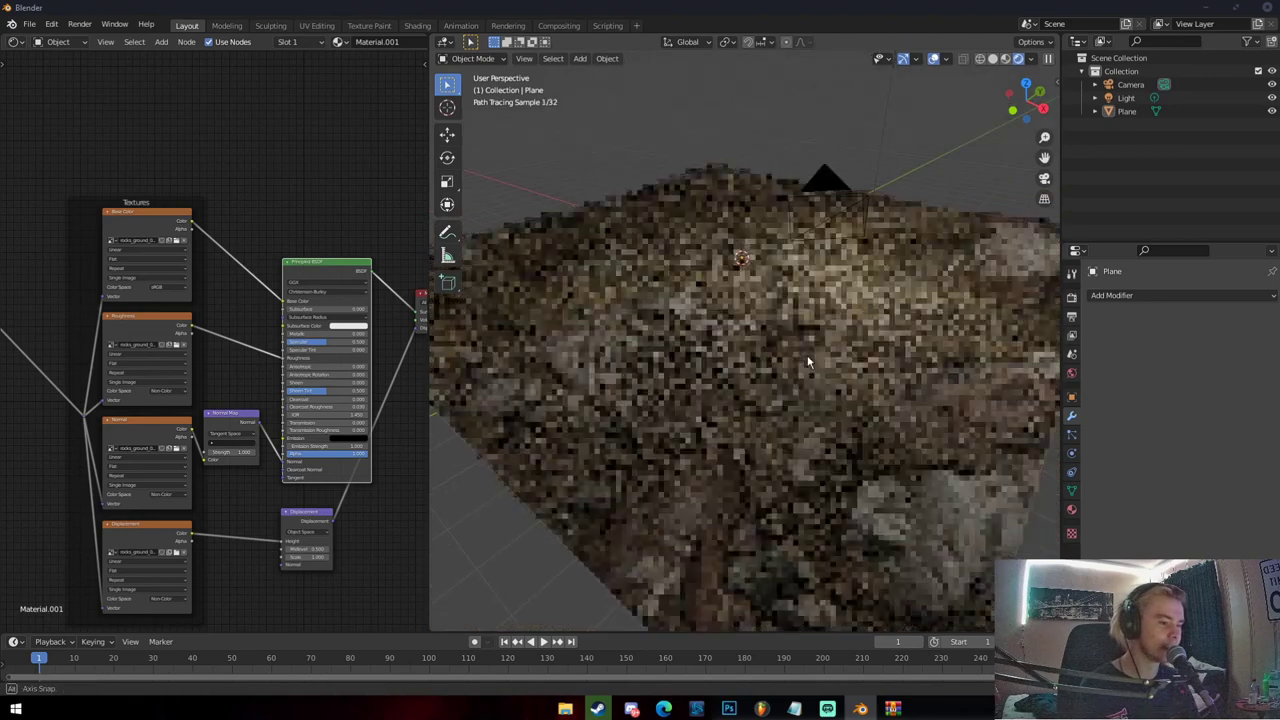
scroll(805, 363, down, 5)
middle_drag(800, 356, 789, 393)
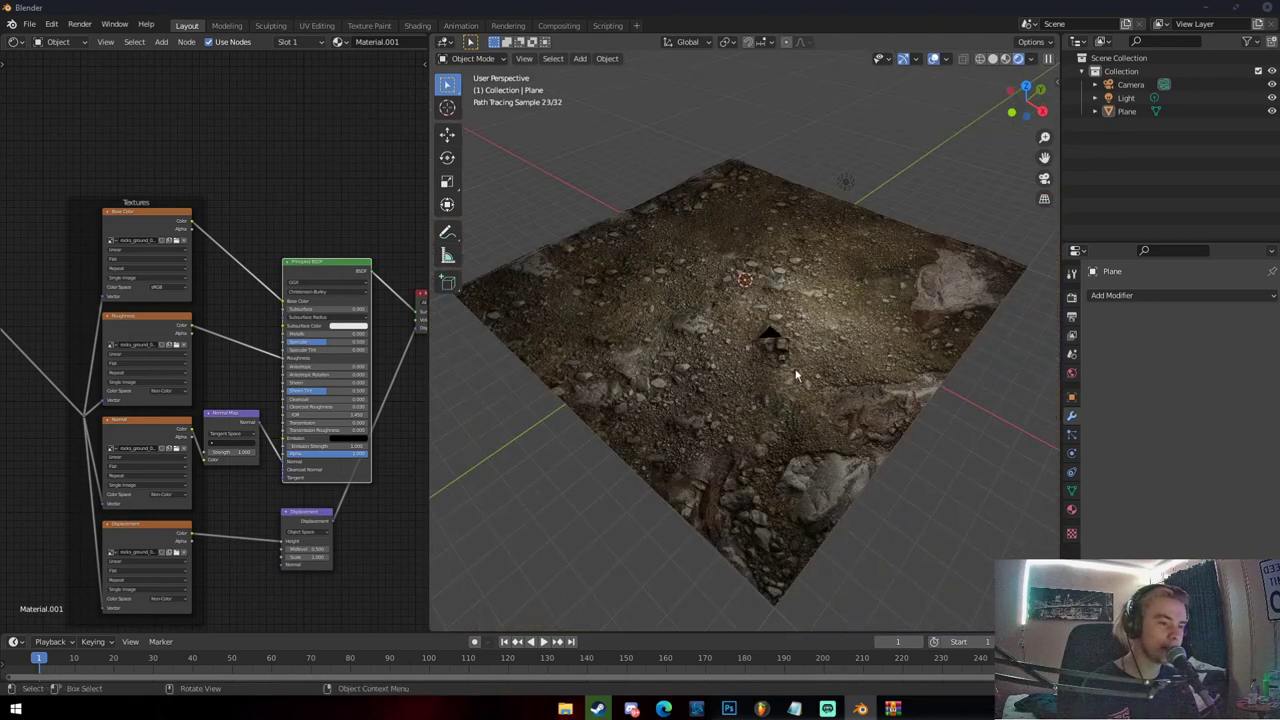